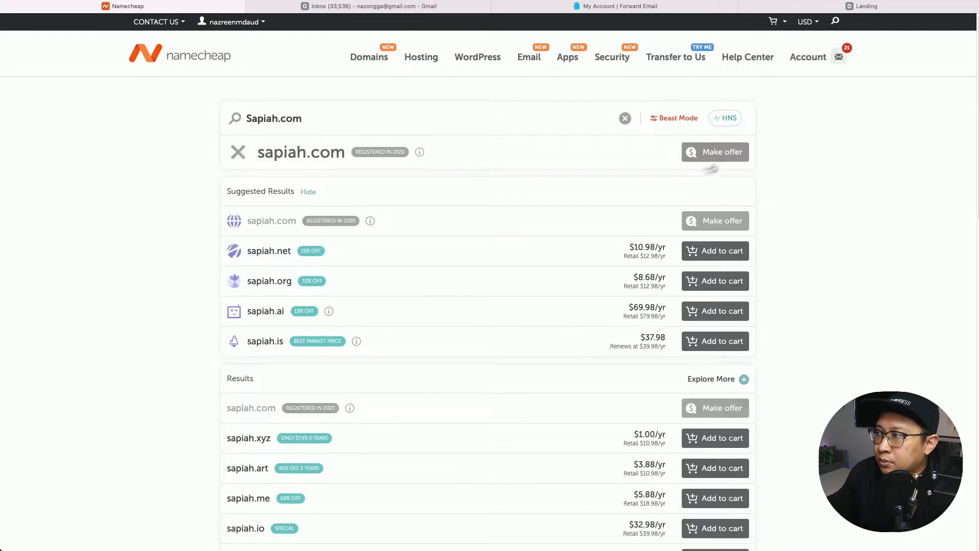
Extend the domain search to sapiahmantol.com and check its $8.98/yr price.
{"action": "mouse_move", "coordinate": [385, 161]}
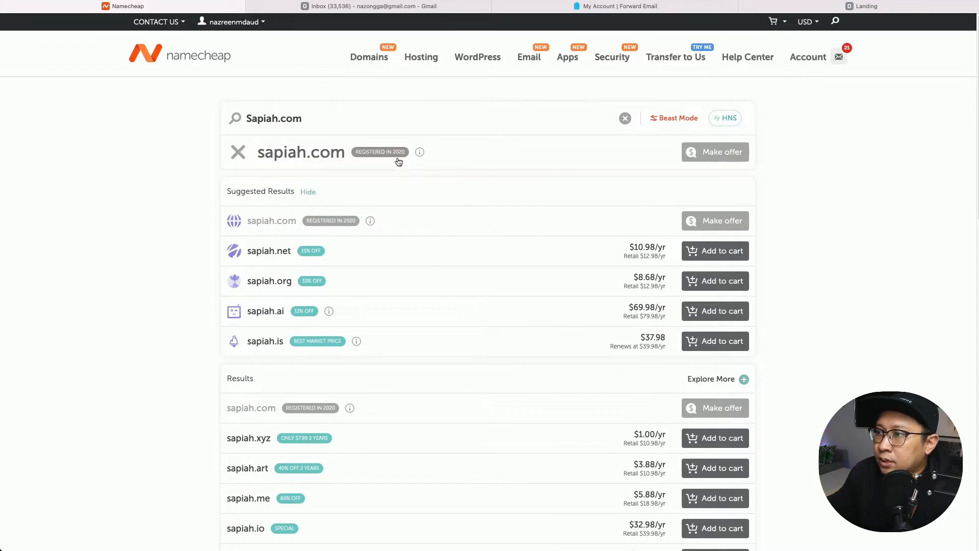
{"action": "left_click", "coordinate": [278, 119]}
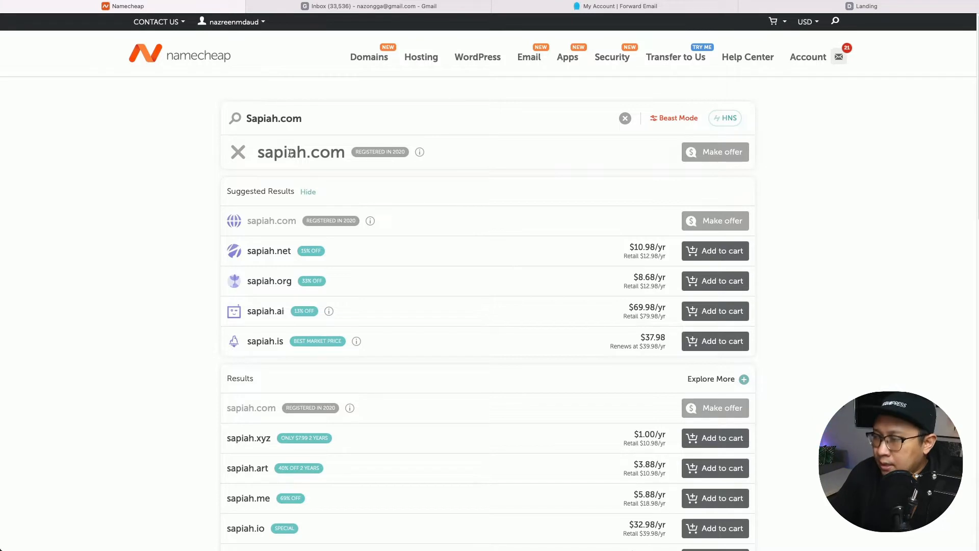
{"action": "type", "text": "mantol"}
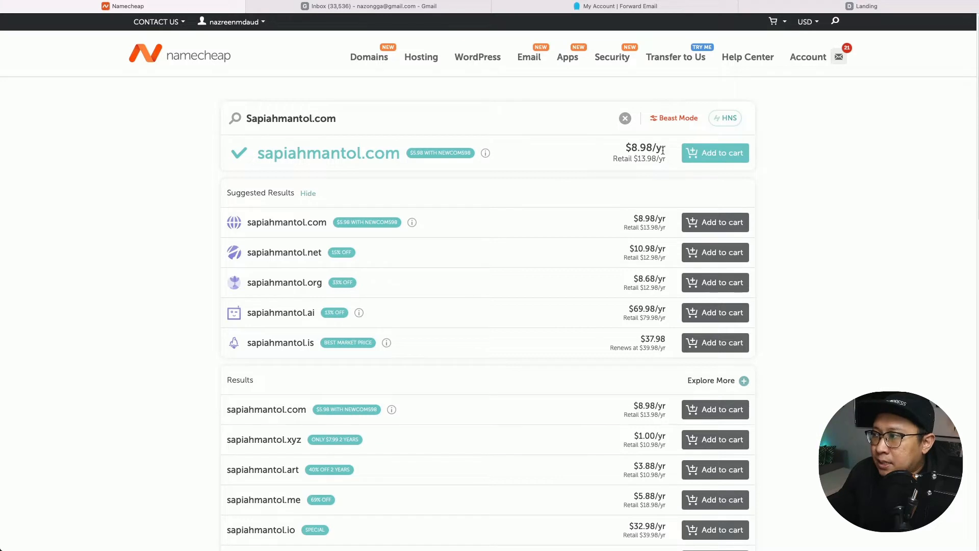
{"action": "left_click_drag", "start_coordinate": [662, 147], "coordinate": [632, 148]}
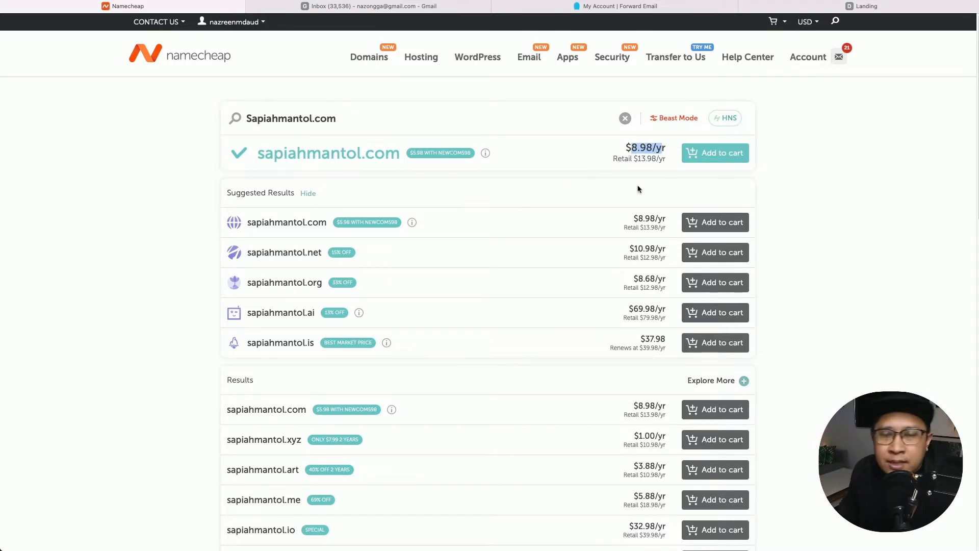
{"action": "left_click", "coordinate": [646, 155]}
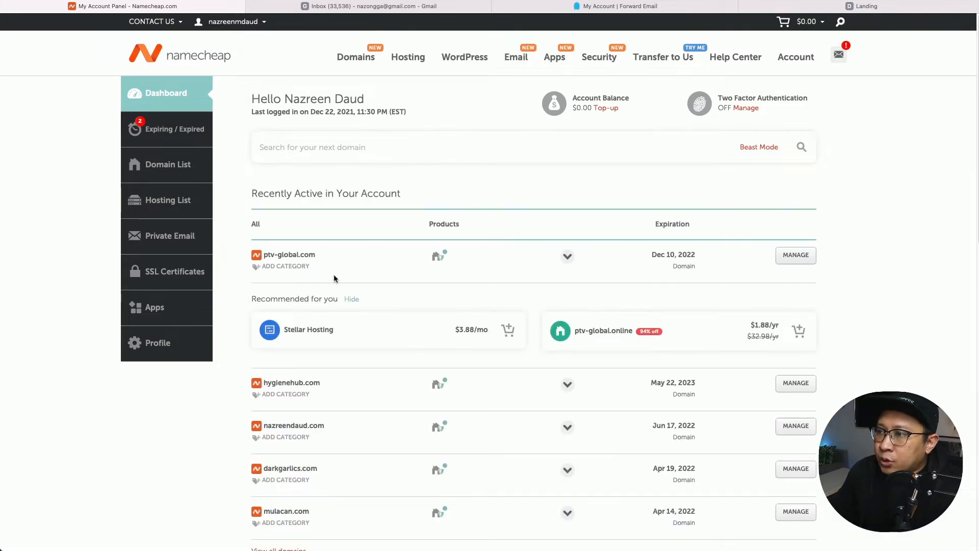
{"action": "scroll", "coordinate": [290, 397], "scroll_direction": "down", "scroll_amount": 3}
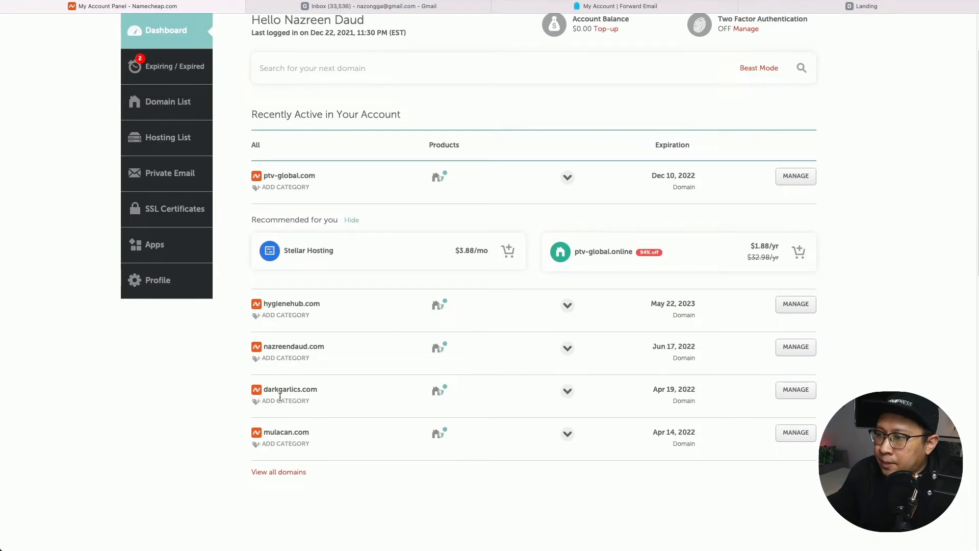
{"action": "triple_click", "coordinate": [291, 392]}
{"action": "left_click", "coordinate": [289, 392]}
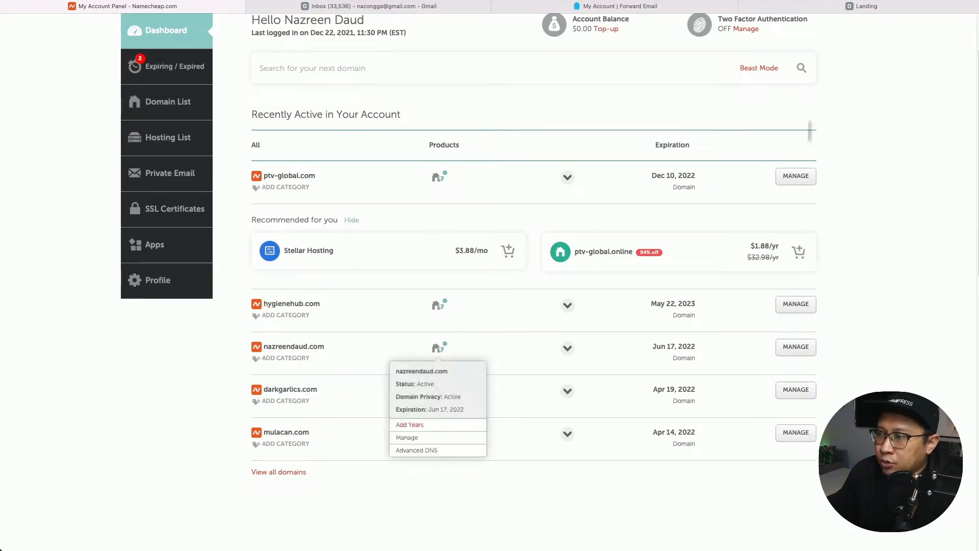
{"action": "left_click", "coordinate": [822, 7]}
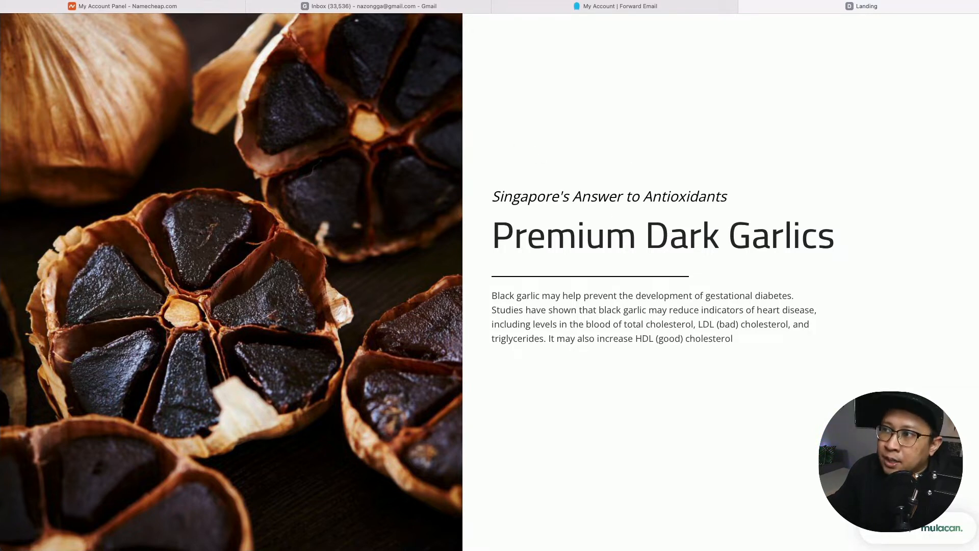
{"action": "left_click", "coordinate": [156, 9]}
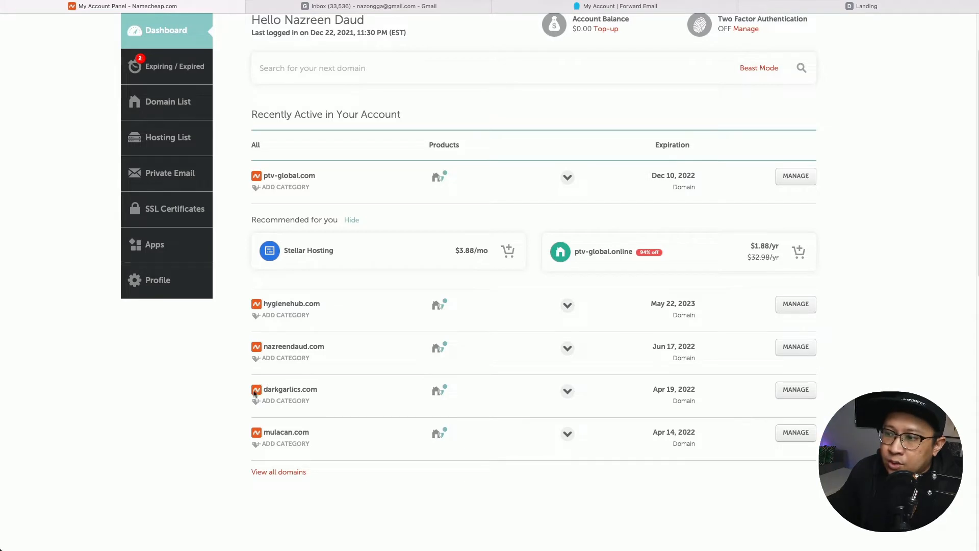
Show darkgarlics.com's Advanced DNS host records in Namecheap, then go to the Gmail inbox.
{"action": "left_click", "coordinate": [802, 391]}
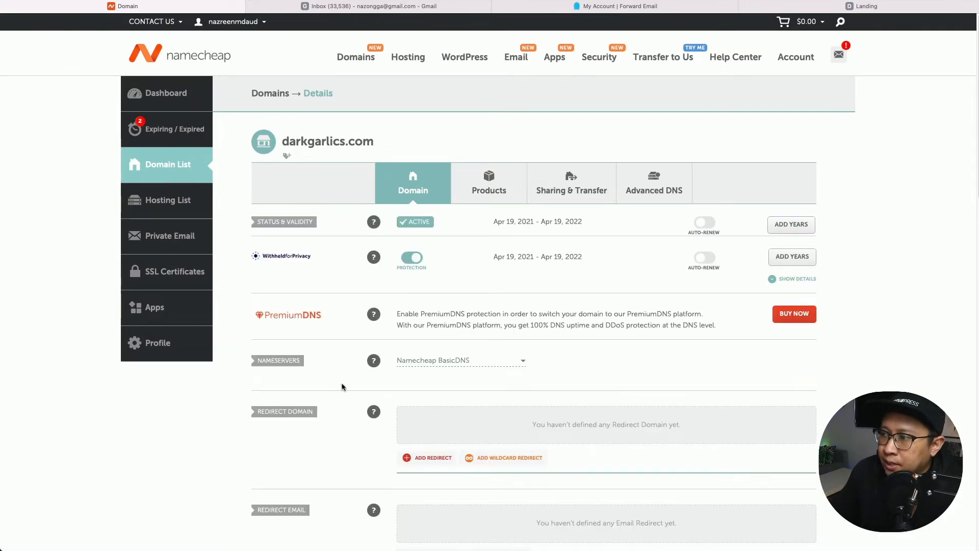
{"action": "scroll", "coordinate": [348, 349], "scroll_direction": "down", "scroll_amount": 3}
{"action": "scroll", "coordinate": [348, 349], "scroll_direction": "up", "scroll_amount": 3}
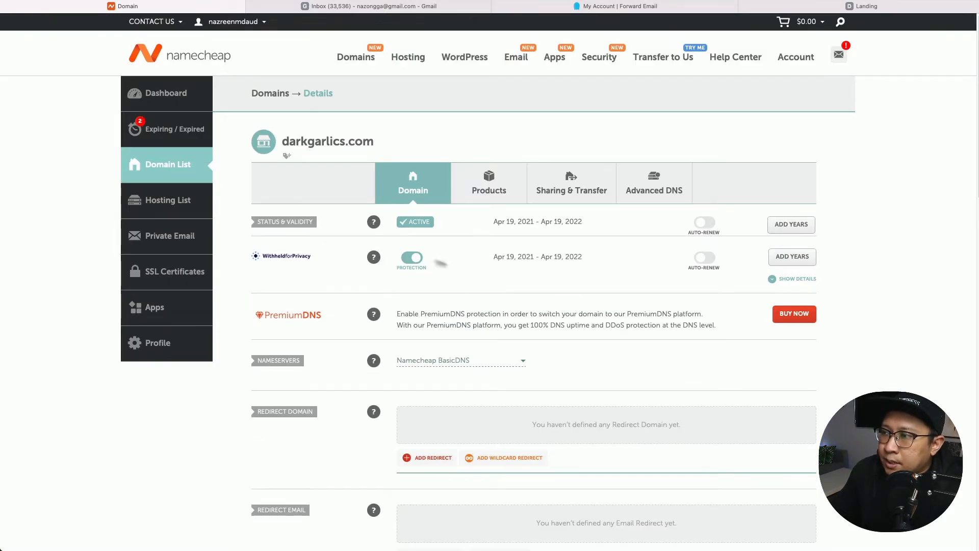
{"action": "mouse_move", "coordinate": [373, 222]}
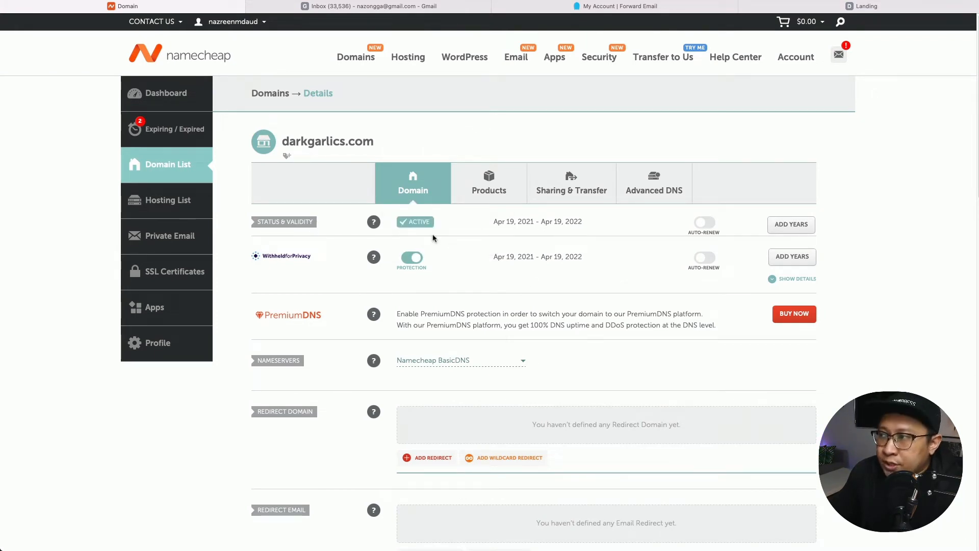
{"action": "left_click", "coordinate": [657, 191]}
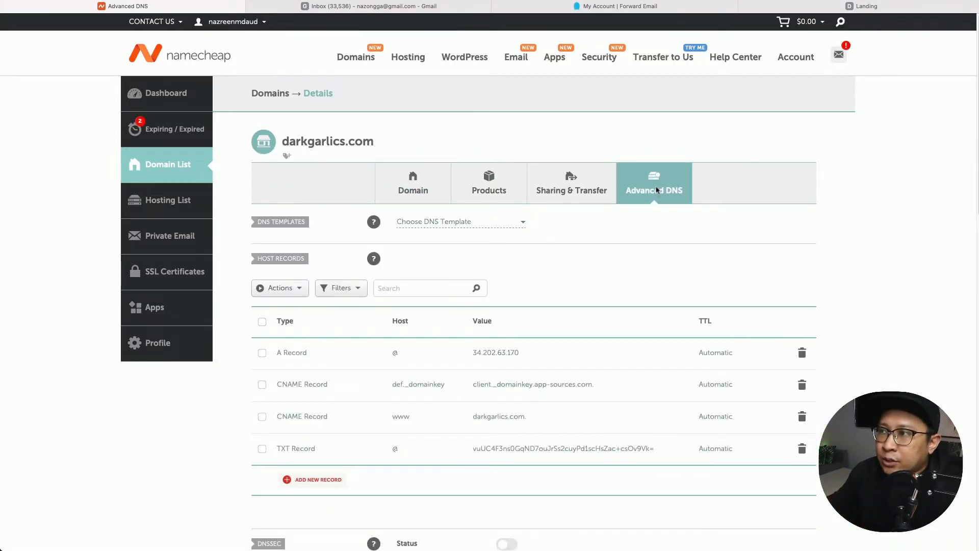
{"action": "left_click", "coordinate": [405, 7]}
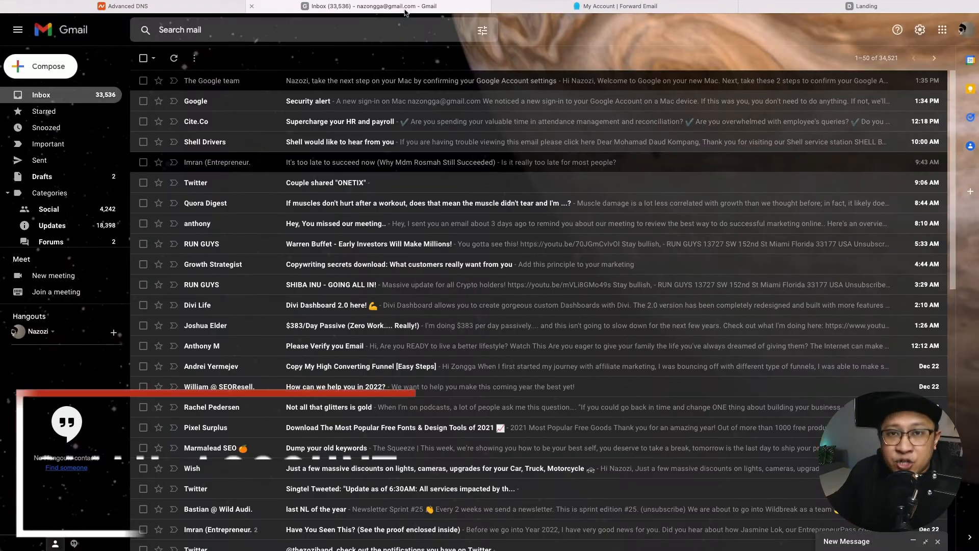
Check the inbox ordering options and scroll the inbox, then go to Forward Email's Domains page.
{"action": "left_click", "coordinate": [895, 59]}
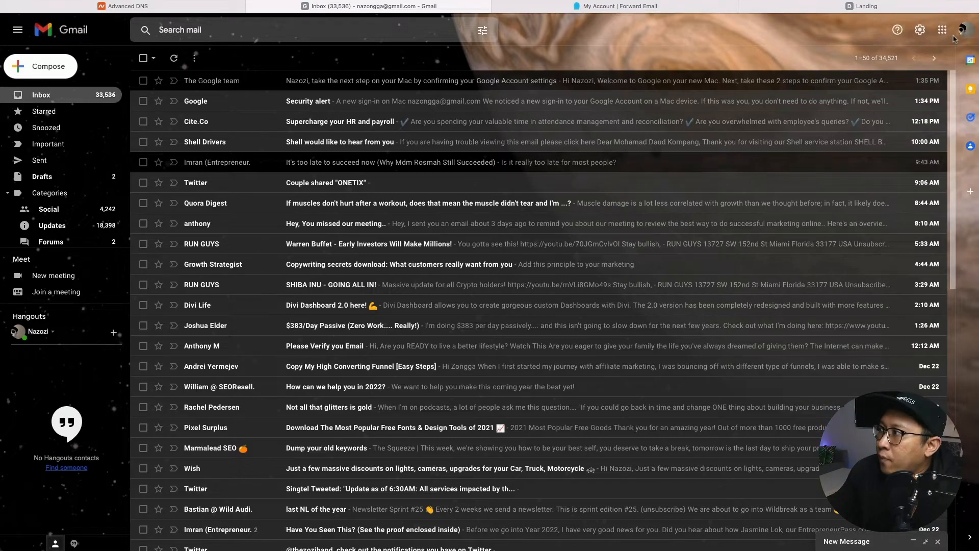
{"action": "scroll", "coordinate": [306, 275], "scroll_direction": "down", "scroll_amount": 4}
{"action": "scroll", "coordinate": [306, 275], "scroll_direction": "up", "scroll_amount": 4}
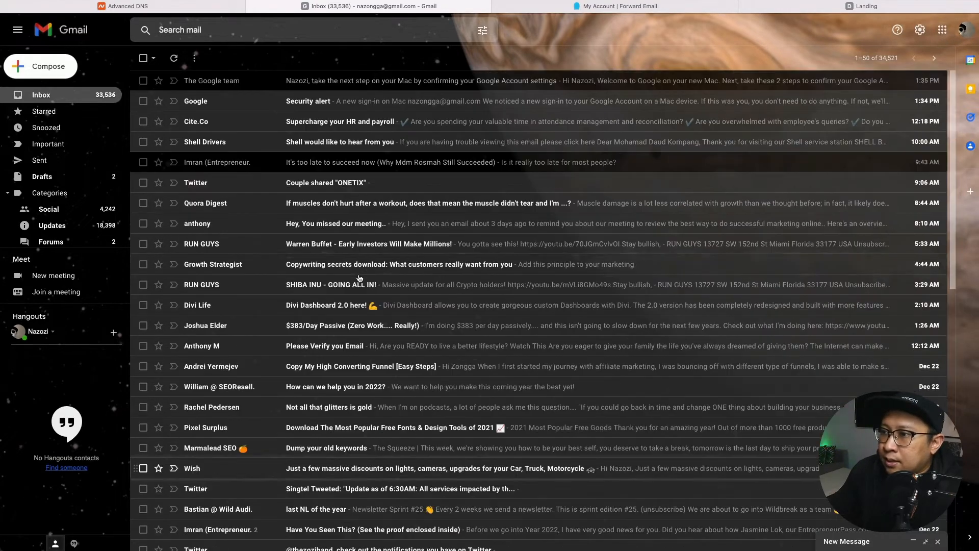
{"action": "scroll", "coordinate": [251, 264], "scroll_direction": "down", "scroll_amount": 4}
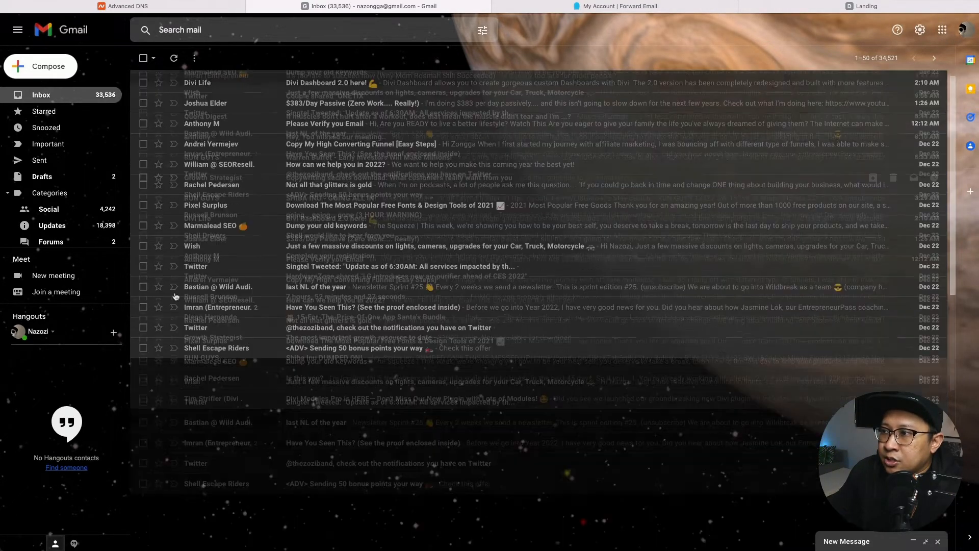
{"action": "scroll", "coordinate": [250, 264], "scroll_direction": "up", "scroll_amount": 4}
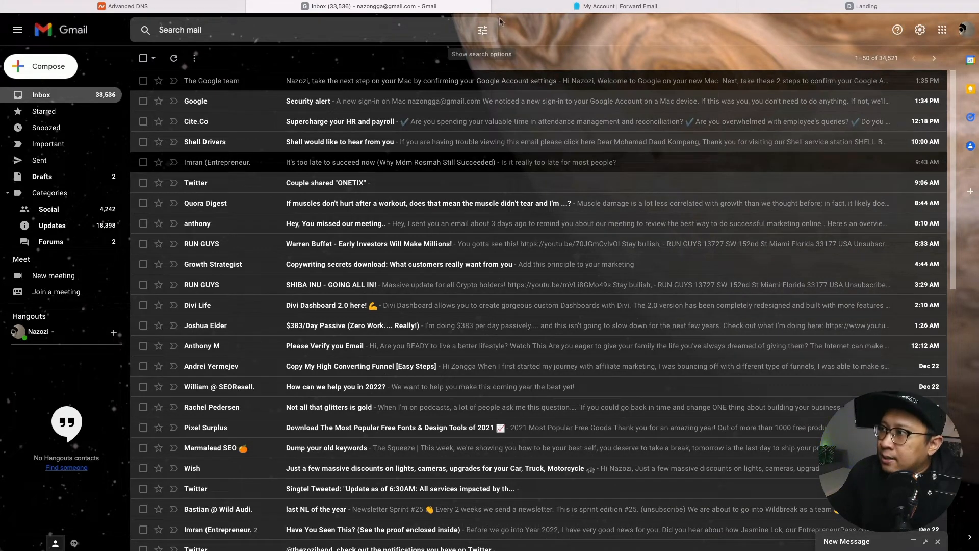
{"action": "key", "text": "ctrl+Tab"}
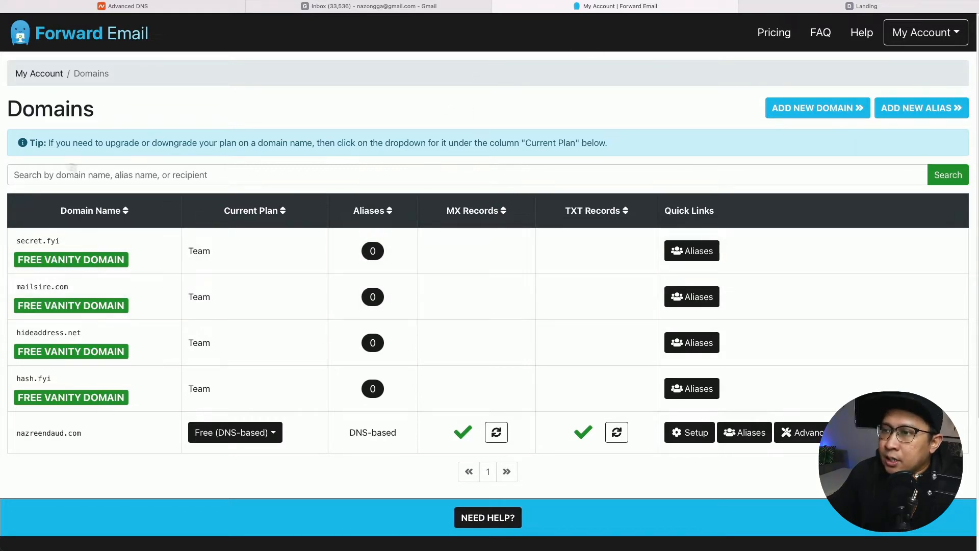
Add darkgarlics.com as a new domain in Forward Email and review its required MX and TXT records.
{"action": "left_click", "coordinate": [839, 113]}
{"action": "left_click", "coordinate": [392, 91]}
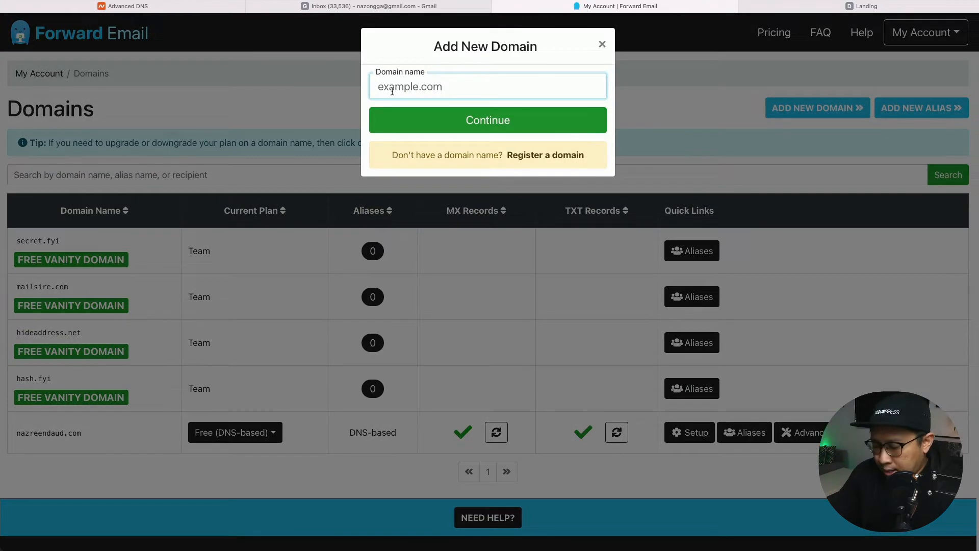
{"action": "type", "text": "darkg"}
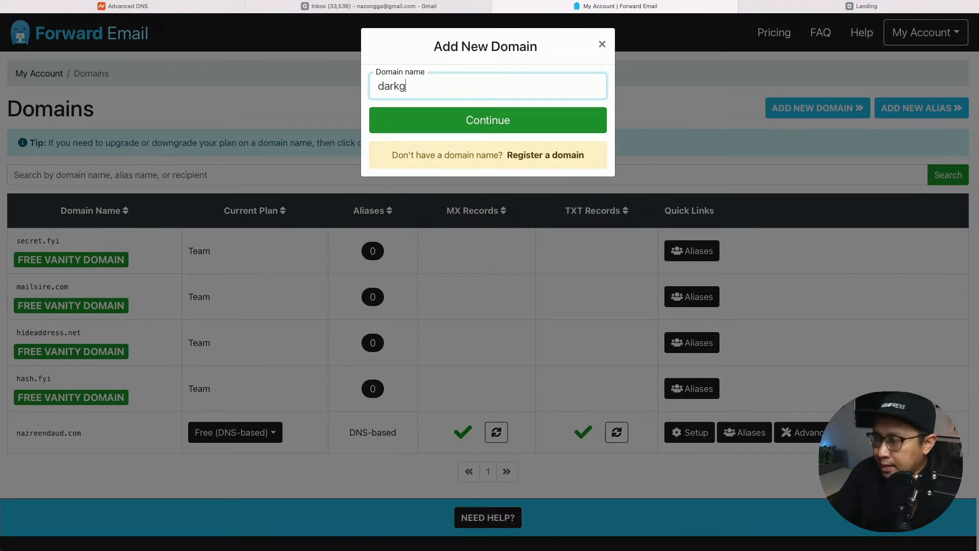
{"action": "type", "text": "arlics.com"}
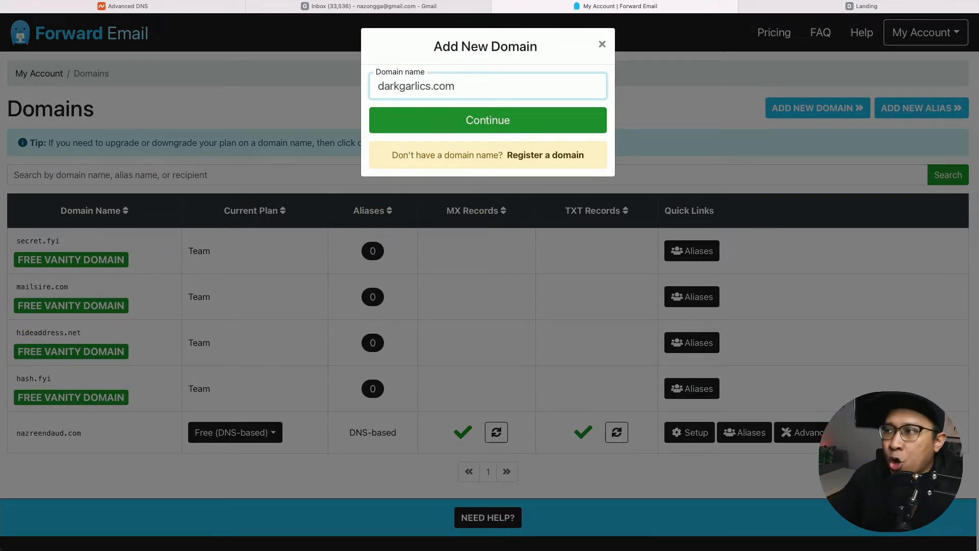
{"action": "left_click", "coordinate": [488, 127]}
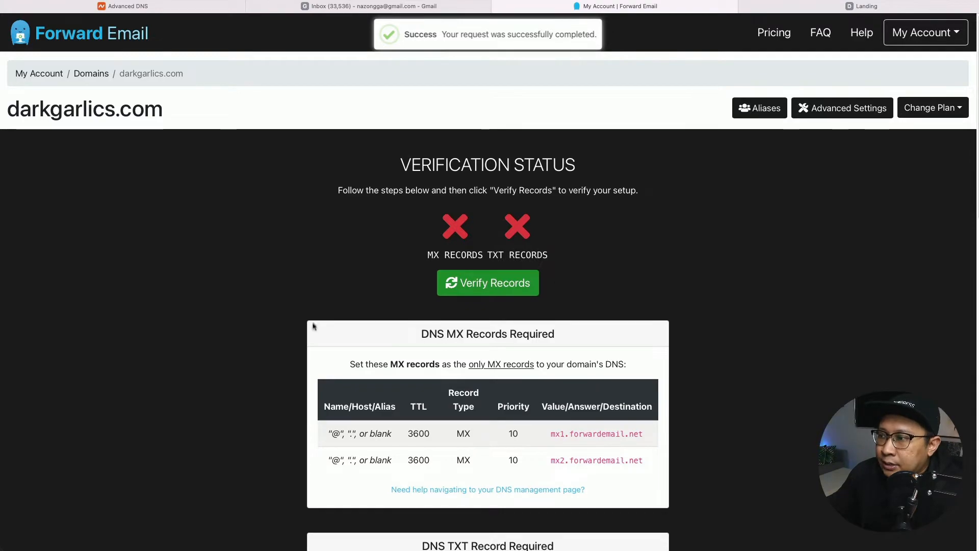
{"action": "scroll", "coordinate": [312, 323], "scroll_direction": "down", "scroll_amount": 2}
{"action": "scroll", "coordinate": [336, 319], "scroll_direction": "down", "scroll_amount": 1}
{"action": "scroll", "coordinate": [365, 329], "scroll_direction": "up", "scroll_amount": 1}
{"action": "scroll", "coordinate": [372, 336], "scroll_direction": "down", "scroll_amount": 1}
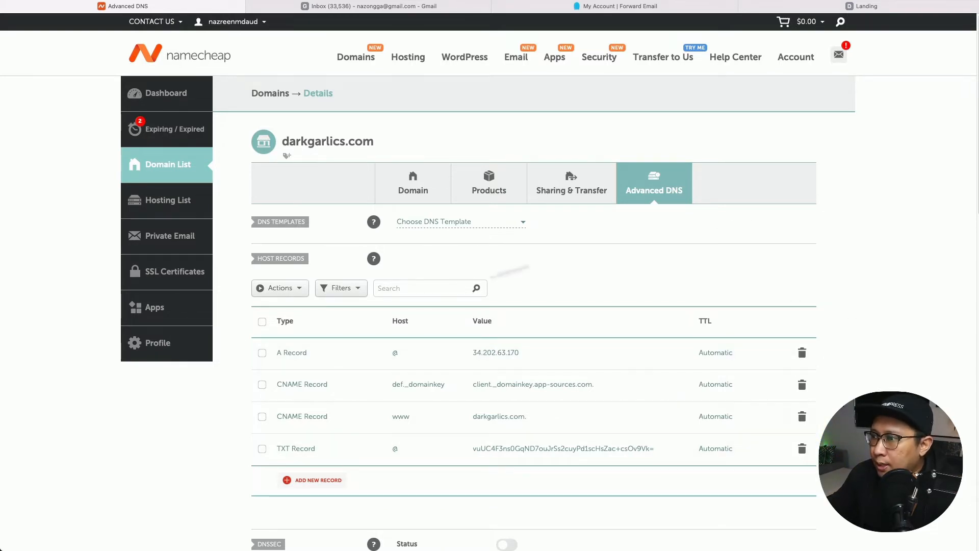
Switch Namecheap's mail settings to Custom MX, then show Forward Email's required DNS records.
{"action": "scroll", "coordinate": [367, 308], "scroll_direction": "down", "scroll_amount": 3}
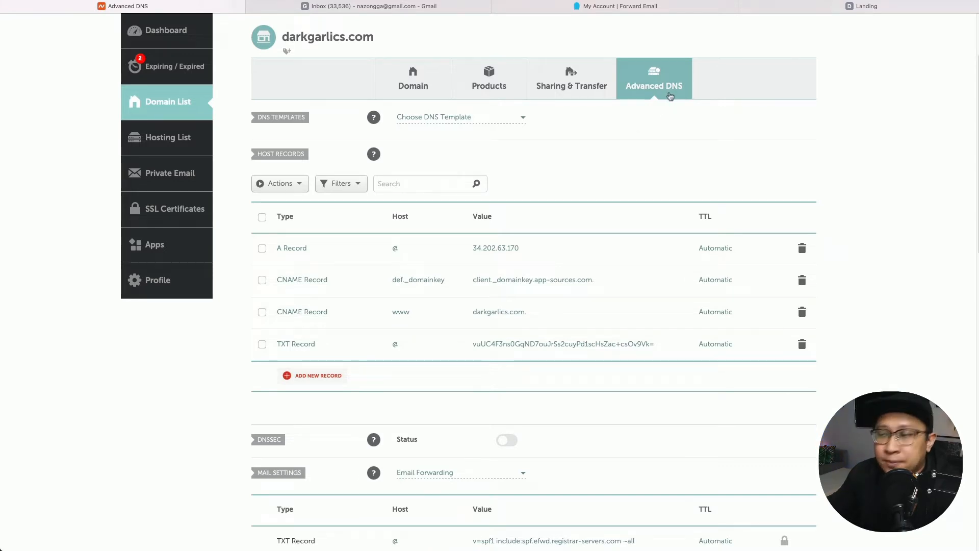
{"action": "scroll", "coordinate": [286, 393], "scroll_direction": "down", "scroll_amount": 4}
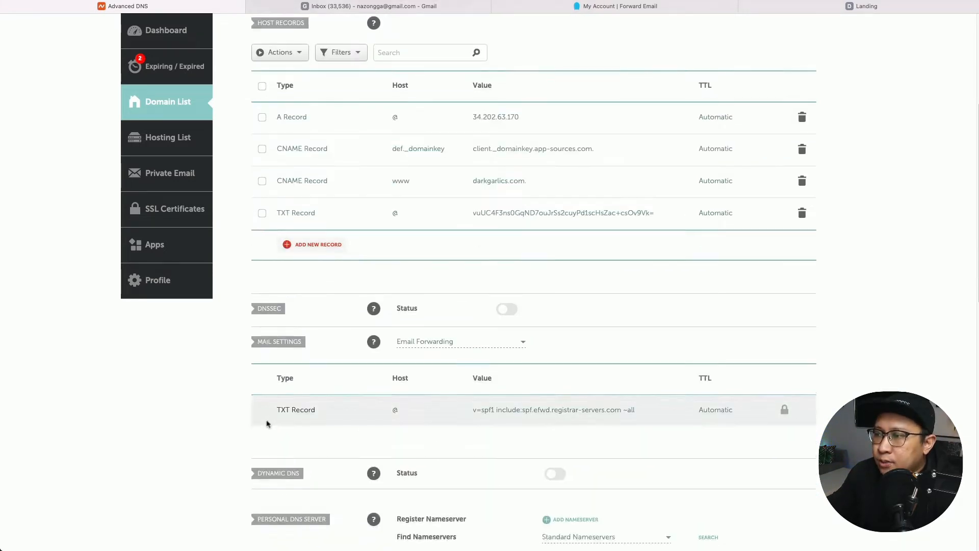
{"action": "left_click", "coordinate": [468, 349]}
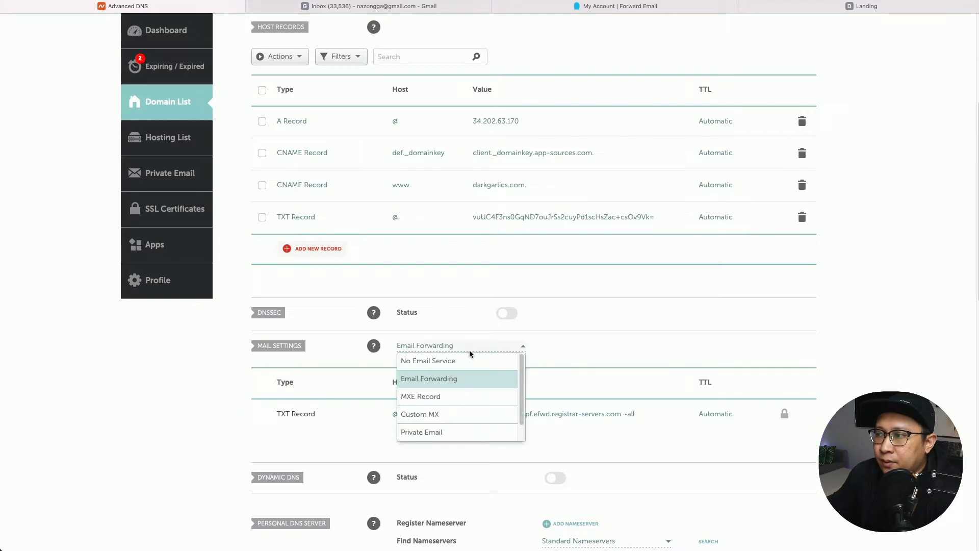
{"action": "left_click", "coordinate": [455, 417]}
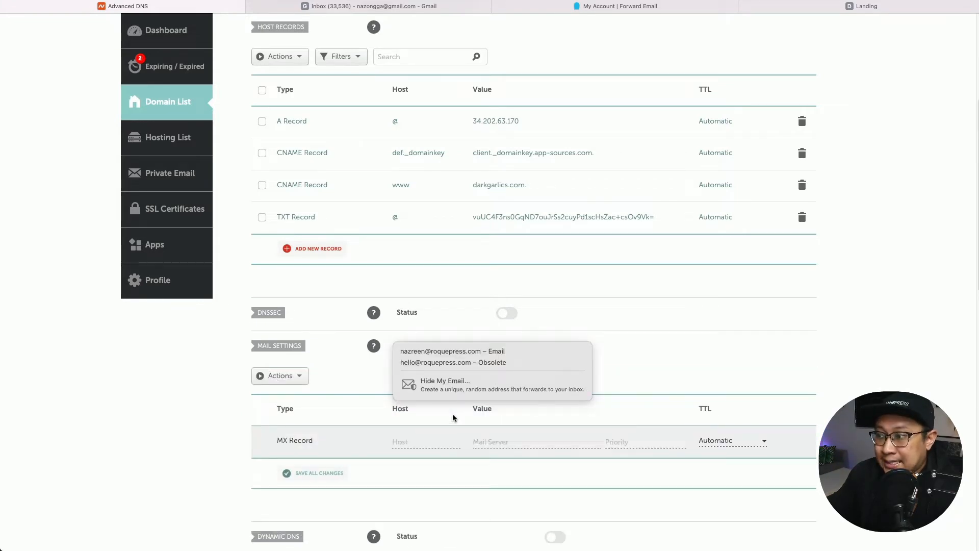
{"action": "left_click", "coordinate": [721, 375]}
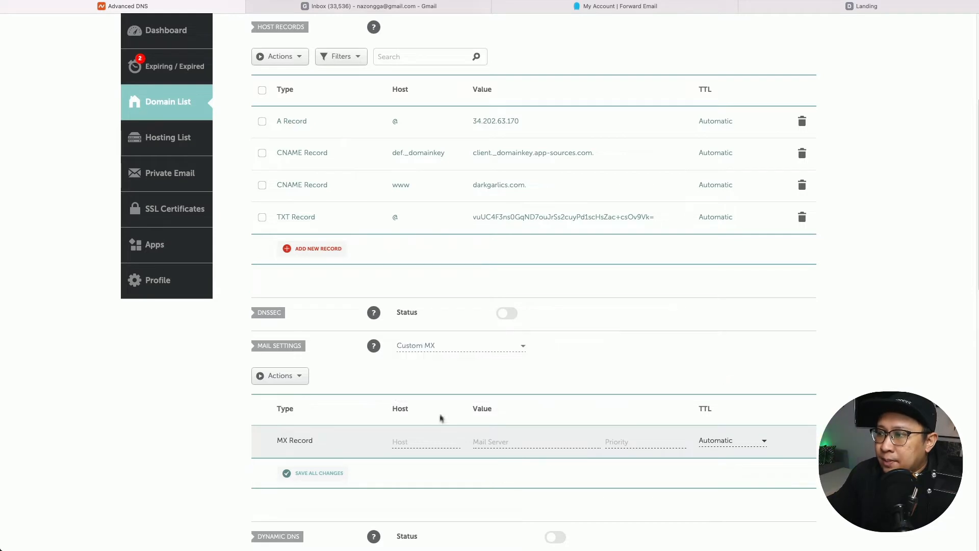
{"action": "scroll", "coordinate": [473, 437], "scroll_direction": "down", "scroll_amount": 2}
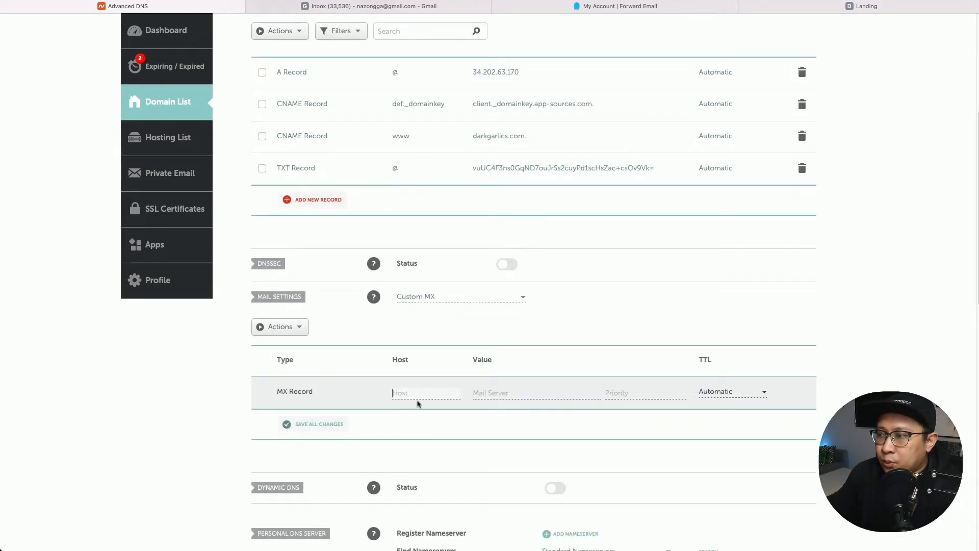
{"action": "left_click", "coordinate": [833, 8]}
{"action": "left_click", "coordinate": [657, 9]}
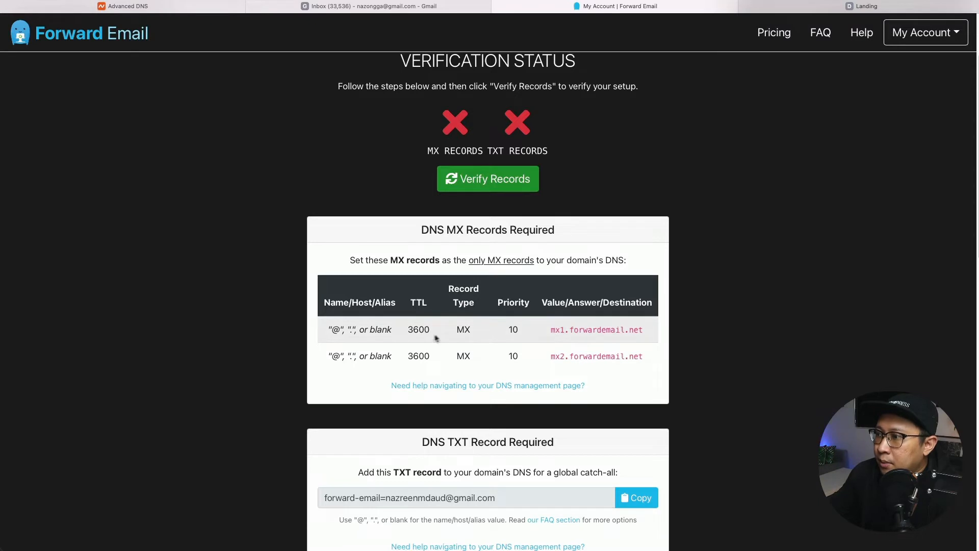
Save the first MX record: host @, mail server mx1.forwardemail.net, priority 10.
{"action": "left_click_drag", "start_coordinate": [332, 330], "coordinate": [374, 330]}
{"action": "left_click", "coordinate": [334, 328]}
{"action": "left_click", "coordinate": [139, 9]}
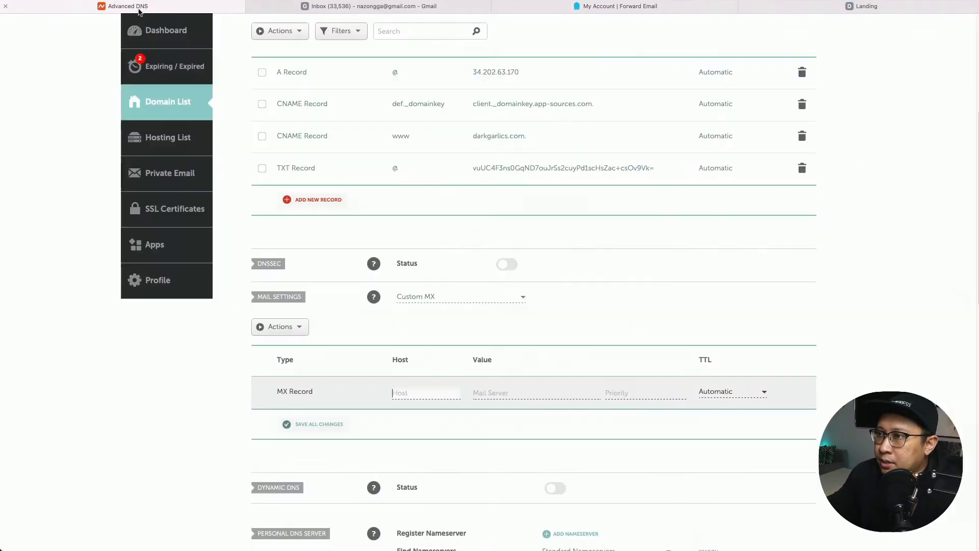
{"action": "type", "text": "@"}
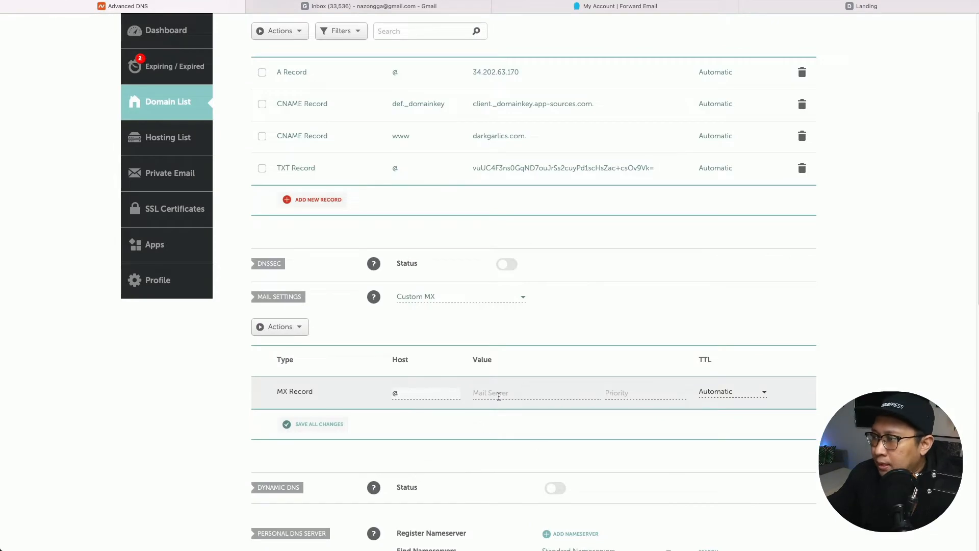
{"action": "left_click", "coordinate": [498, 394]}
{"action": "type", "text": "mx1.forwardemail.net"}
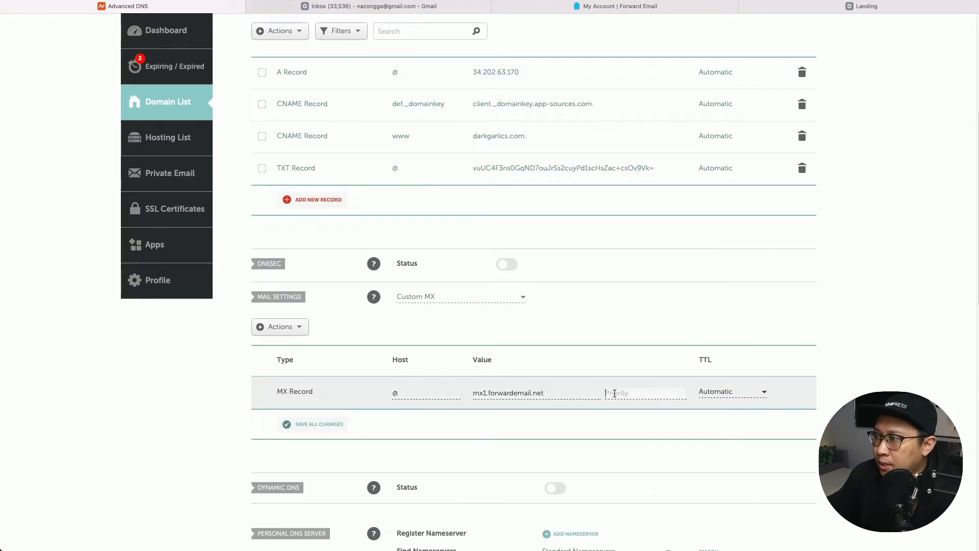
{"action": "left_click", "coordinate": [652, 13]}
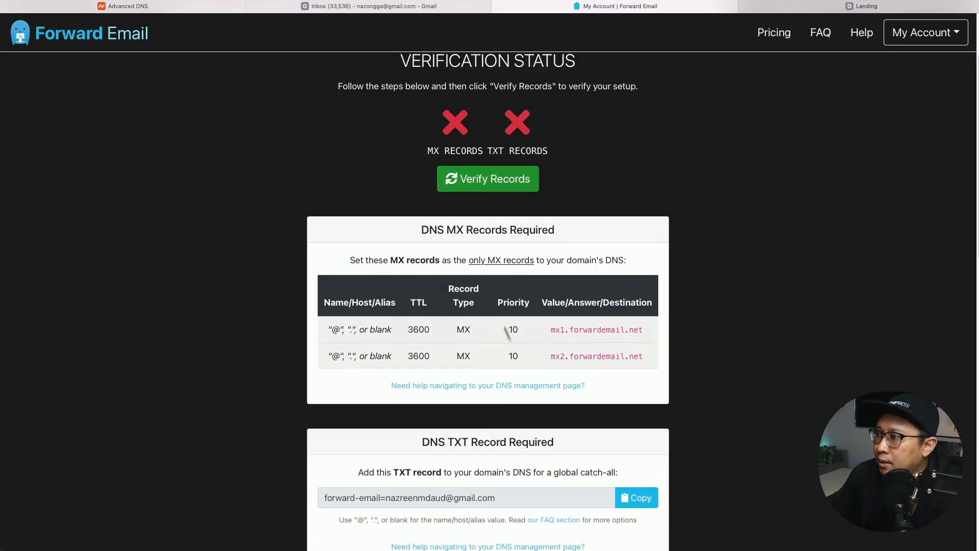
{"action": "left_click", "coordinate": [125, 6]}
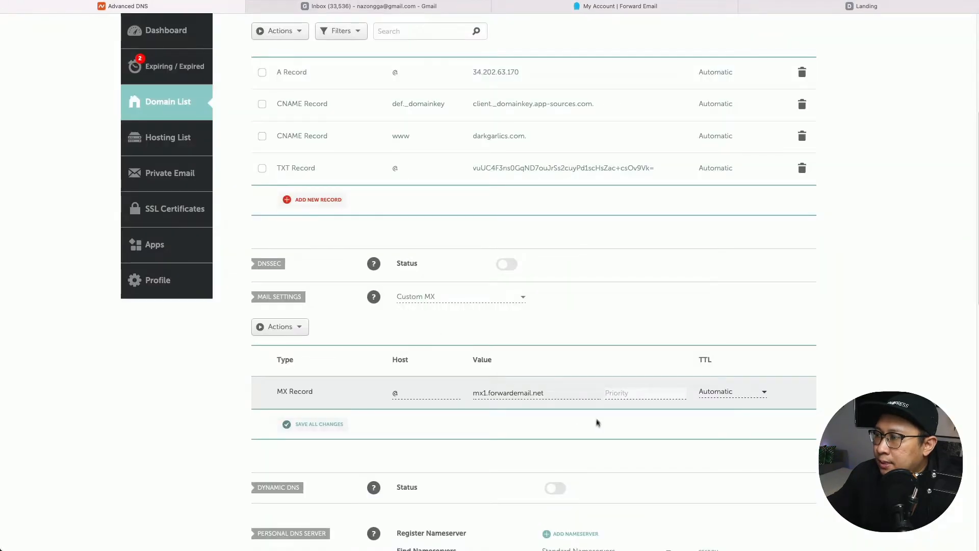
{"action": "type", "text": "10"}
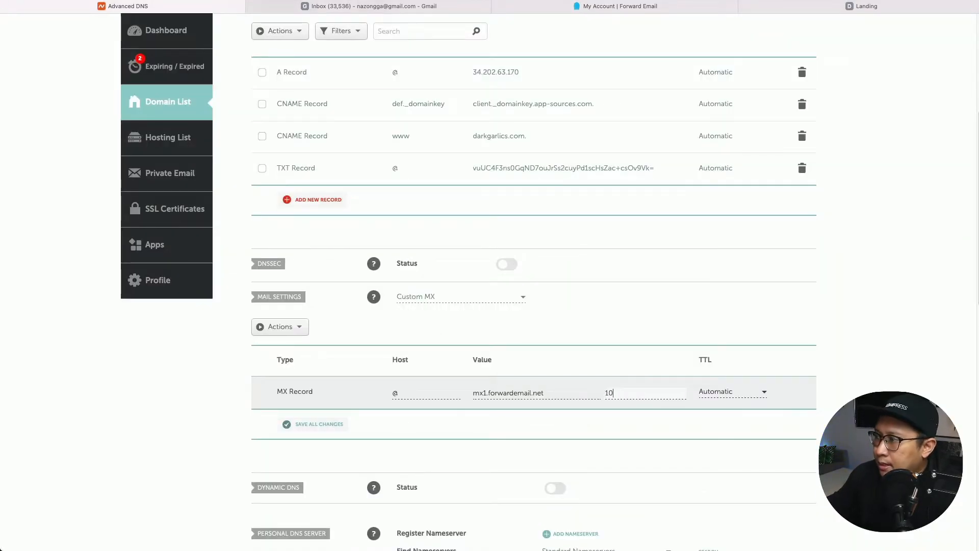
{"action": "left_click", "coordinate": [323, 424]}
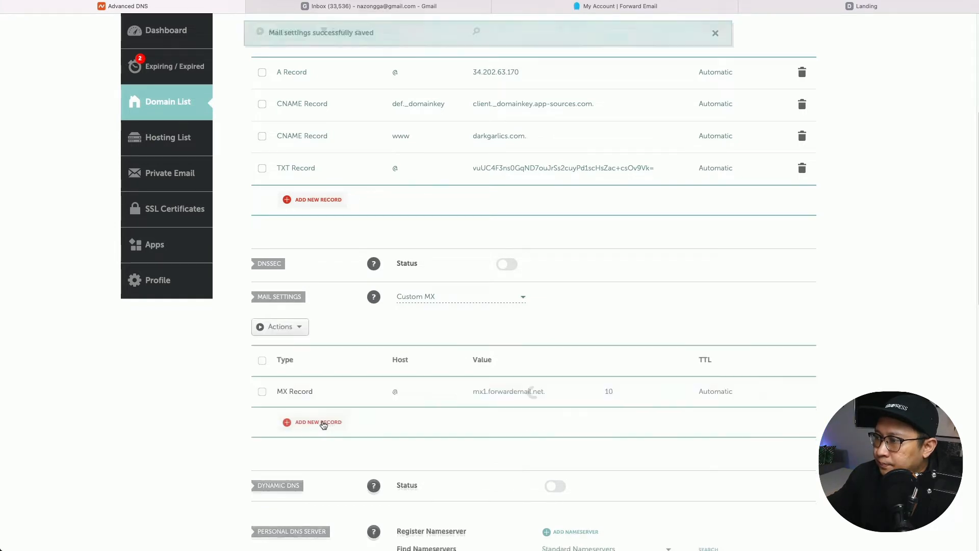
Add and save a second MX record for @ pointing to mx2.forwardemail.net with priority 10.
{"action": "left_click", "coordinate": [323, 424]}
{"action": "scroll", "coordinate": [327, 418], "scroll_direction": "down", "scroll_amount": 5}
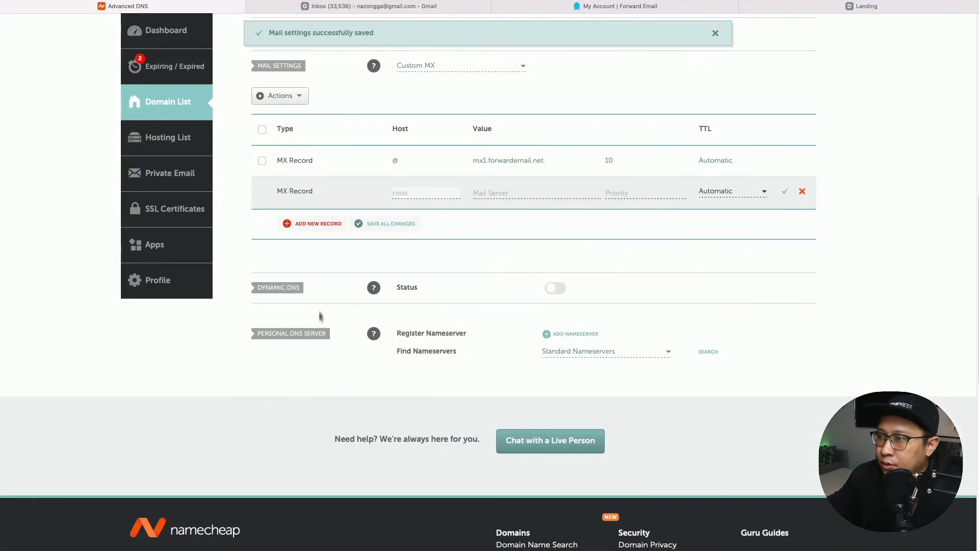
{"action": "type", "text": "@"}
{"action": "left_click", "coordinate": [534, 193]}
{"action": "left_click", "coordinate": [620, 6]}
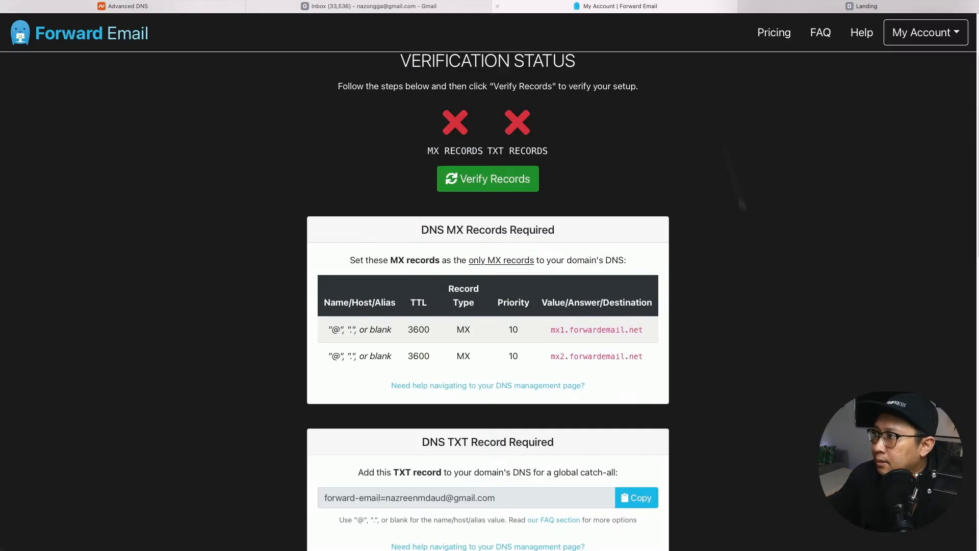
{"action": "left_click", "coordinate": [583, 366]}
{"action": "left_click", "coordinate": [122, 6]}
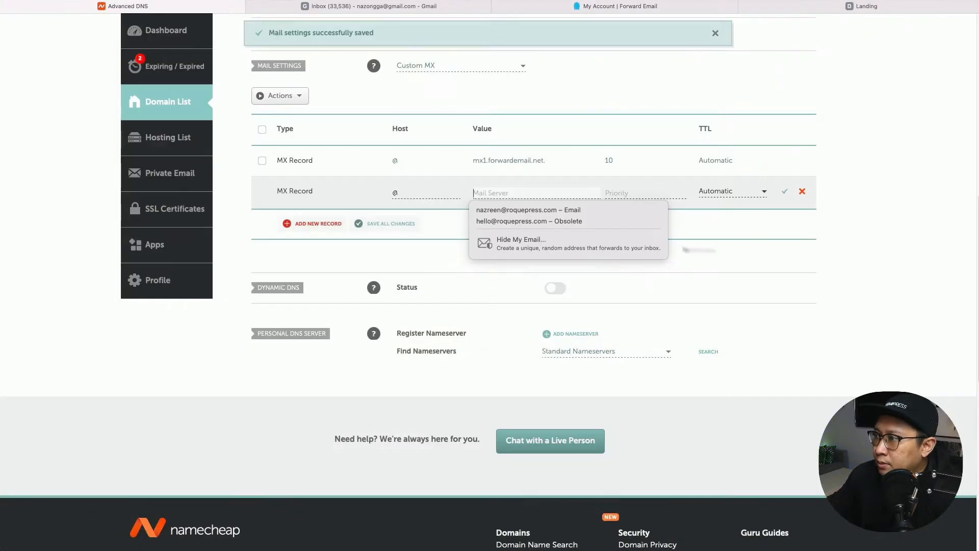
{"action": "key", "text": "super+v"}
{"action": "left_click", "coordinate": [651, 196]}
{"action": "type", "text": "10"}
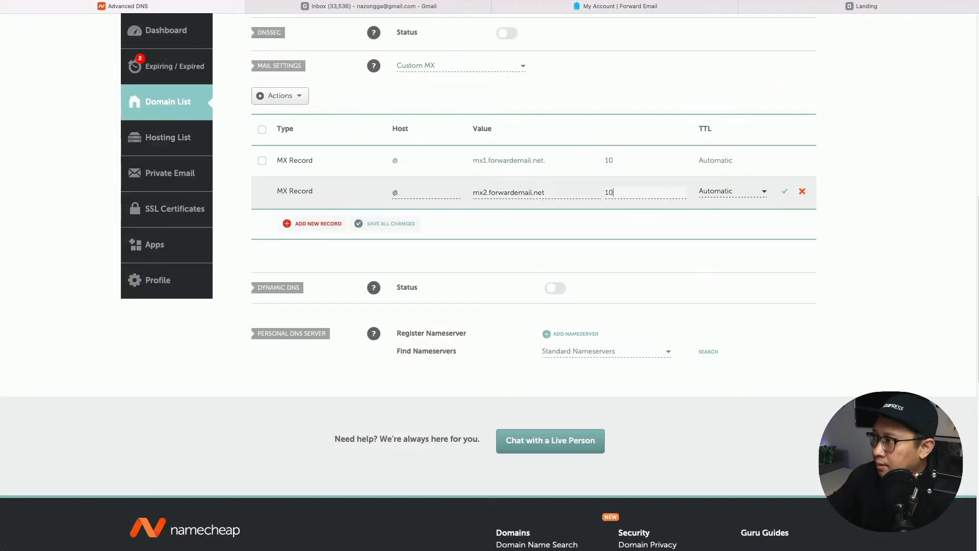
{"action": "left_click", "coordinate": [784, 192]}
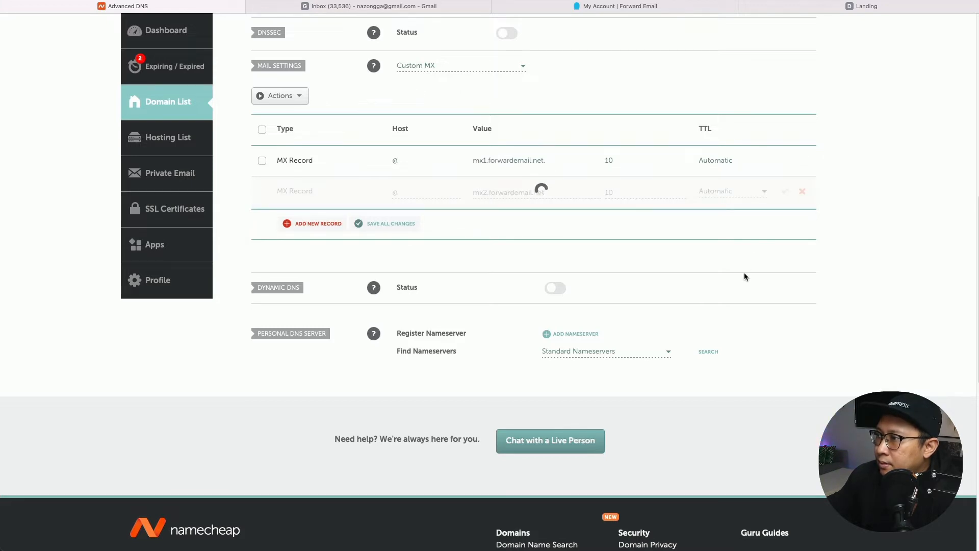
{"action": "left_click", "coordinate": [618, 7]}
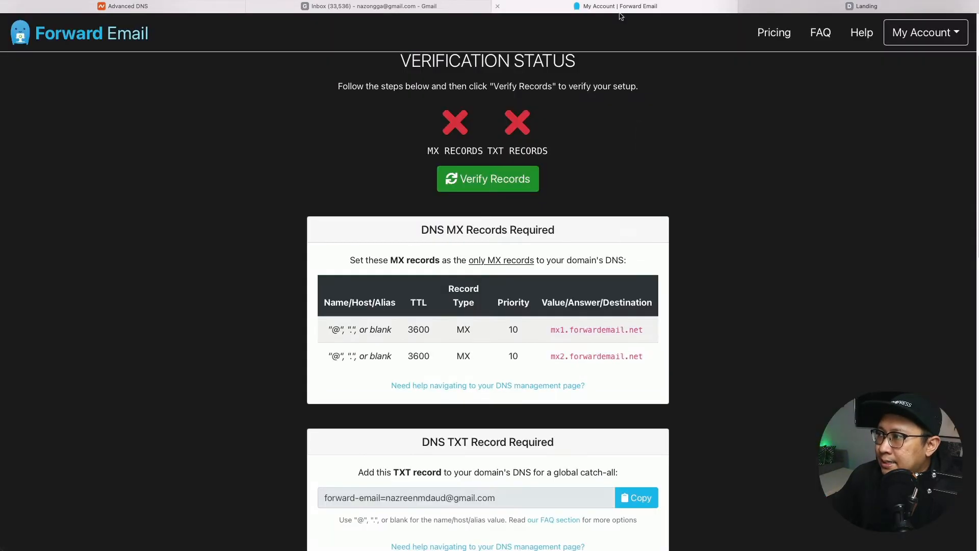
{"action": "scroll", "coordinate": [483, 469], "scroll_direction": "down", "scroll_amount": 2}
{"action": "scroll", "coordinate": [445, 423], "scroll_direction": "down", "scroll_amount": 2}
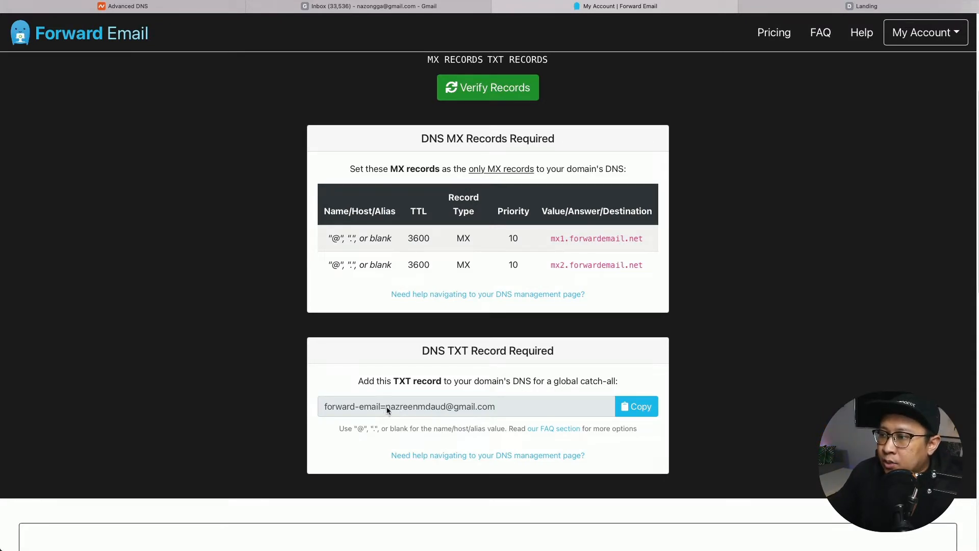
Copy Forward Email's catch-all TXT record value and return to Namecheap's DNS settings.
{"action": "left_click_drag", "start_coordinate": [386, 409], "coordinate": [499, 414]}
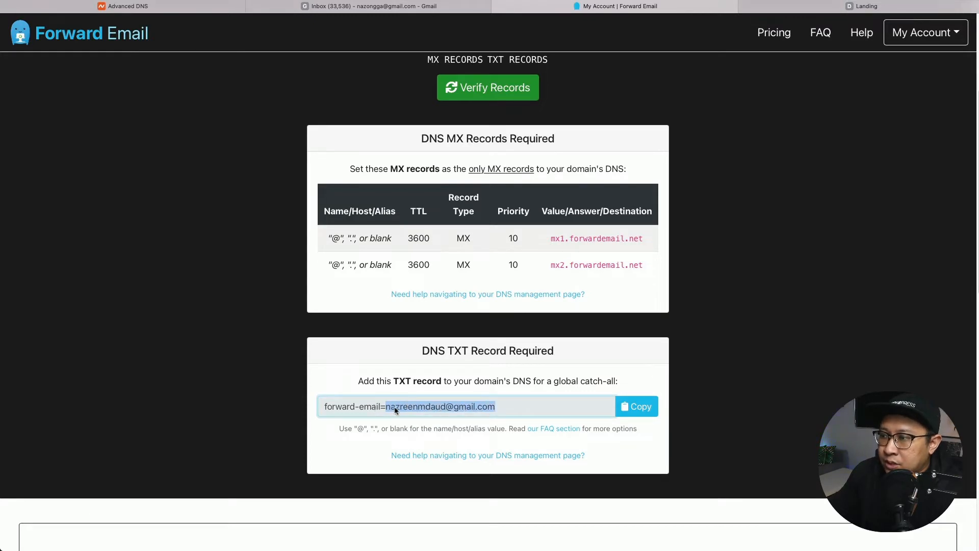
{"action": "left_click", "coordinate": [413, 409]}
{"action": "left_click", "coordinate": [637, 407]}
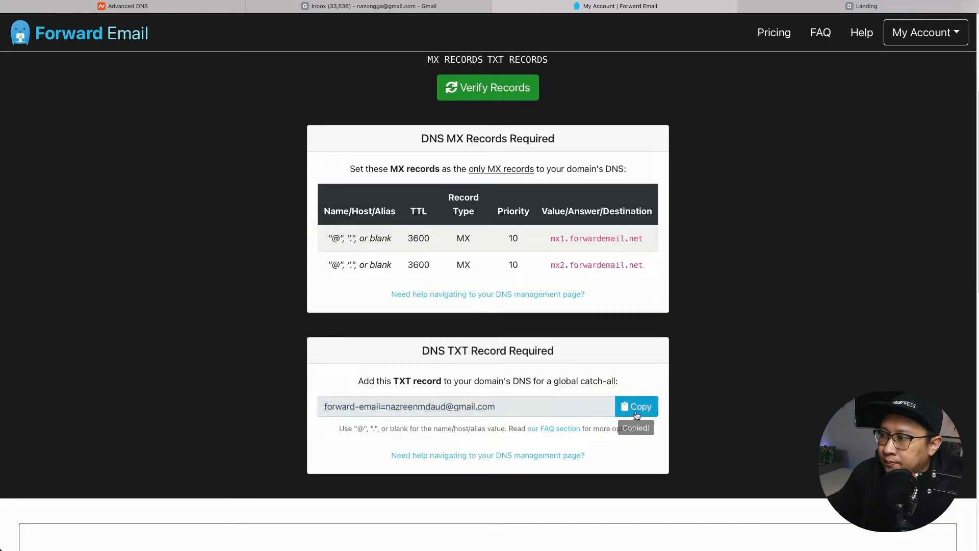
{"action": "left_click", "coordinate": [166, 7]}
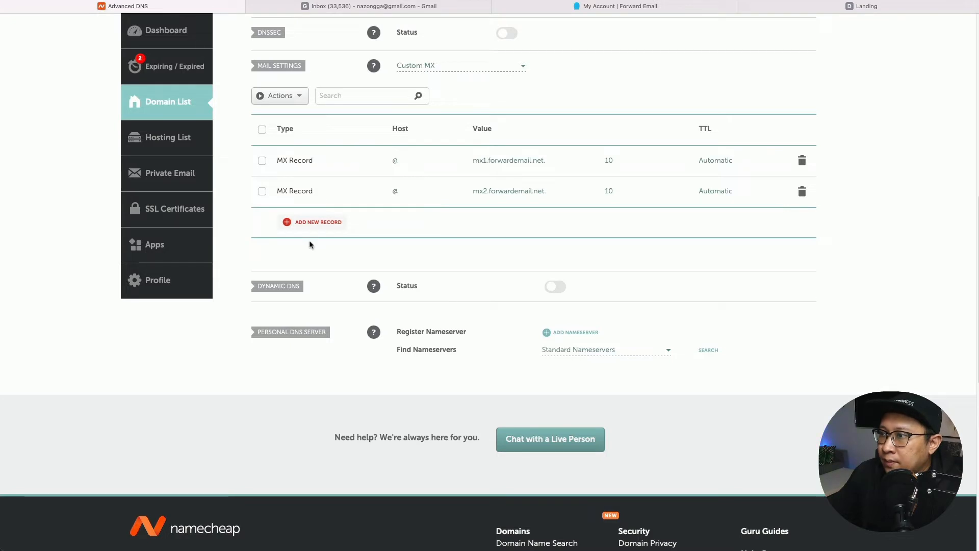
Discard the extra MX row and add a new TXT Record row to the host records.
{"action": "left_click", "coordinate": [319, 223]}
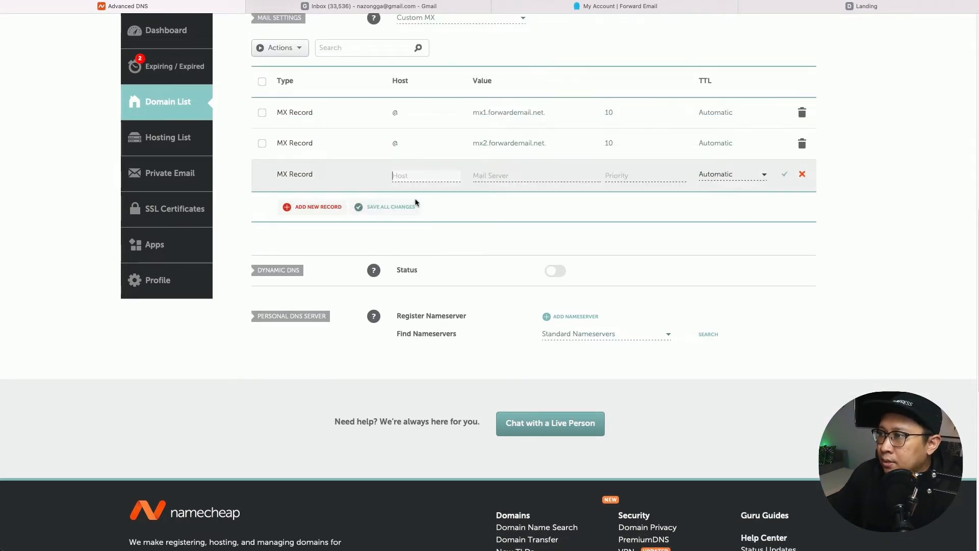
{"action": "left_click", "coordinate": [430, 176]}
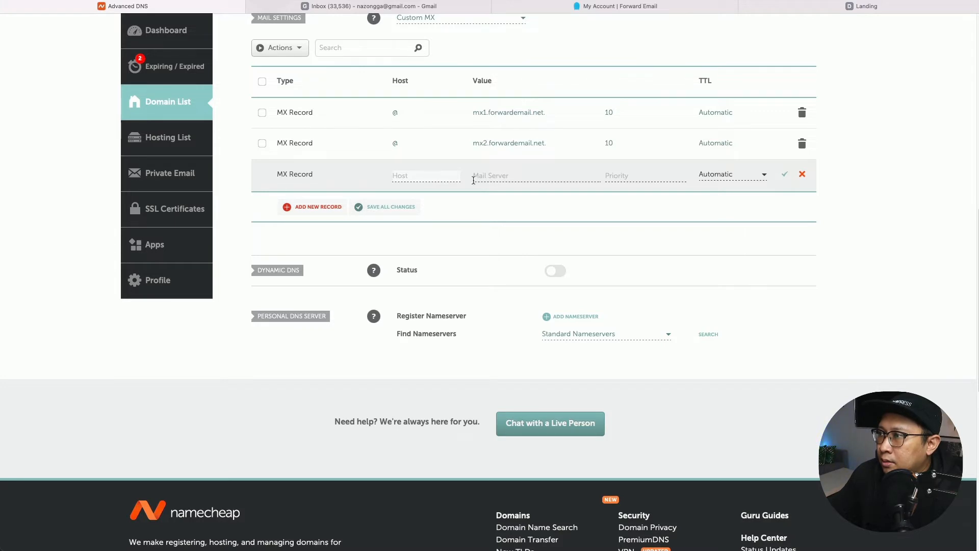
{"action": "left_click", "coordinate": [802, 174]}
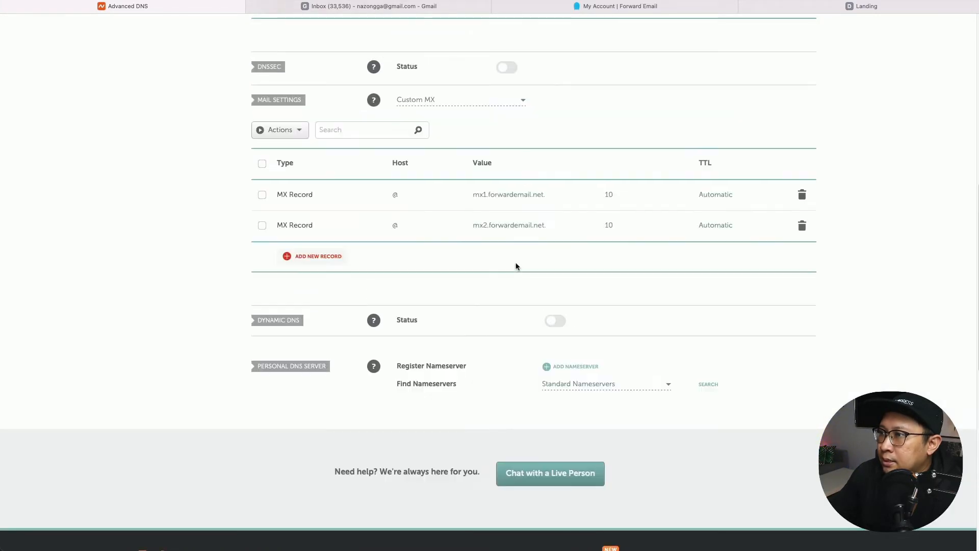
{"action": "scroll", "coordinate": [517, 266], "scroll_direction": "up", "scroll_amount": 5}
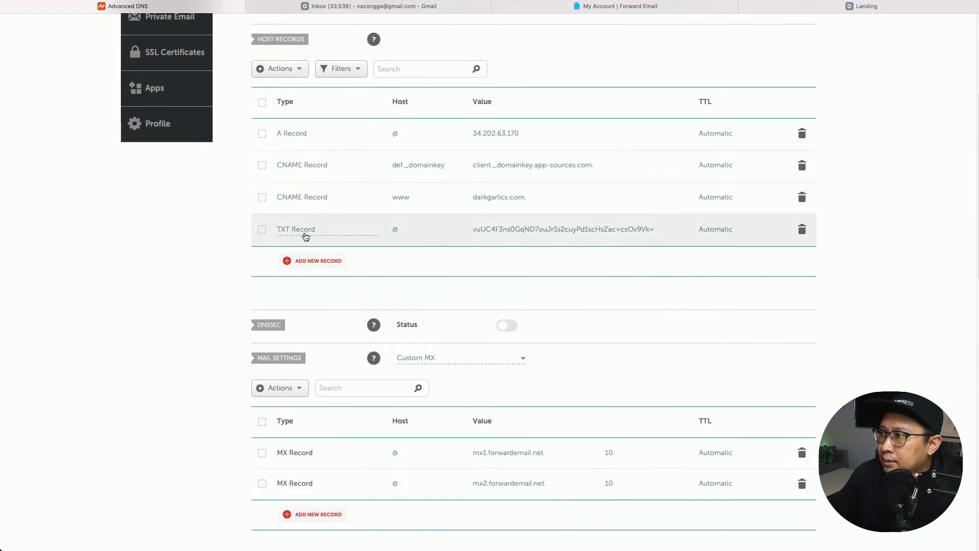
{"action": "left_click", "coordinate": [317, 262]}
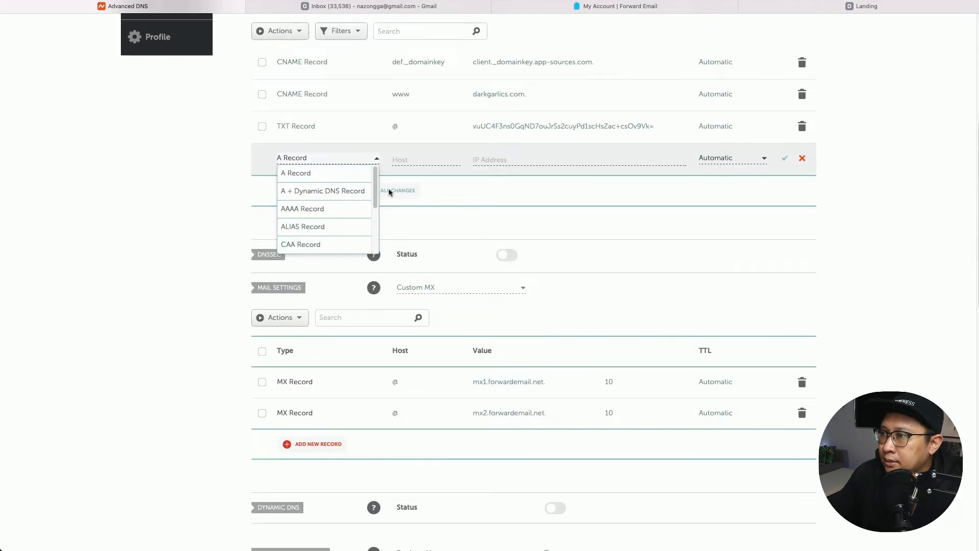
{"action": "scroll", "coordinate": [357, 214], "scroll_direction": "down", "scroll_amount": 3}
{"action": "left_click", "coordinate": [338, 243]}
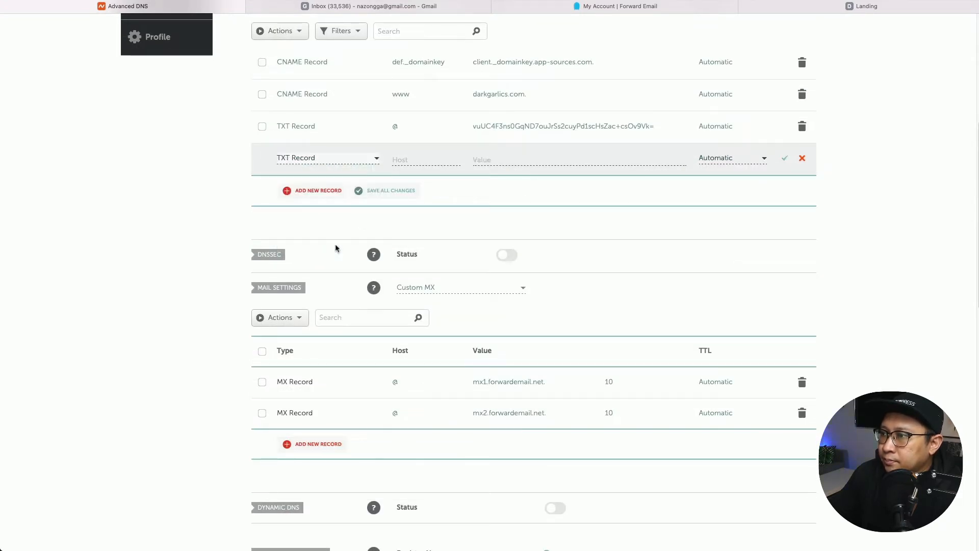
Save the TXT record with host @ and the pasted forward-email value, using the other Gmail username.
{"action": "left_click", "coordinate": [415, 161]}
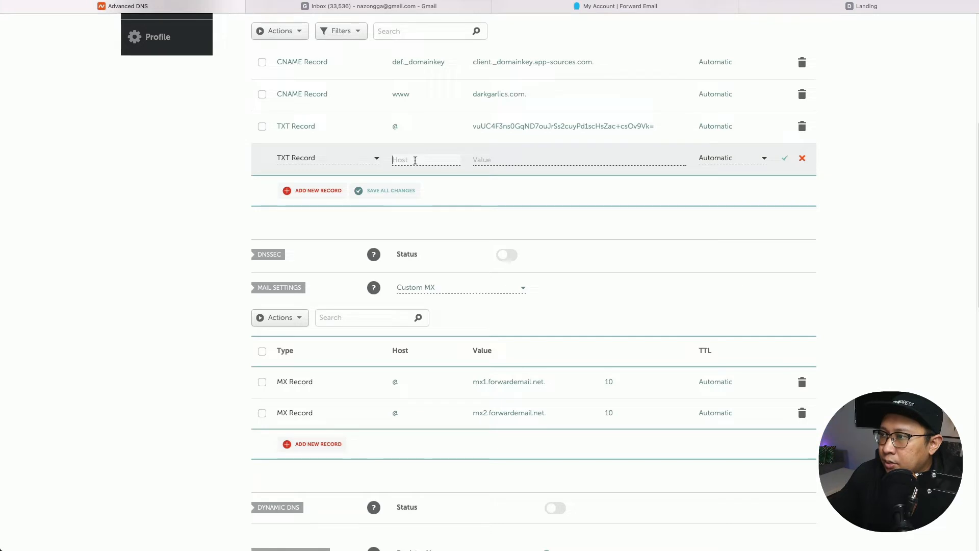
{"action": "left_click", "coordinate": [666, 9]}
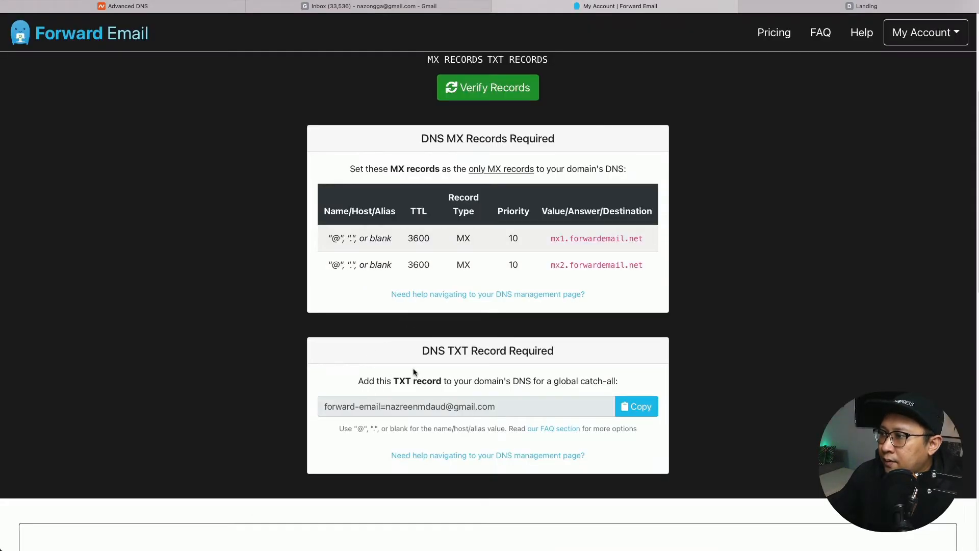
{"action": "left_click_drag", "start_coordinate": [358, 429], "coordinate": [369, 430]}
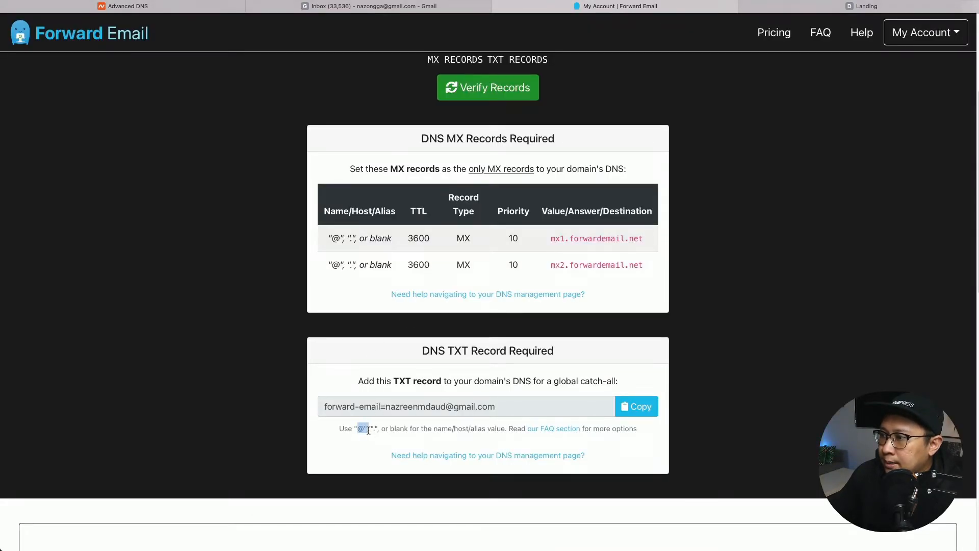
{"action": "left_click", "coordinate": [117, 6]}
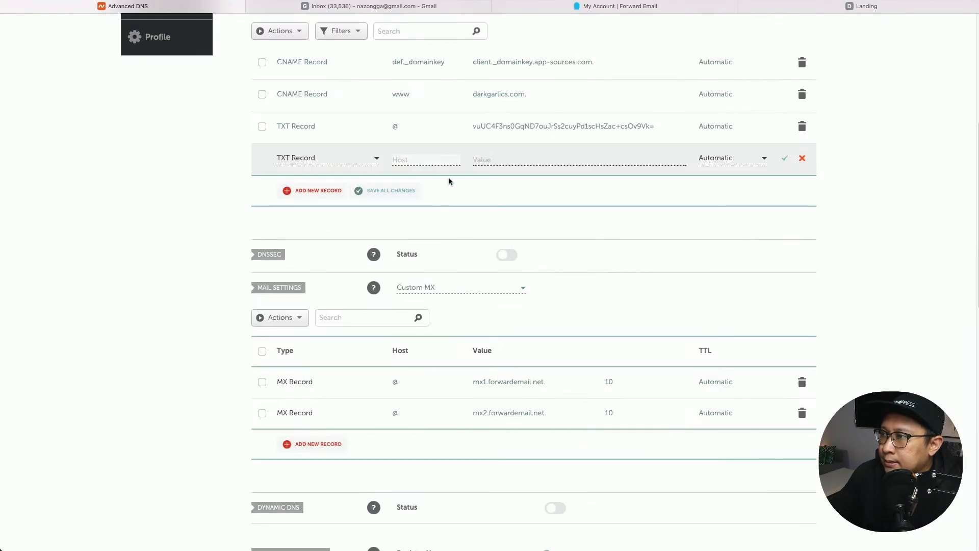
{"action": "type", "text": "@"}
{"action": "left_click", "coordinate": [543, 158]}
{"action": "key", "text": "super+v"}
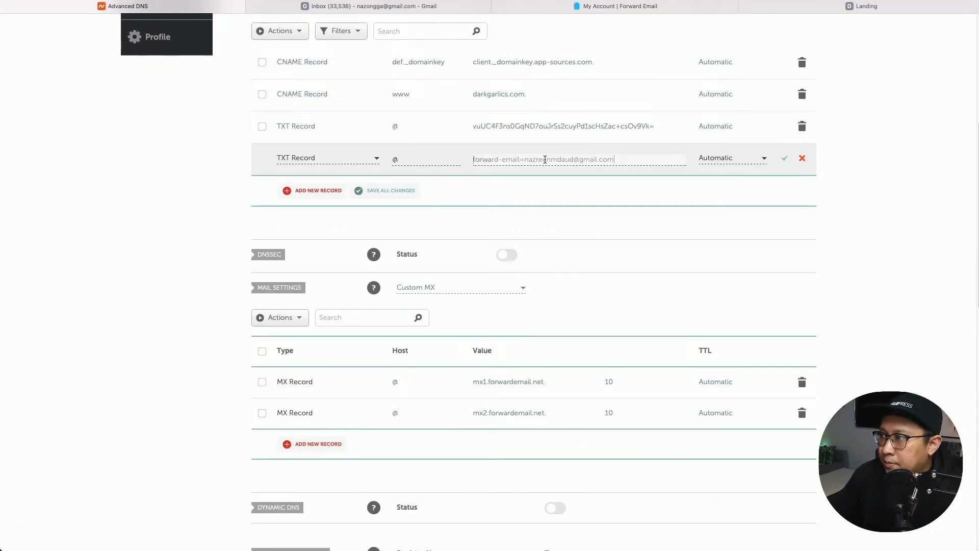
{"action": "left_click_drag", "start_coordinate": [525, 161], "coordinate": [572, 161]}
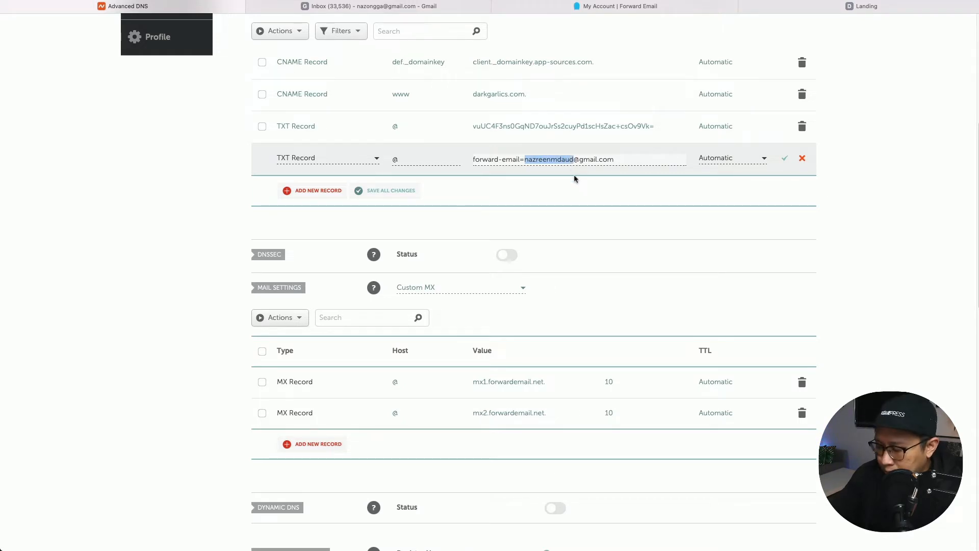
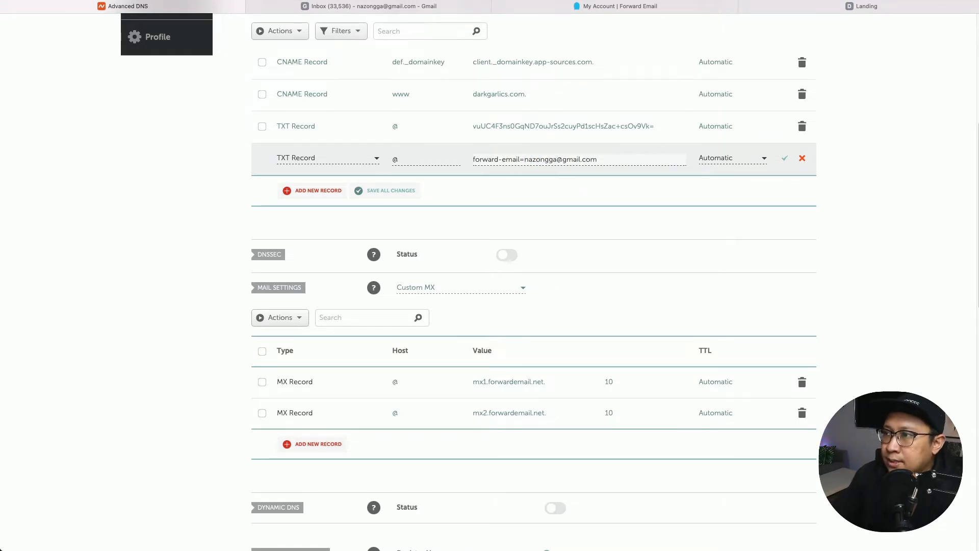
{"action": "left_click", "coordinate": [374, 6]}
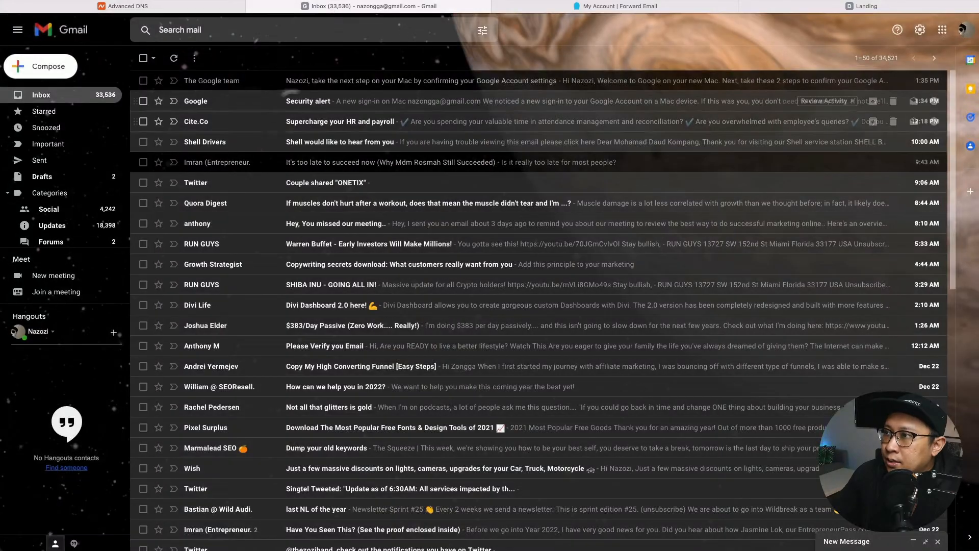
{"action": "left_click", "coordinate": [169, 10]}
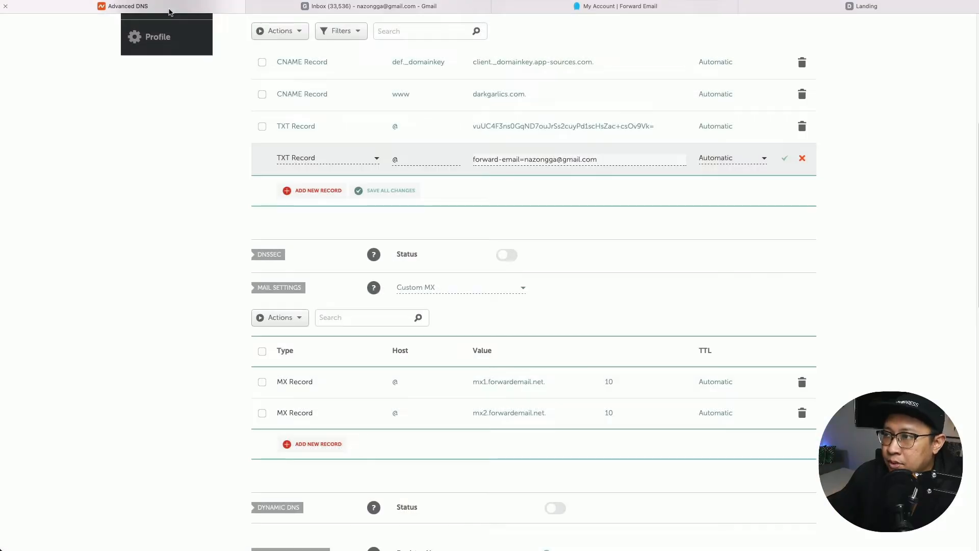
{"action": "left_click", "coordinate": [784, 160]}
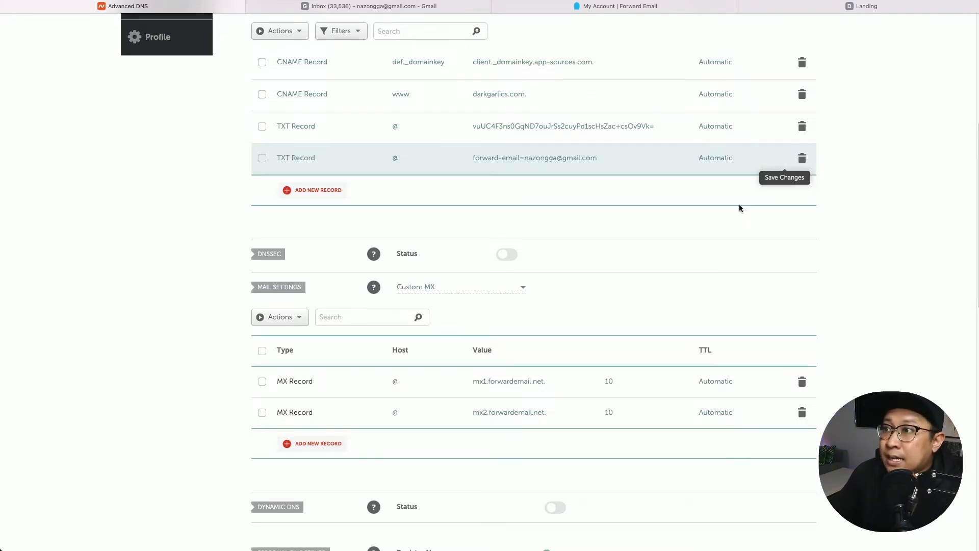
Re-run Forward Email's DNS verification for darkgarlics.com and dismiss the error message.
{"action": "left_click", "coordinate": [613, 8]}
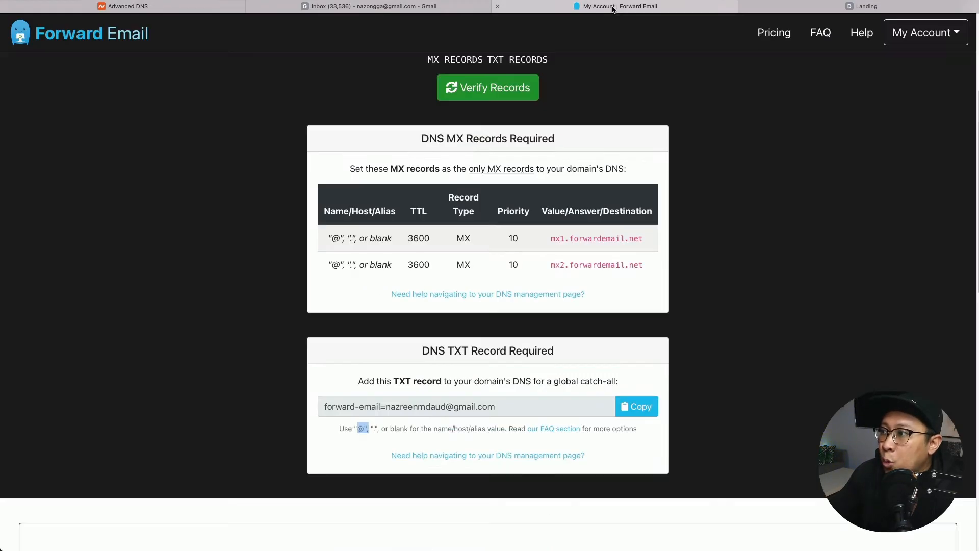
{"action": "scroll", "coordinate": [600, 387], "scroll_direction": "up", "scroll_amount": 3}
{"action": "left_click", "coordinate": [503, 268]}
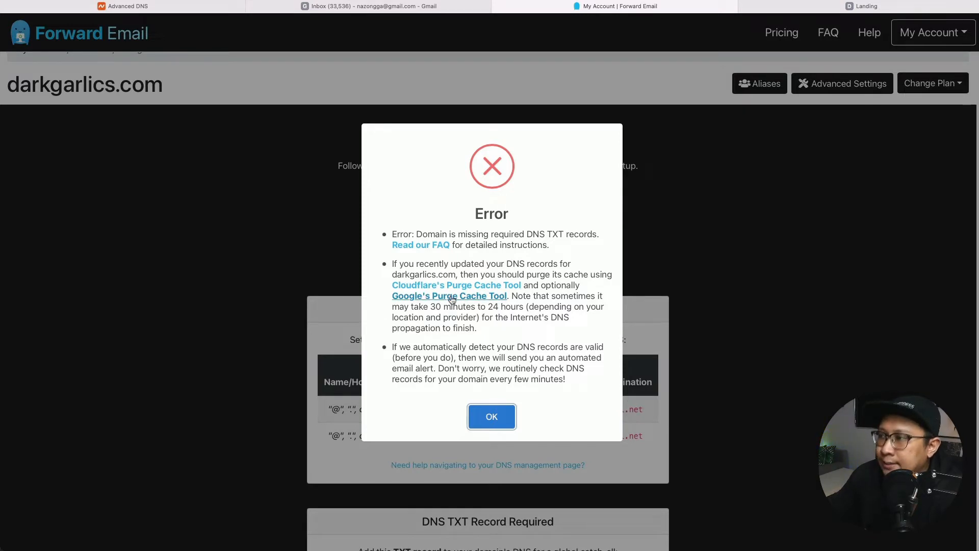
{"action": "left_click", "coordinate": [492, 417]}
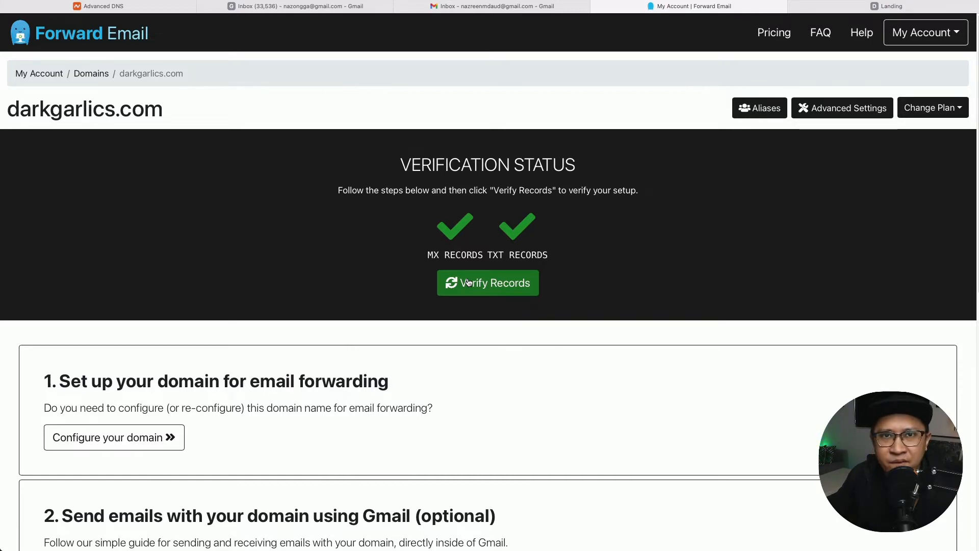
Open the darkgarlics.com configuration guide on Forward Email's FAQ, then the pricing plans page.
{"action": "left_click", "coordinate": [95, 439]}
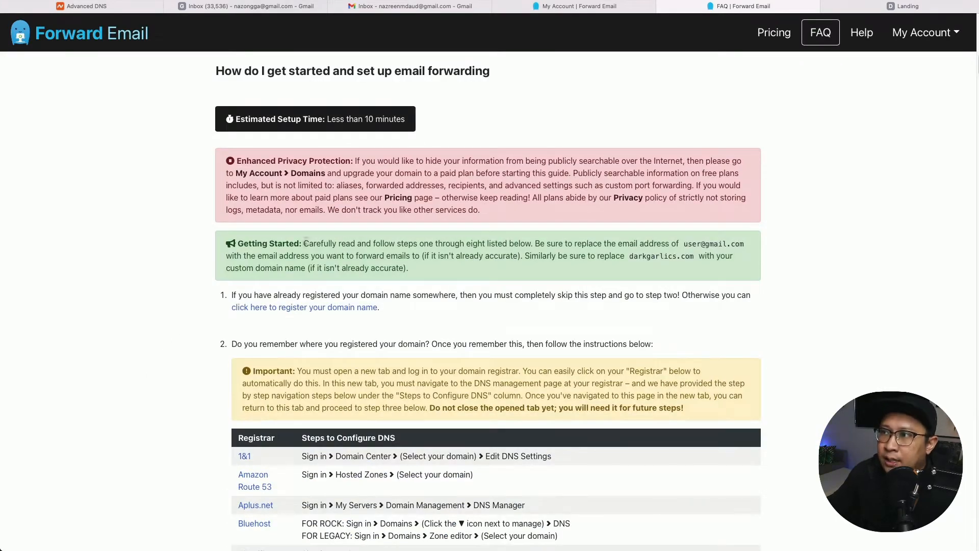
{"action": "scroll", "coordinate": [470, 224], "scroll_direction": "up", "scroll_amount": 20}
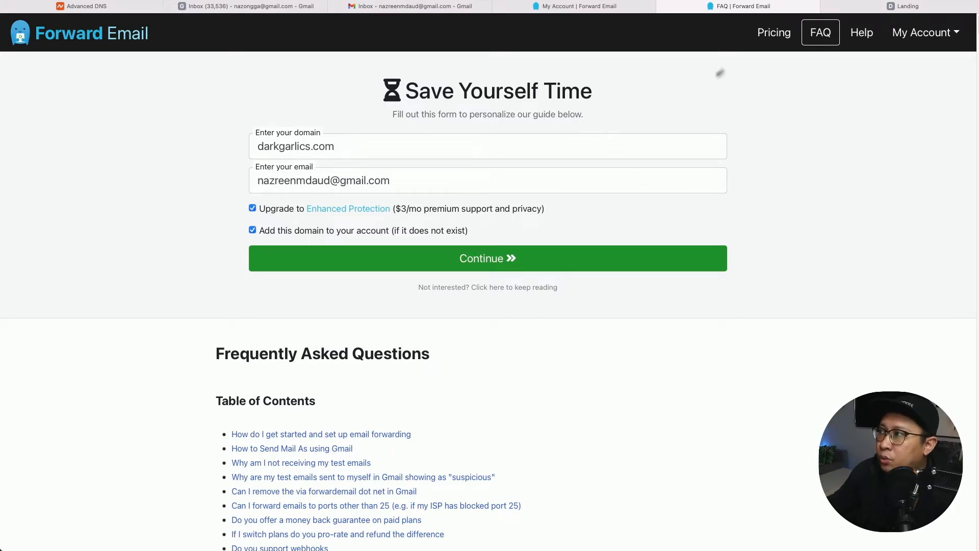
{"action": "left_click", "coordinate": [766, 39], "text": "super"}
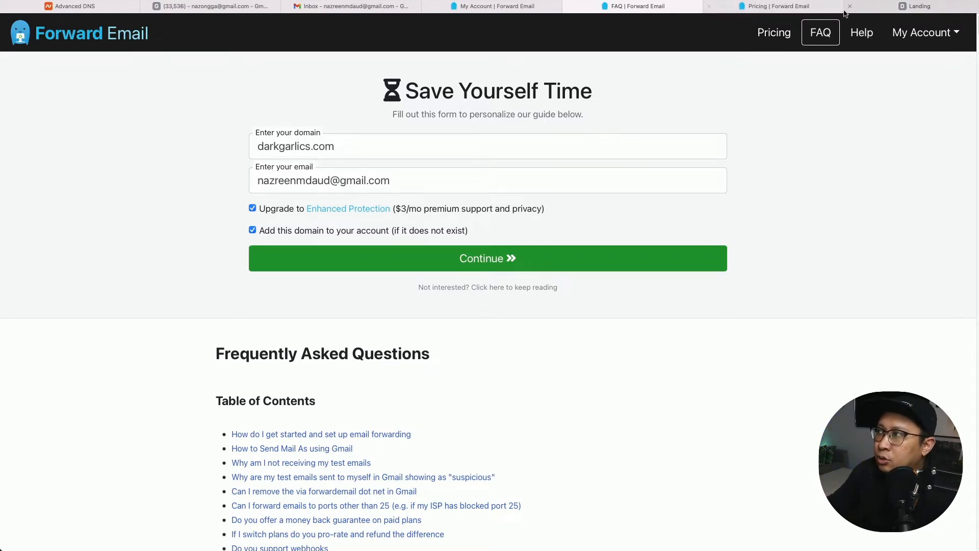
Review the Forward Email pricing plans, then close the Pricing tab to return to the FAQ.
{"action": "left_click", "coordinate": [791, 10]}
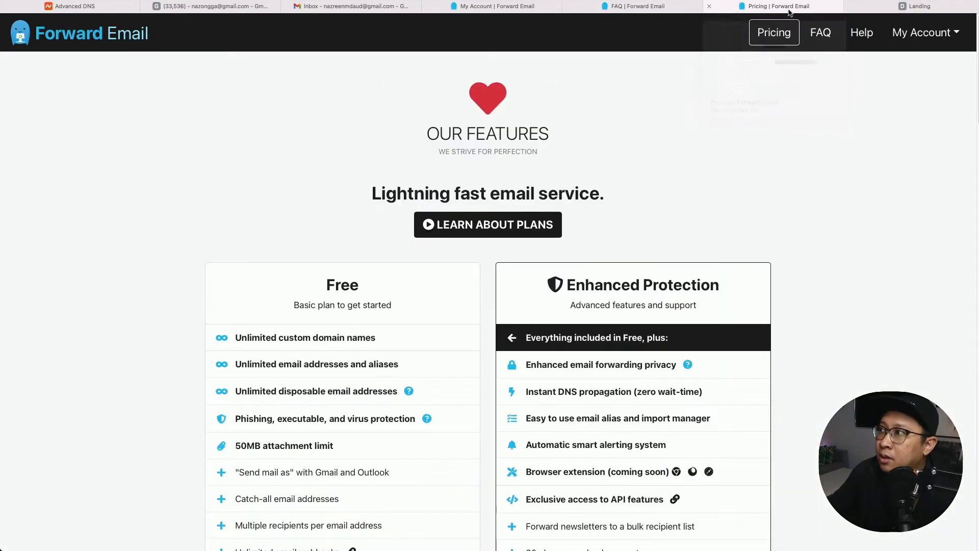
{"action": "scroll", "coordinate": [410, 337], "scroll_direction": "down", "scroll_amount": 2}
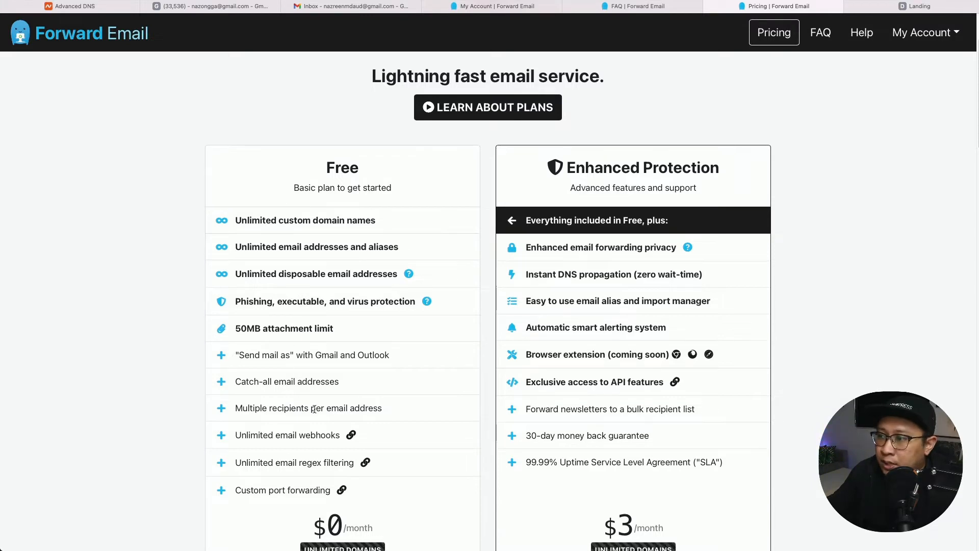
{"action": "scroll", "coordinate": [306, 392], "scroll_direction": "down", "scroll_amount": 3}
{"action": "scroll", "coordinate": [315, 409], "scroll_direction": "down", "scroll_amount": 2}
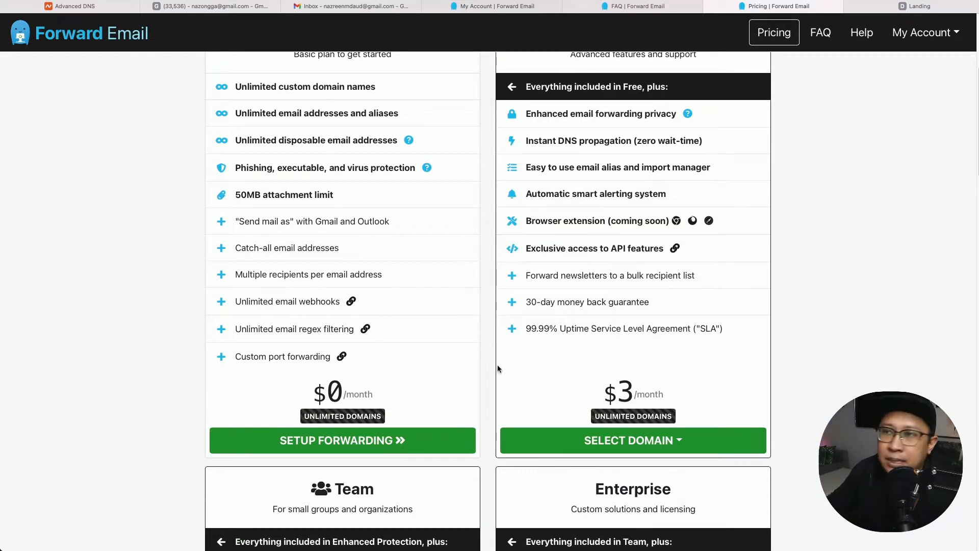
{"action": "scroll", "coordinate": [832, 365], "scroll_direction": "up", "scroll_amount": 3}
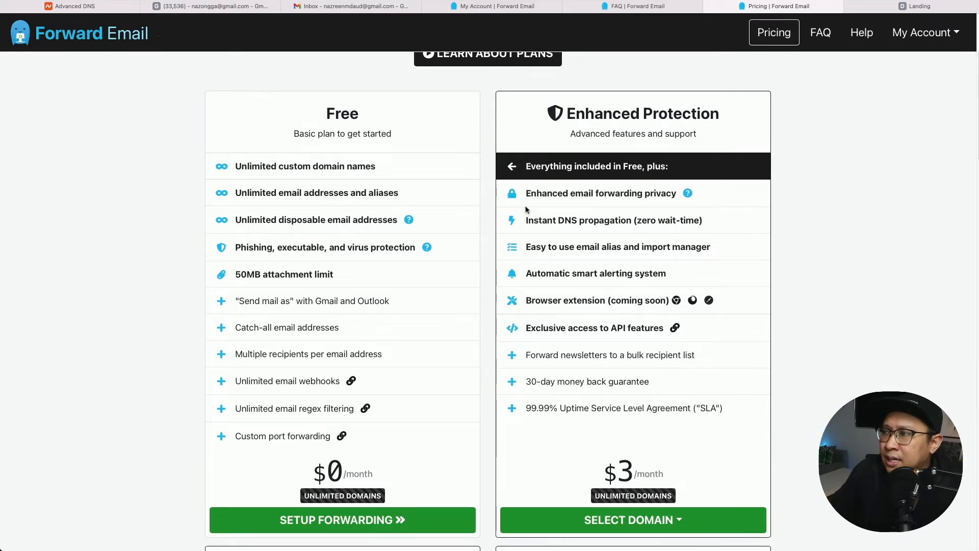
{"action": "scroll", "coordinate": [594, 258], "scroll_direction": "up", "scroll_amount": 1}
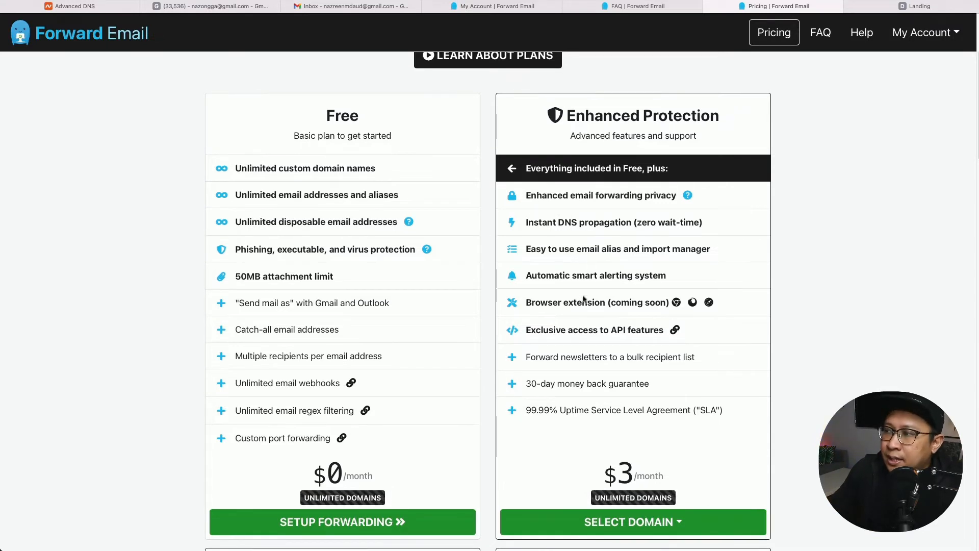
{"action": "scroll", "coordinate": [593, 299], "scroll_direction": "down", "scroll_amount": 3}
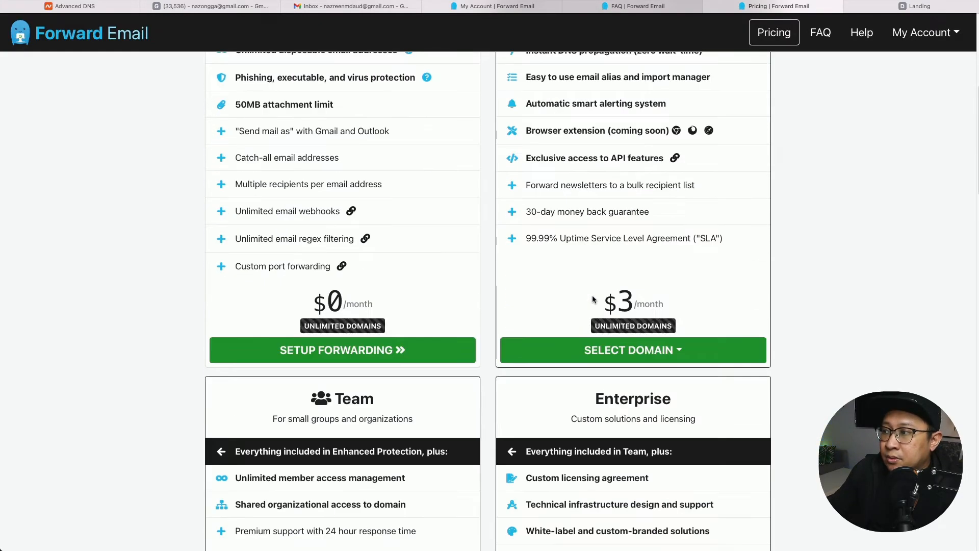
{"action": "scroll", "coordinate": [593, 299], "scroll_direction": "down", "scroll_amount": 2}
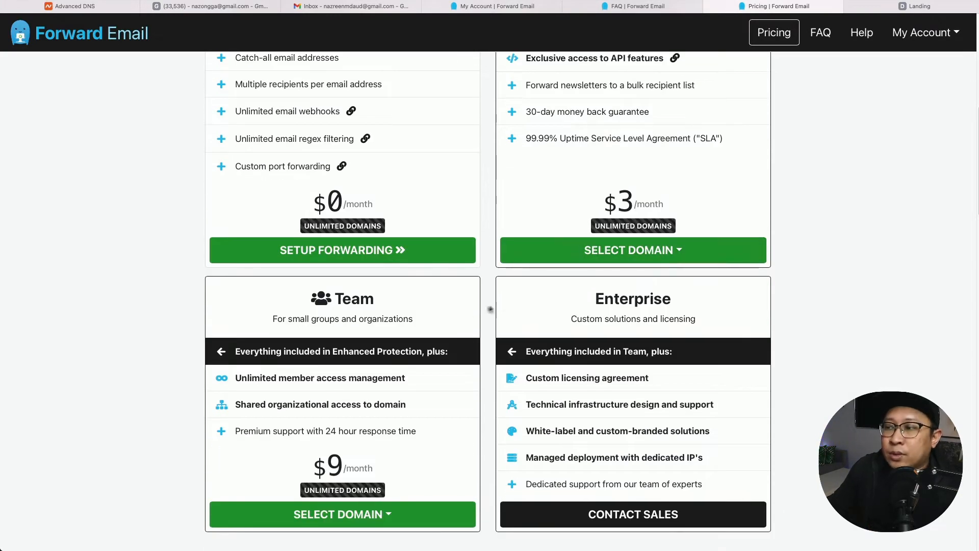
{"action": "scroll", "coordinate": [490, 309], "scroll_direction": "down", "scroll_amount": 1}
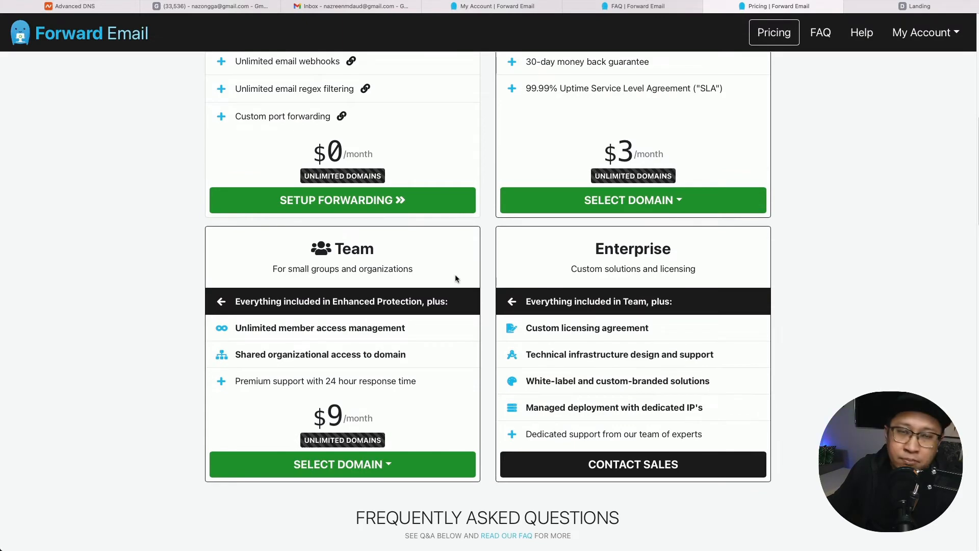
{"action": "scroll", "coordinate": [715, 293], "scroll_direction": "up", "scroll_amount": 7}
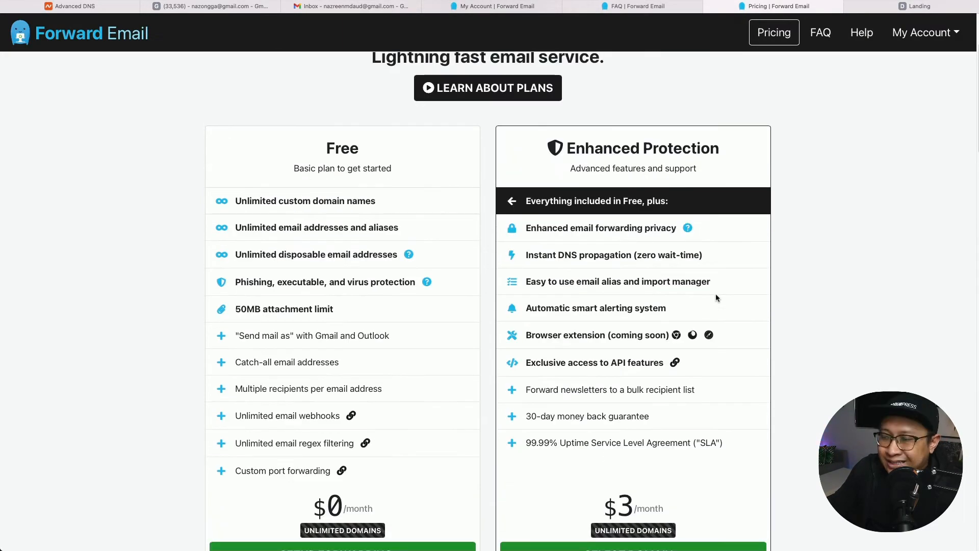
{"action": "scroll", "coordinate": [715, 293], "scroll_direction": "down", "scroll_amount": 1}
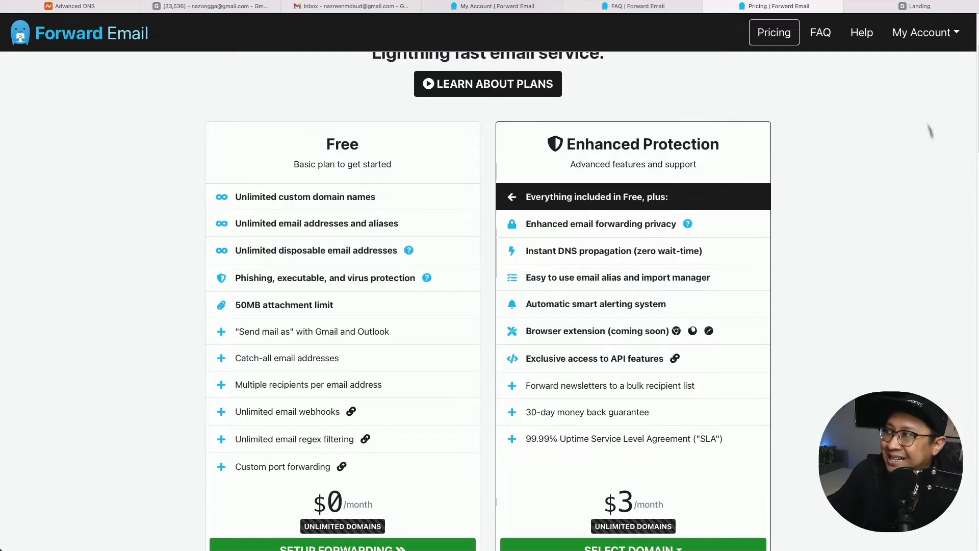
{"action": "key", "text": "super+w"}
Scroll the FAQ past the registrar list and MX records to step 4's TXT record options.
{"action": "scroll", "coordinate": [587, 417], "scroll_direction": "down", "scroll_amount": 1}
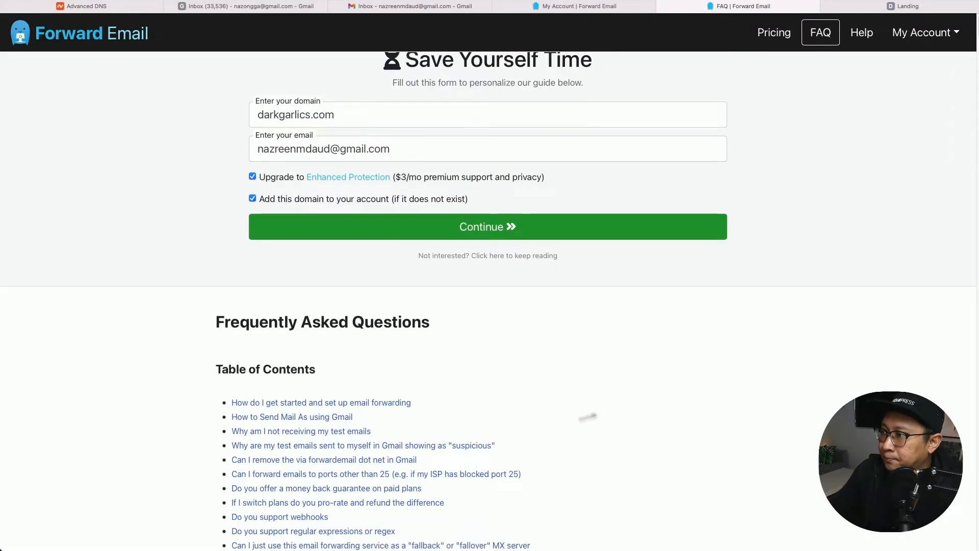
{"action": "scroll", "coordinate": [588, 416], "scroll_direction": "down", "scroll_amount": 15}
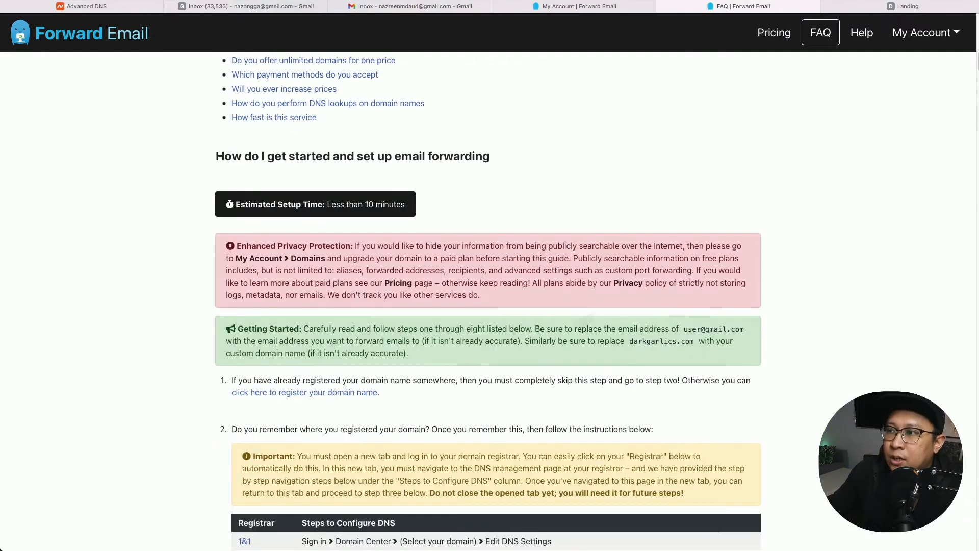
{"action": "scroll", "coordinate": [266, 260], "scroll_direction": "up", "scroll_amount": 1}
{"action": "scroll", "coordinate": [266, 260], "scroll_direction": "down", "scroll_amount": 1}
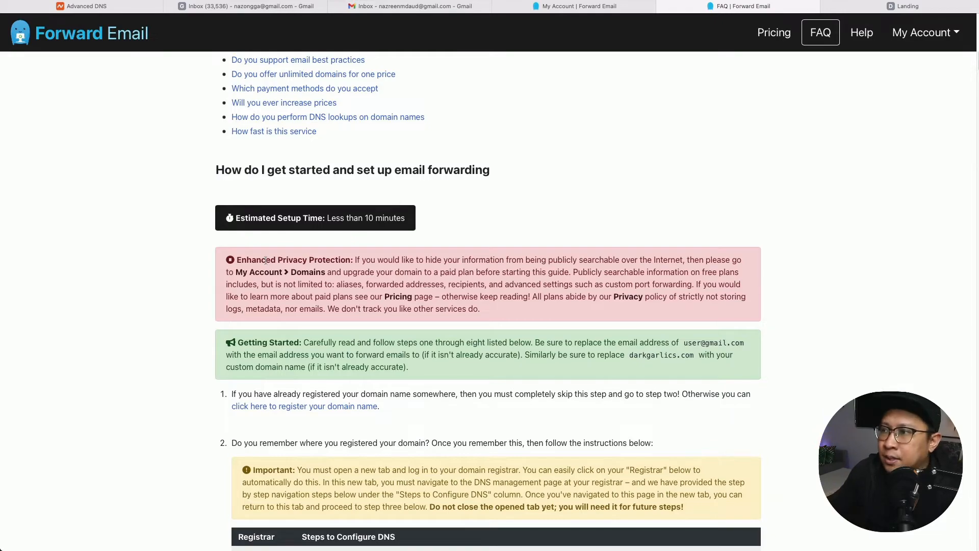
{"action": "scroll", "coordinate": [619, 214], "scroll_direction": "down", "scroll_amount": 1}
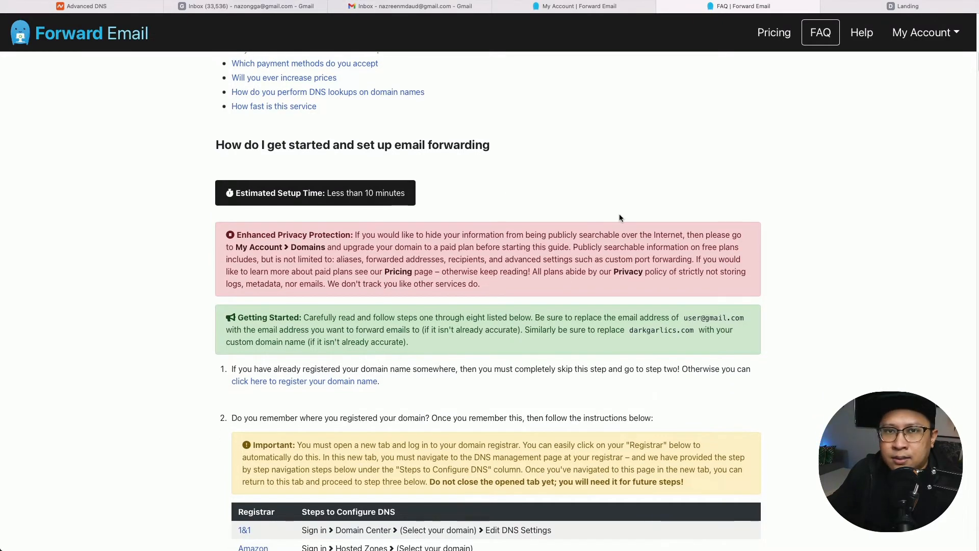
{"action": "scroll", "coordinate": [620, 213], "scroll_direction": "down", "scroll_amount": 2}
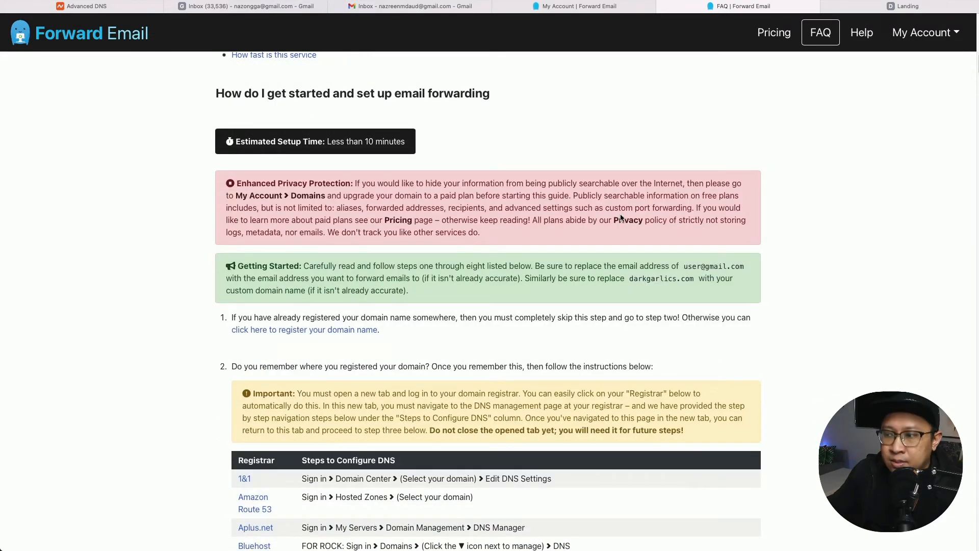
{"action": "scroll", "coordinate": [620, 215], "scroll_direction": "down", "scroll_amount": 8}
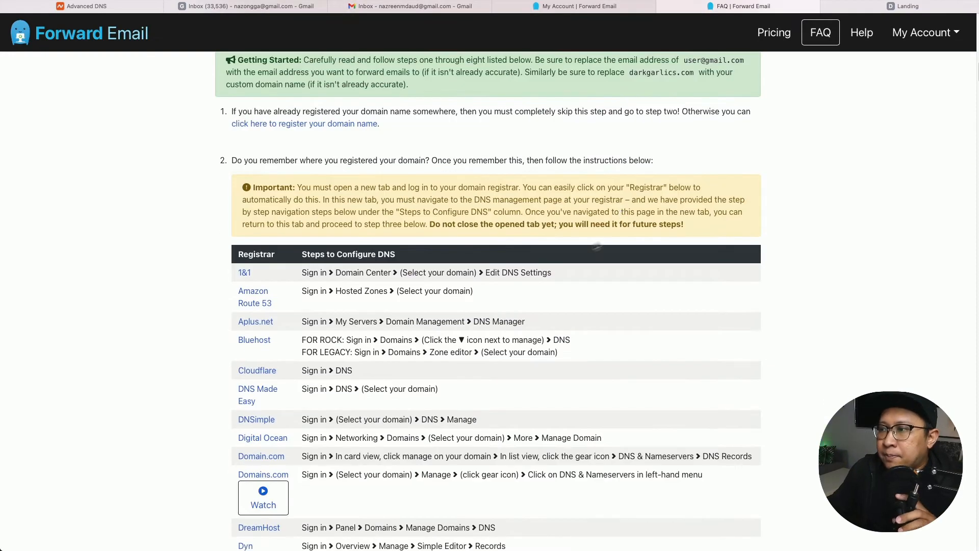
{"action": "scroll", "coordinate": [380, 244], "scroll_direction": "down", "scroll_amount": 2}
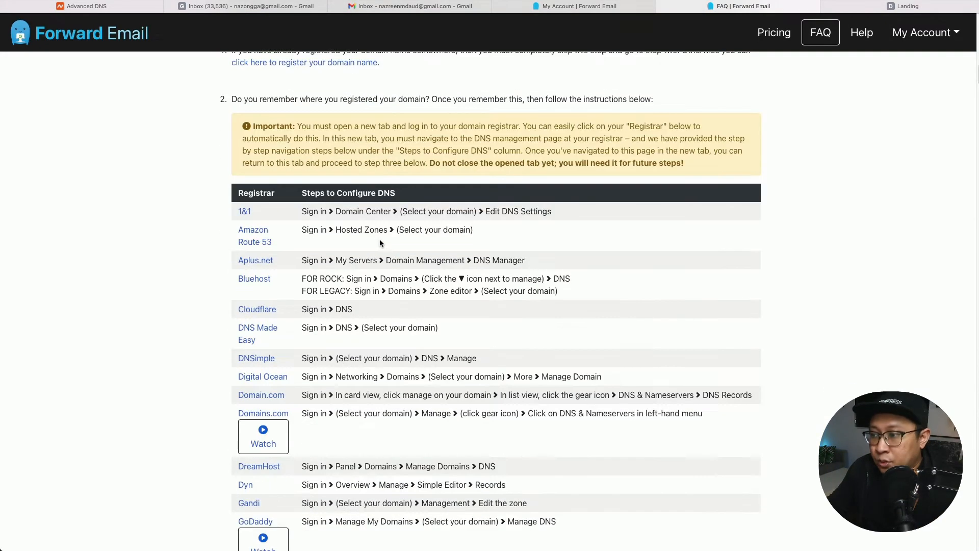
{"action": "scroll", "coordinate": [379, 243], "scroll_direction": "down", "scroll_amount": 9}
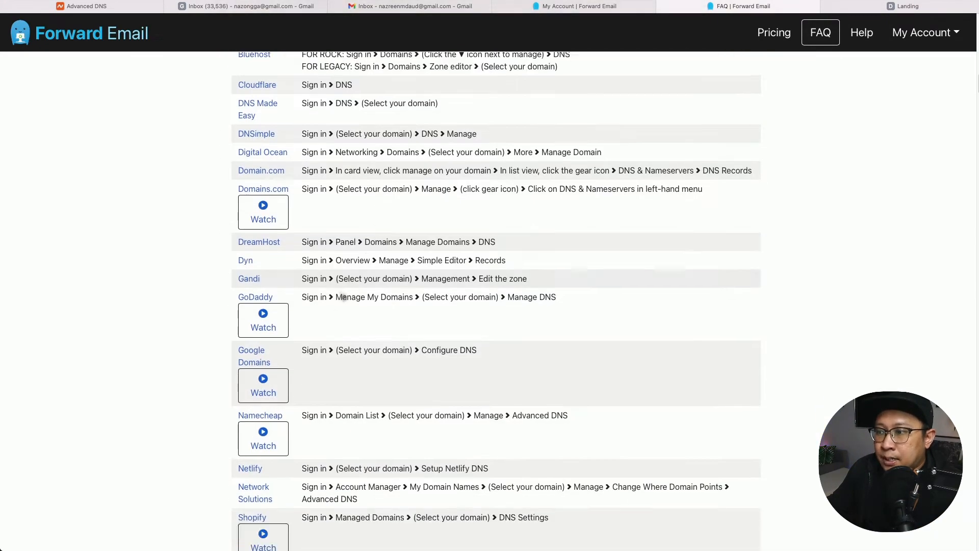
{"action": "scroll", "coordinate": [342, 297], "scroll_direction": "down", "scroll_amount": 3}
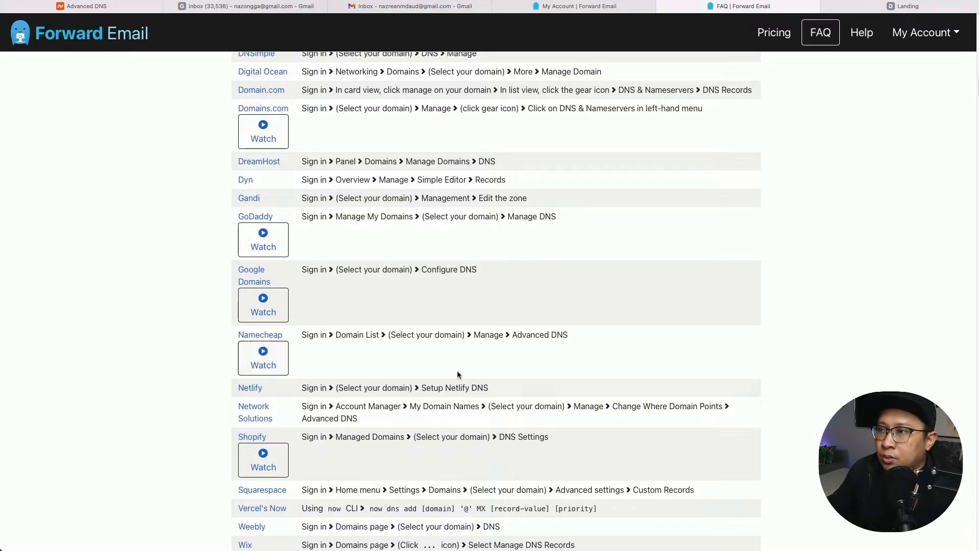
{"action": "scroll", "coordinate": [476, 368], "scroll_direction": "down", "scroll_amount": 3}
{"action": "scroll", "coordinate": [379, 354], "scroll_direction": "down", "scroll_amount": 2}
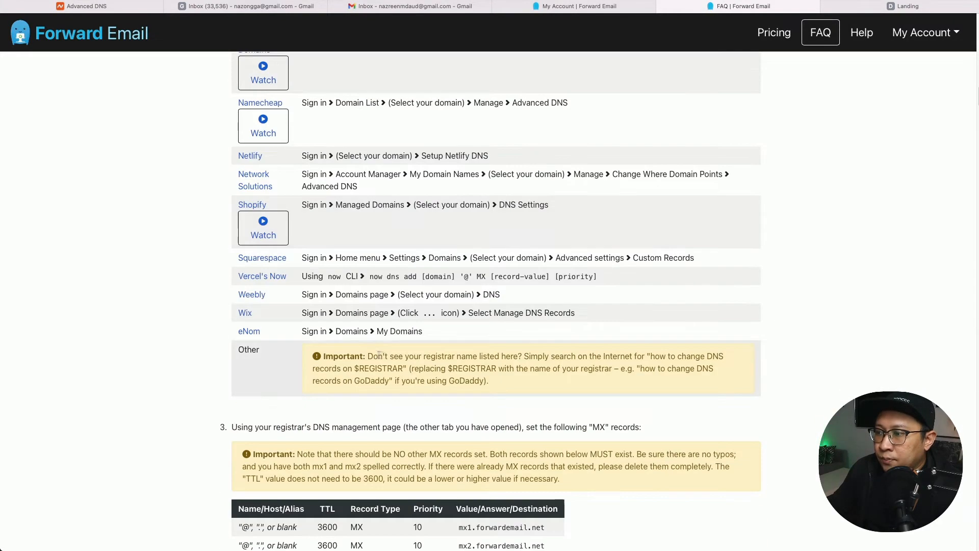
{"action": "scroll", "coordinate": [188, 333], "scroll_direction": "down", "scroll_amount": 8}
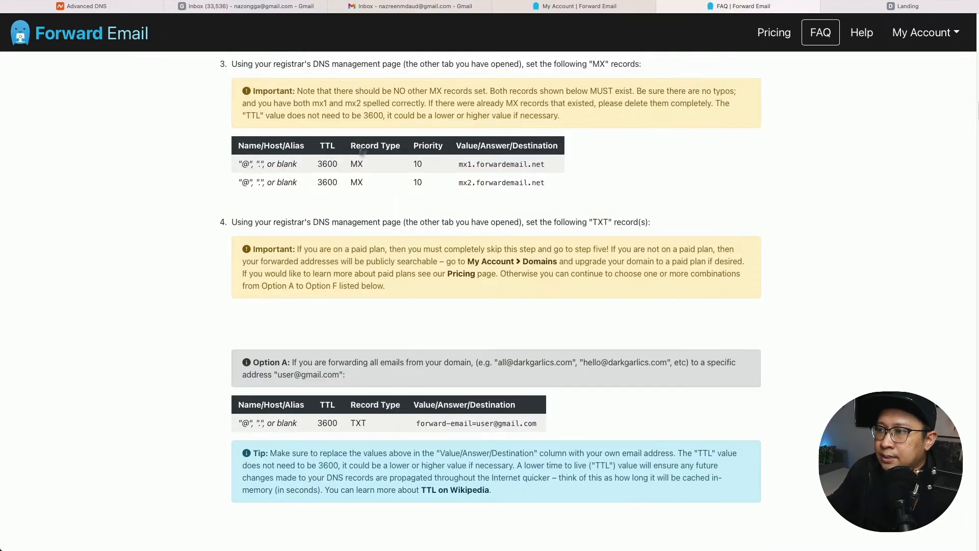
{"action": "scroll", "coordinate": [210, 251], "scroll_direction": "down", "scroll_amount": 4}
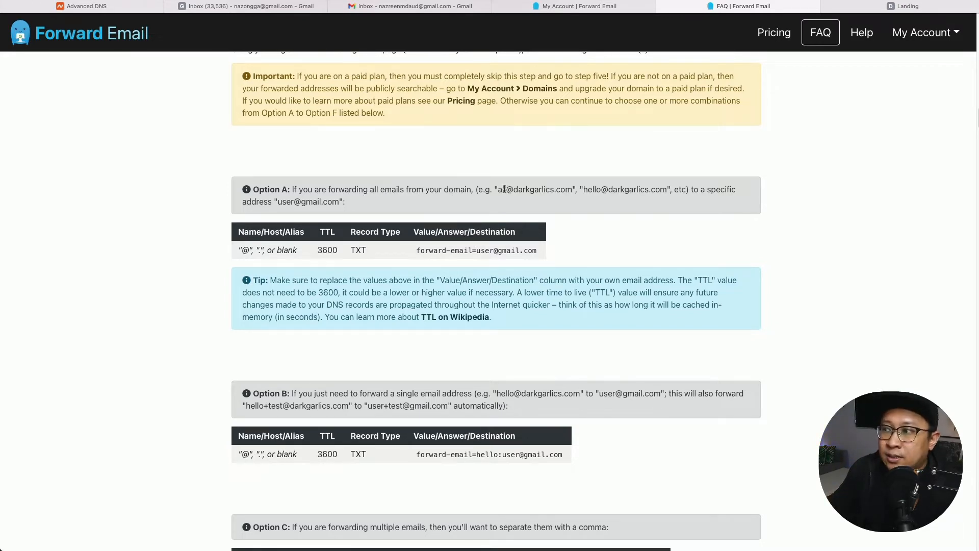
Highlight 'hello' and 'user' in the Option A and Option B TXT forwarding examples.
{"action": "double_click", "coordinate": [589, 190]}
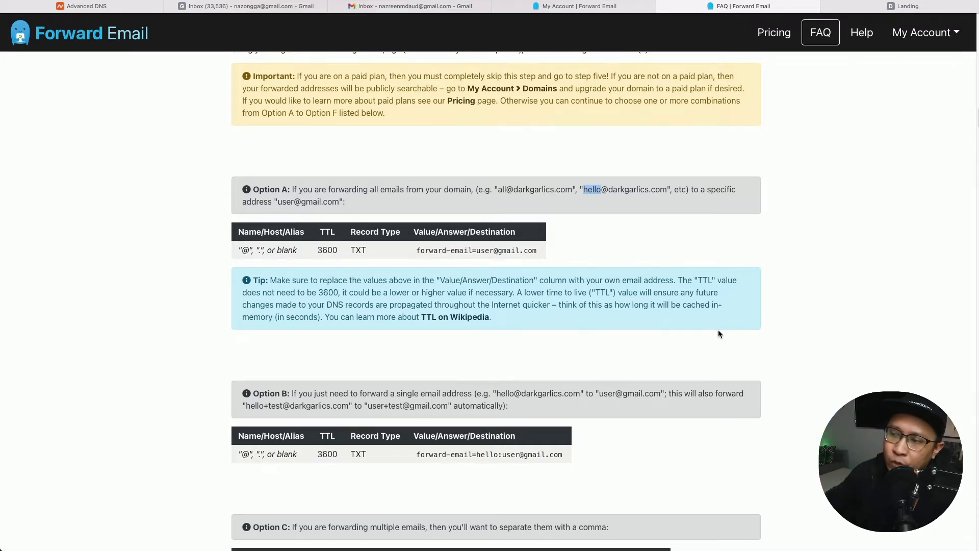
{"action": "scroll", "coordinate": [561, 352], "scroll_direction": "down", "scroll_amount": 1}
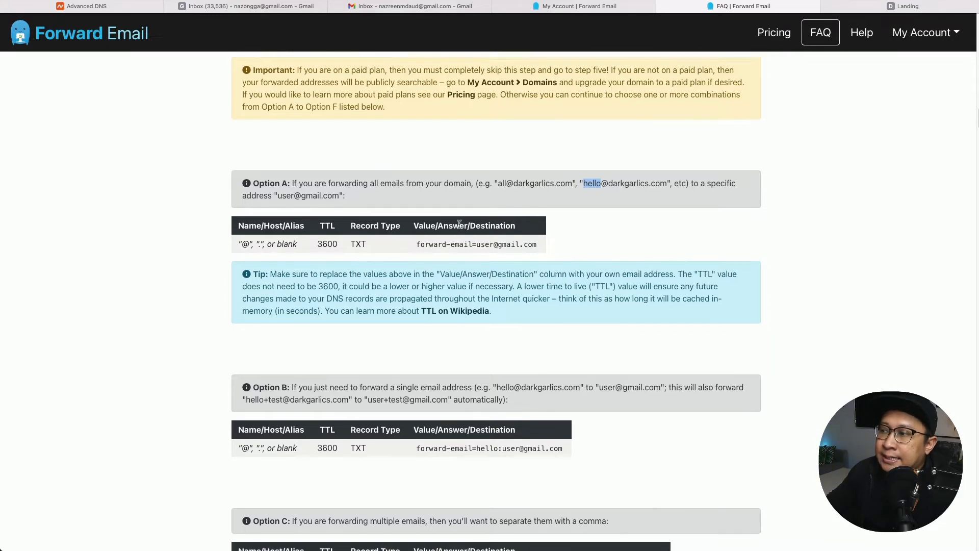
{"action": "scroll", "coordinate": [481, 365], "scroll_direction": "down", "scroll_amount": 1}
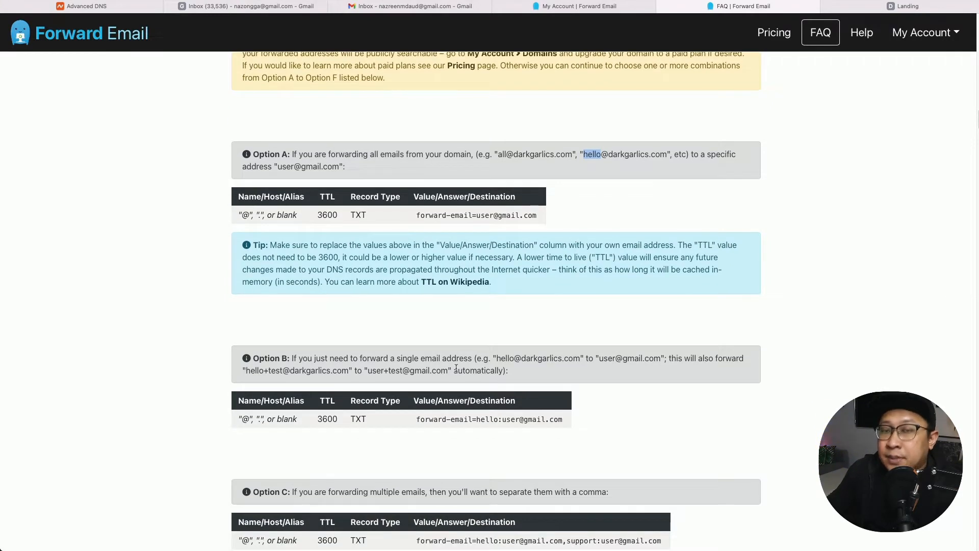
{"action": "double_click", "coordinate": [506, 359]}
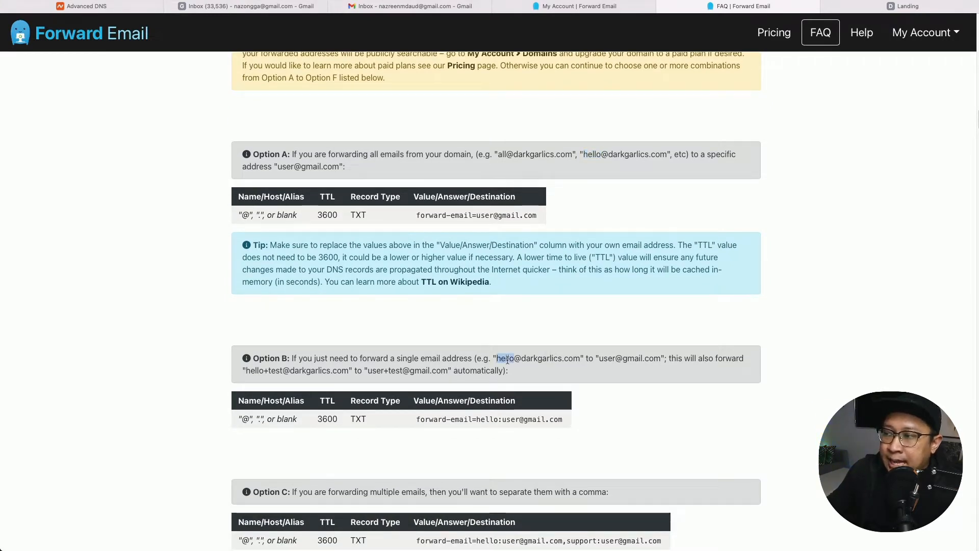
{"action": "double_click", "coordinate": [608, 359]}
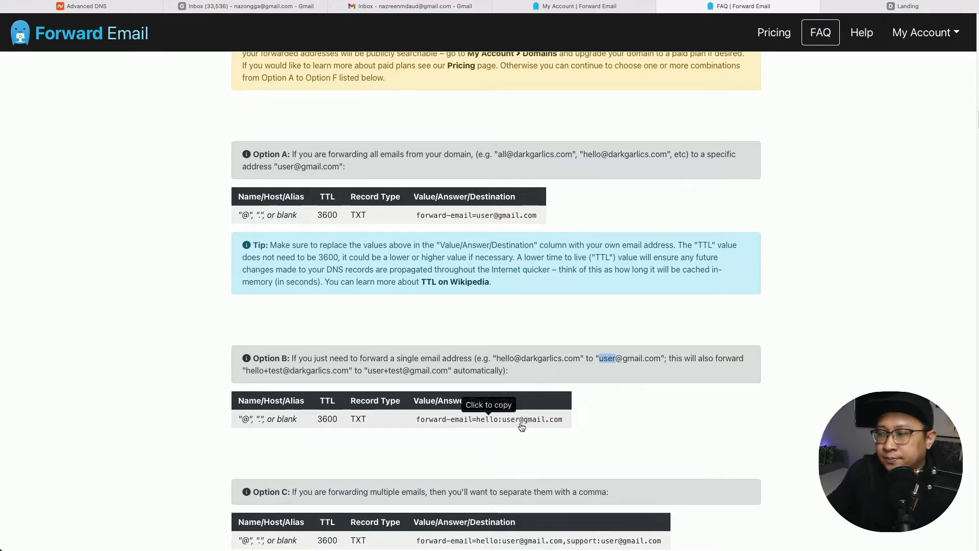
{"action": "scroll", "coordinate": [572, 409], "scroll_direction": "down", "scroll_amount": 1}
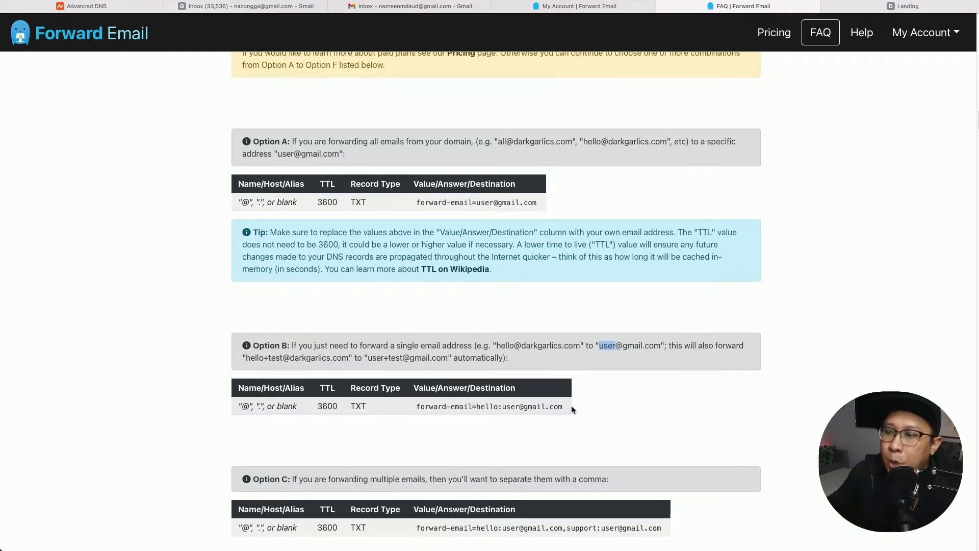
Scroll through Options C–G to step 5's v=spf1 TXT record and its Gmail include:_spf.google.com note.
{"action": "scroll", "coordinate": [571, 405], "scroll_direction": "down", "scroll_amount": 3}
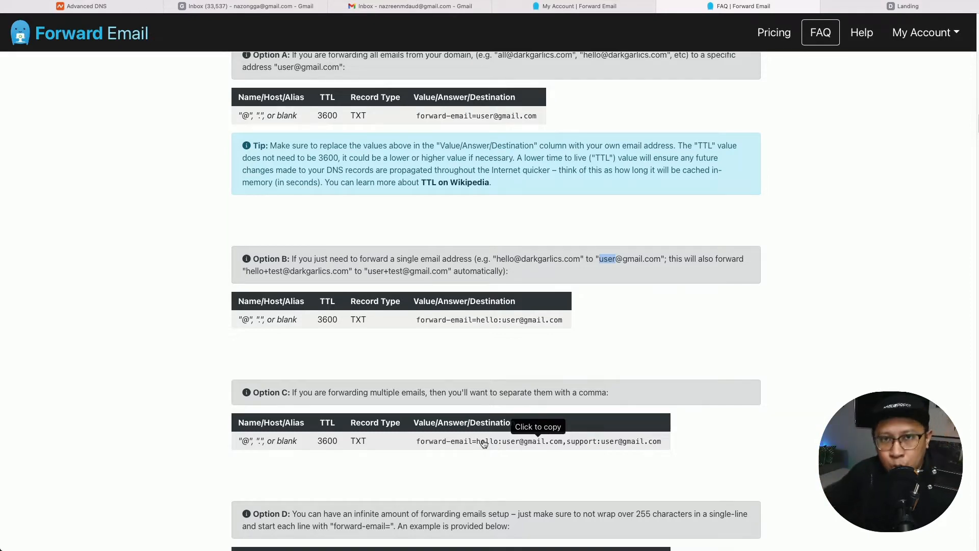
{"action": "scroll", "coordinate": [497, 345], "scroll_direction": "down", "scroll_amount": 3}
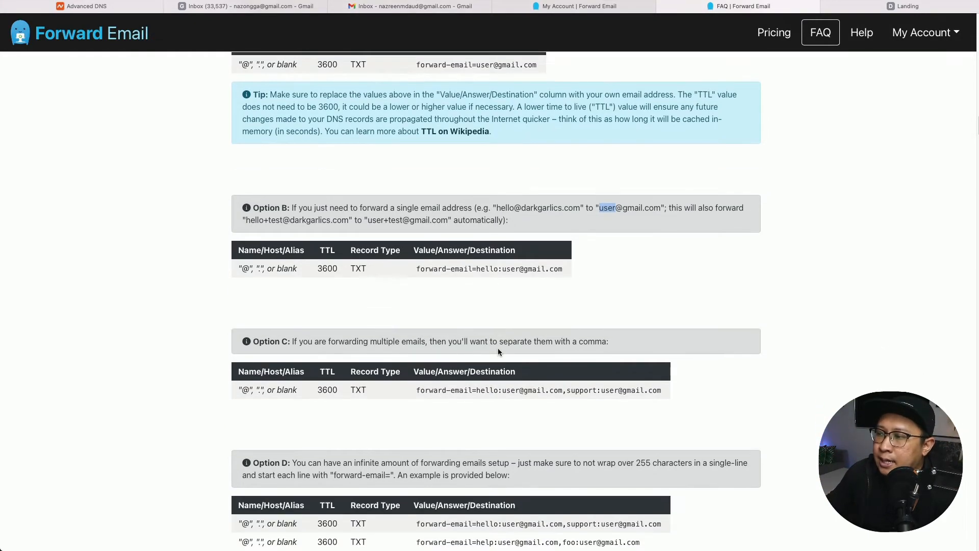
{"action": "scroll", "coordinate": [350, 438], "scroll_direction": "down", "scroll_amount": 2}
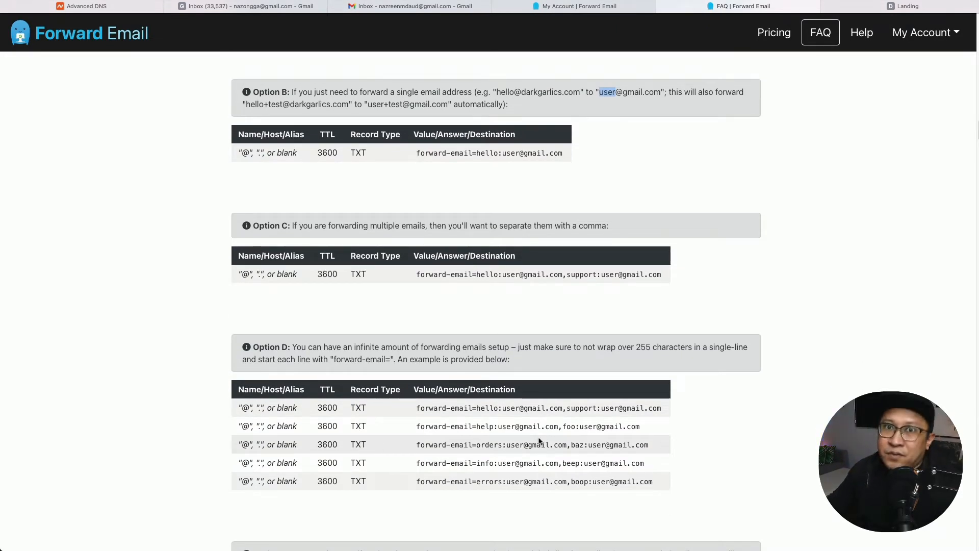
{"action": "scroll", "coordinate": [682, 396], "scroll_direction": "down", "scroll_amount": 5}
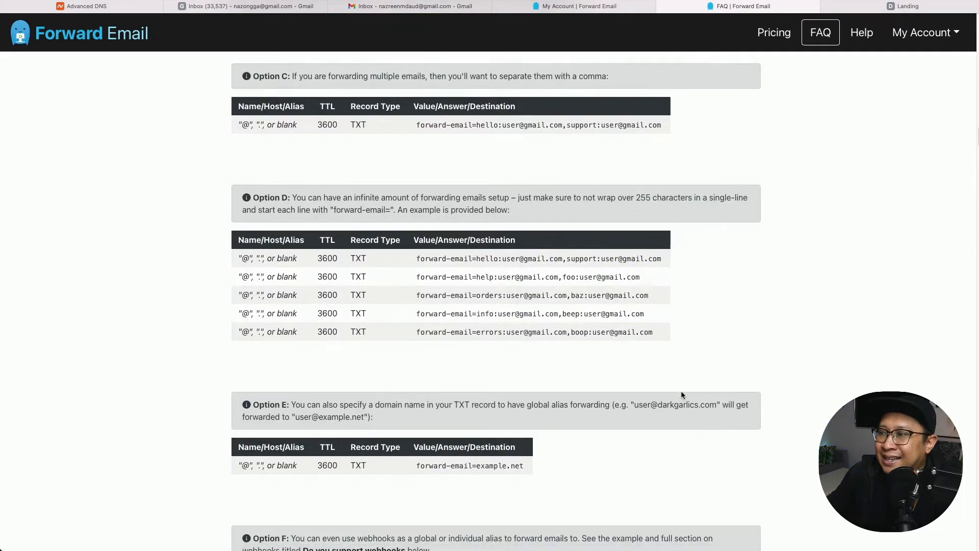
{"action": "scroll", "coordinate": [682, 396], "scroll_direction": "down", "scroll_amount": 5}
{"action": "scroll", "coordinate": [682, 395], "scroll_direction": "up", "scroll_amount": 2}
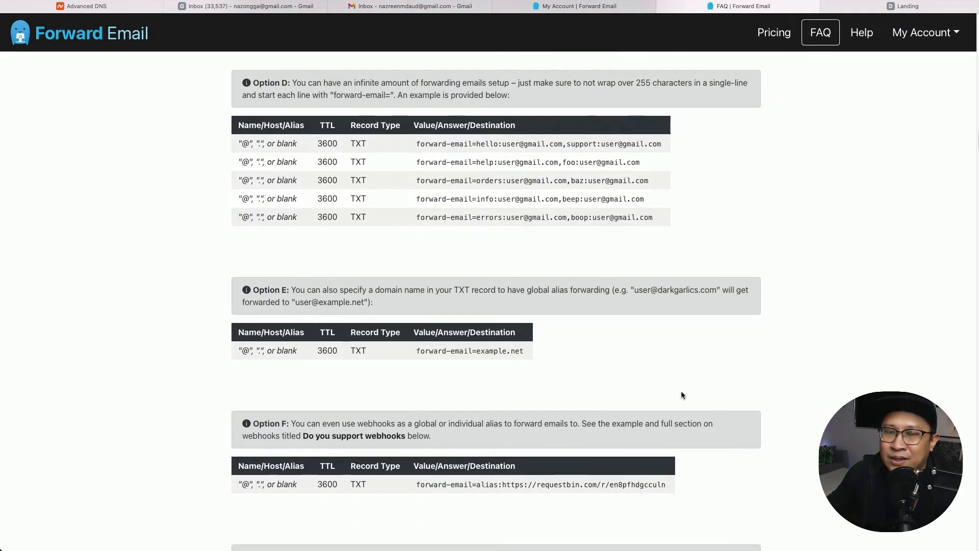
{"action": "scroll", "coordinate": [682, 396], "scroll_direction": "down", "scroll_amount": 3}
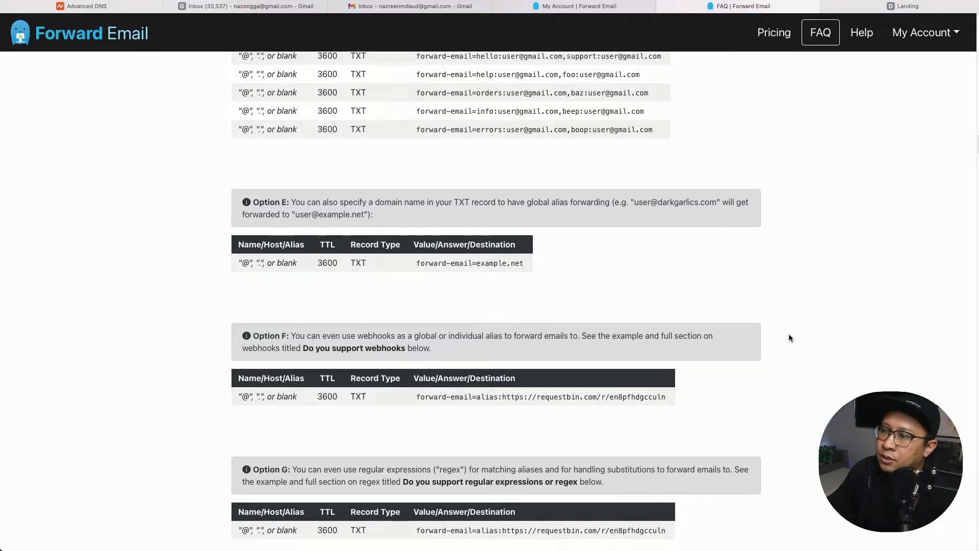
{"action": "scroll", "coordinate": [789, 338], "scroll_direction": "down", "scroll_amount": 1}
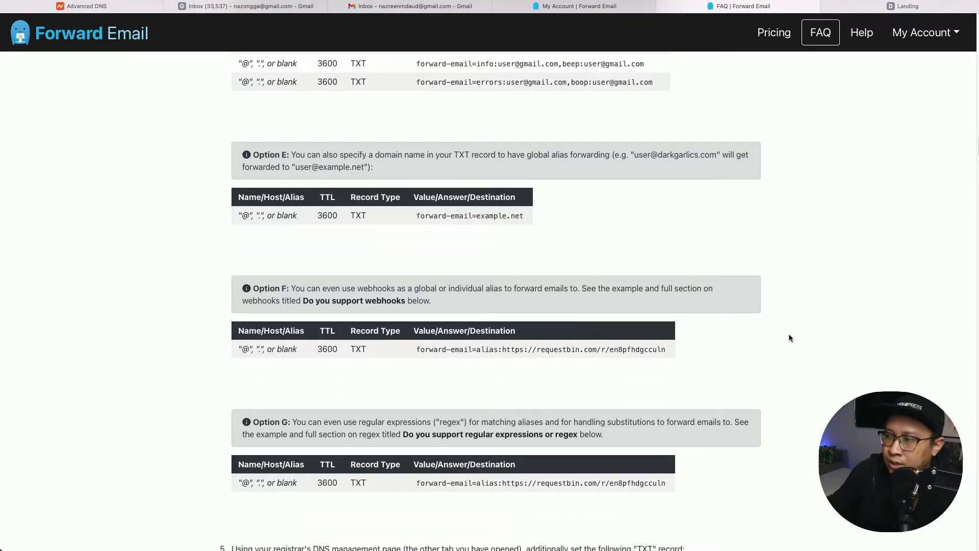
{"action": "scroll", "coordinate": [810, 334], "scroll_direction": "up", "scroll_amount": 20}
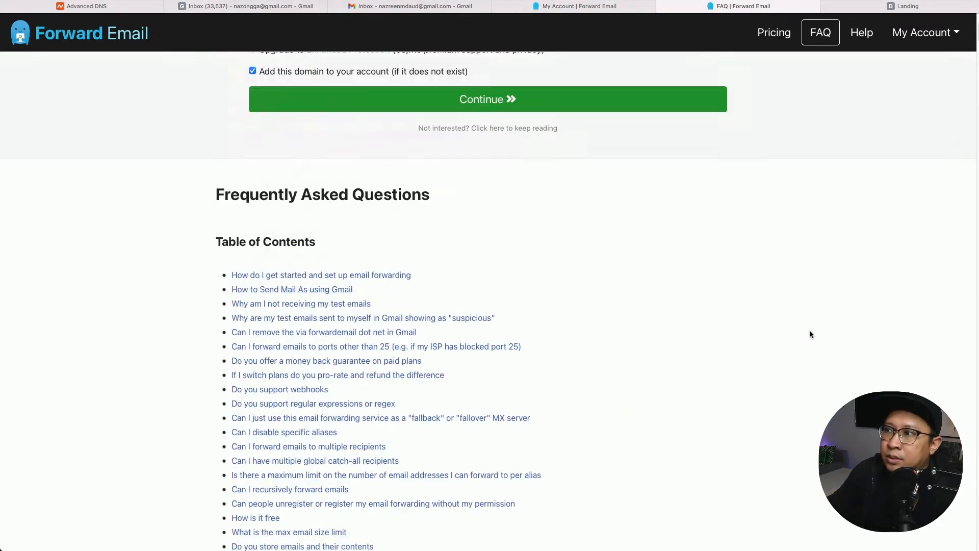
{"action": "scroll", "coordinate": [811, 334], "scroll_direction": "down", "scroll_amount": 20}
{"action": "scroll", "coordinate": [811, 335], "scroll_direction": "up", "scroll_amount": 5}
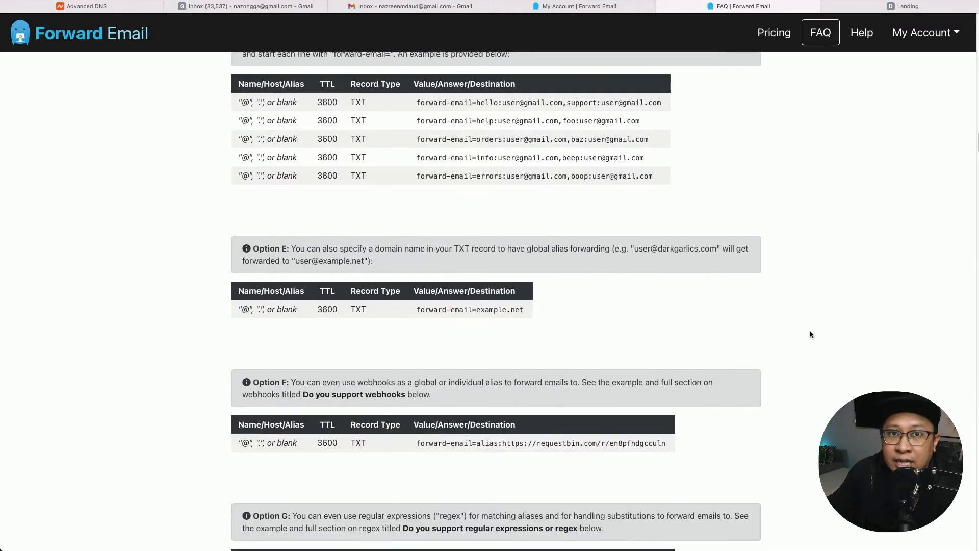
{"action": "scroll", "coordinate": [810, 334], "scroll_direction": "down", "scroll_amount": 4}
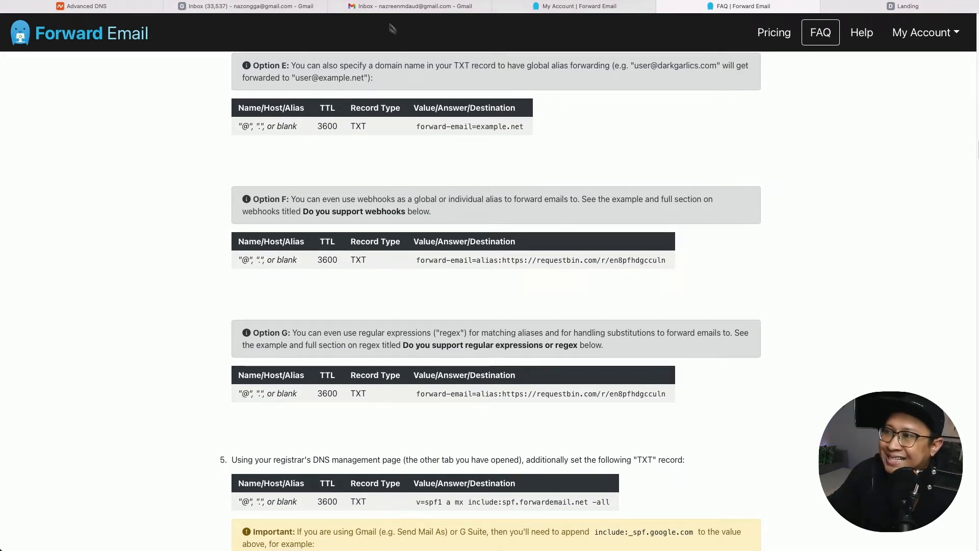
Start a new Gmail message to the first darkgarlics.com address with subject 'This is a test email send'.
{"action": "left_click", "coordinate": [406, 9]}
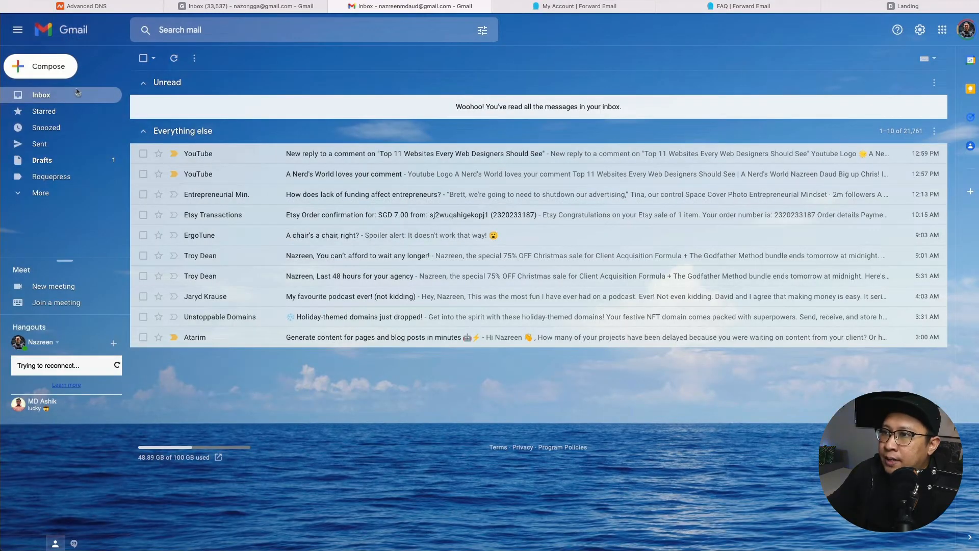
{"action": "left_click", "coordinate": [54, 75]}
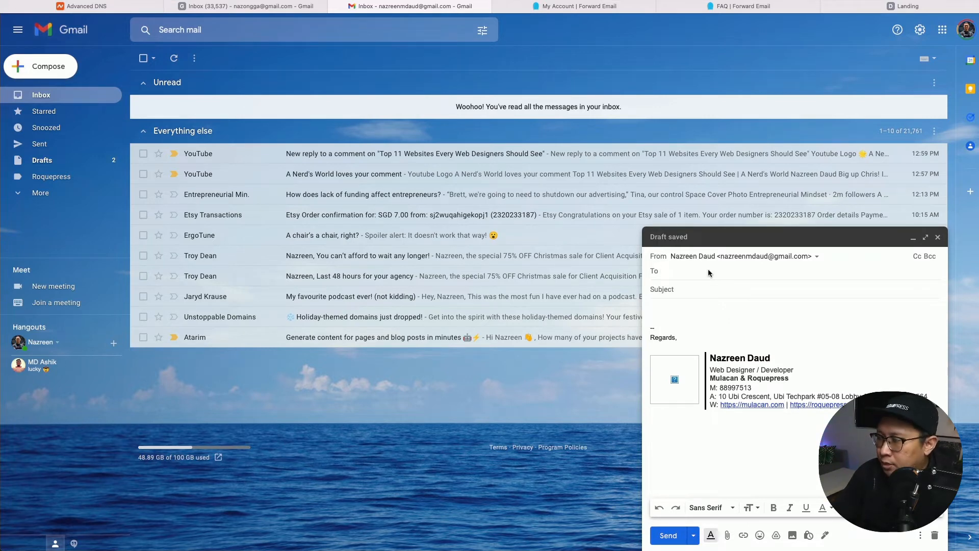
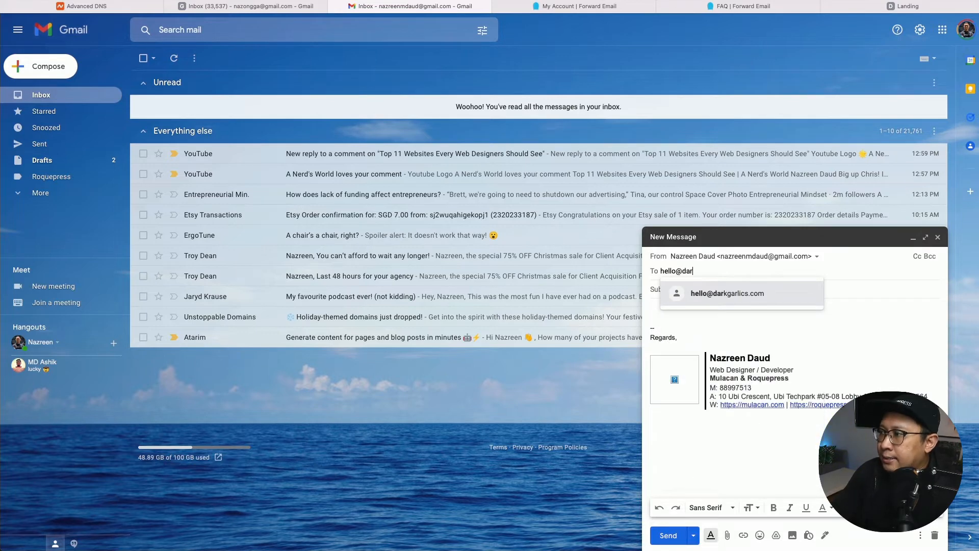
{"action": "key", "text": "Return"}
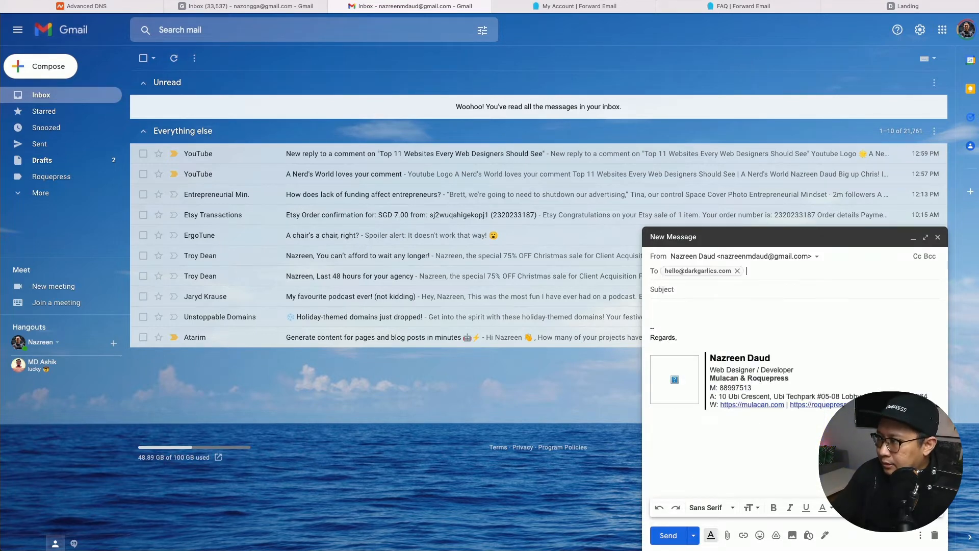
{"action": "left_click", "coordinate": [716, 289]}
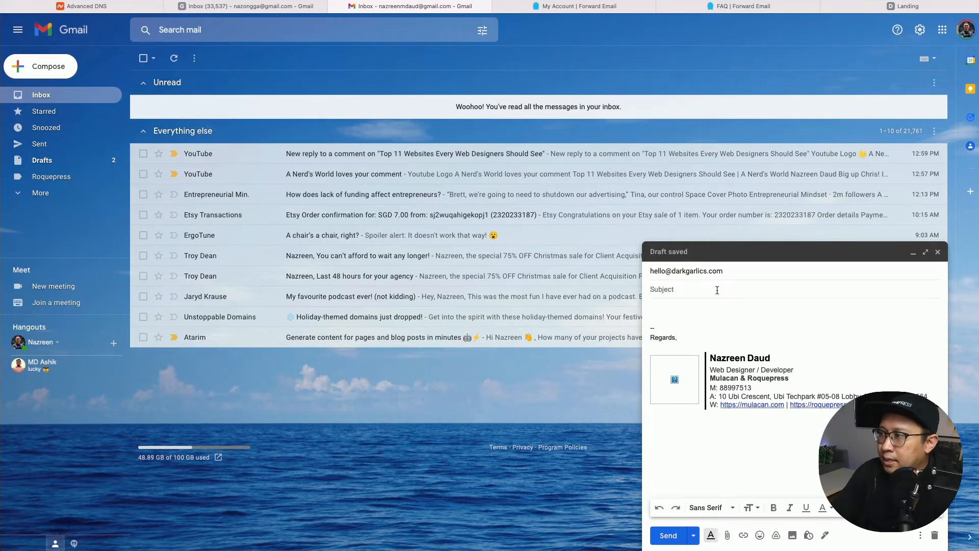
{"action": "type", "text": "This is a test"}
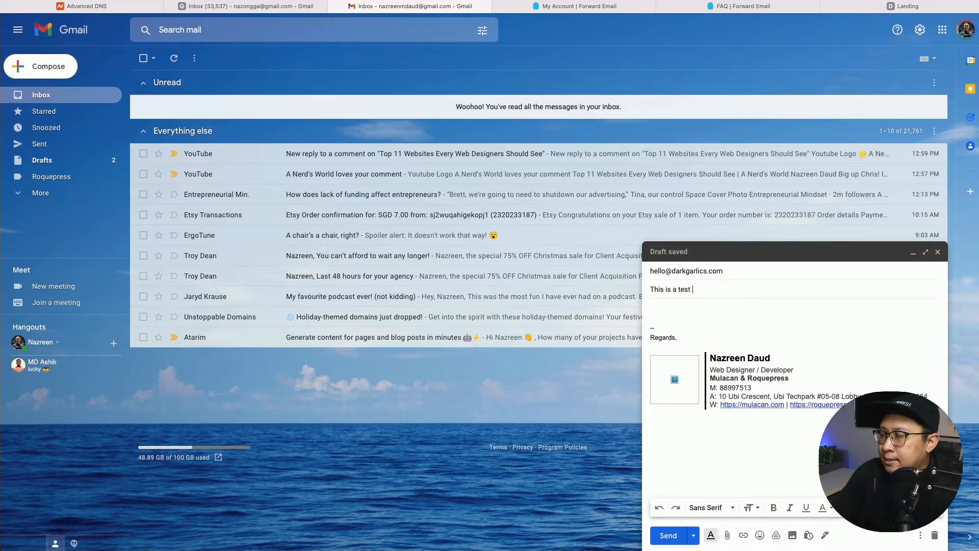
{"action": "type", "text": " email se"}
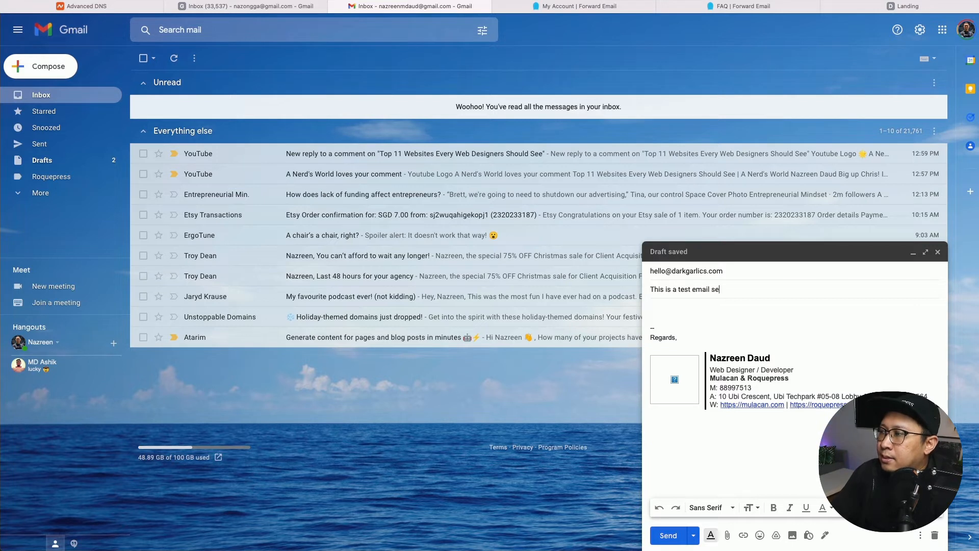
{"action": "type", "text": "nd to myself."}
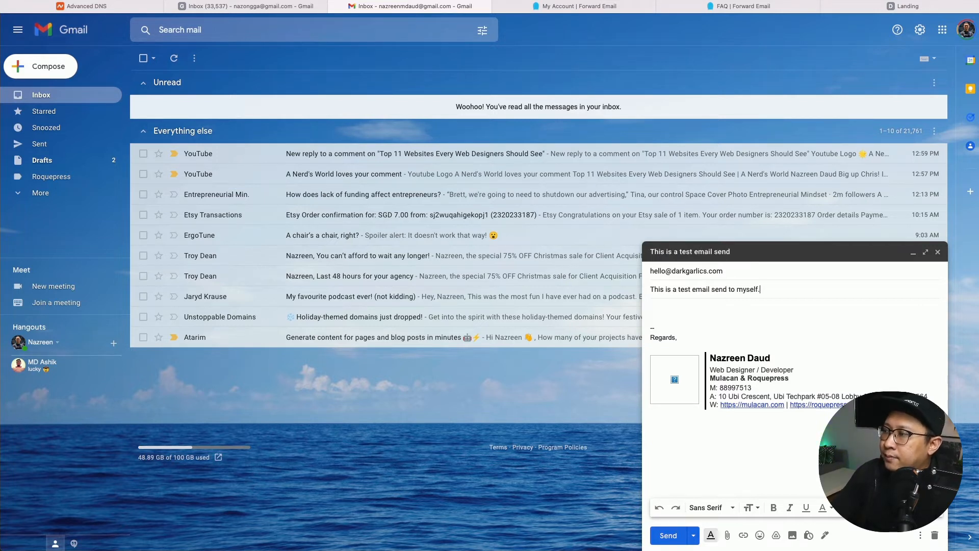
{"action": "key", "text": "Tab"}
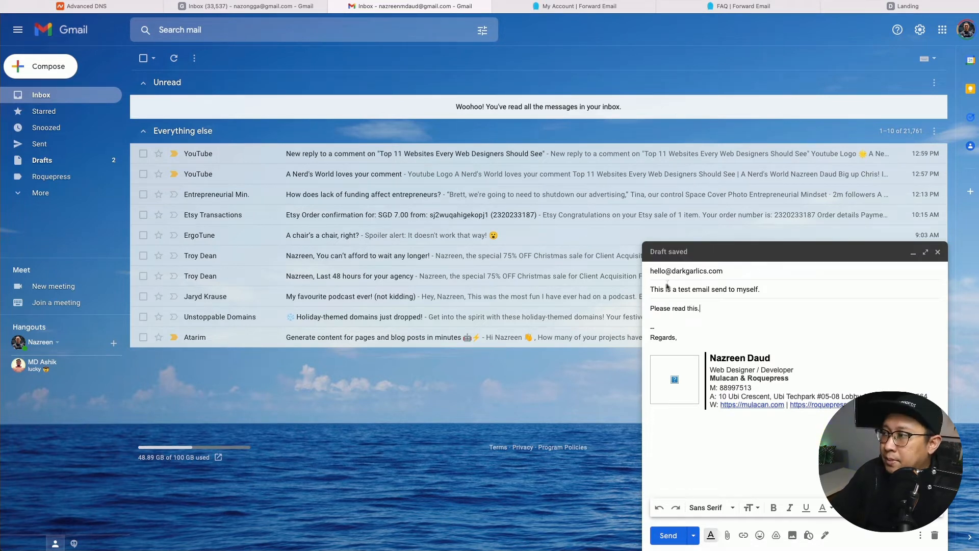
Add the second darkgarlics.com address as a recipient and send the test email.
{"action": "mouse_move", "coordinate": [700, 270]}
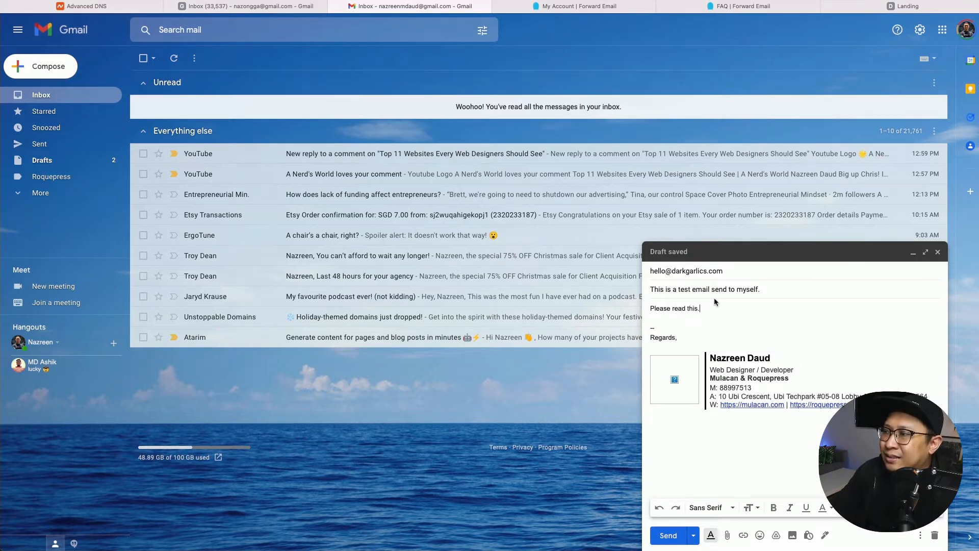
{"action": "left_click", "coordinate": [715, 301]}
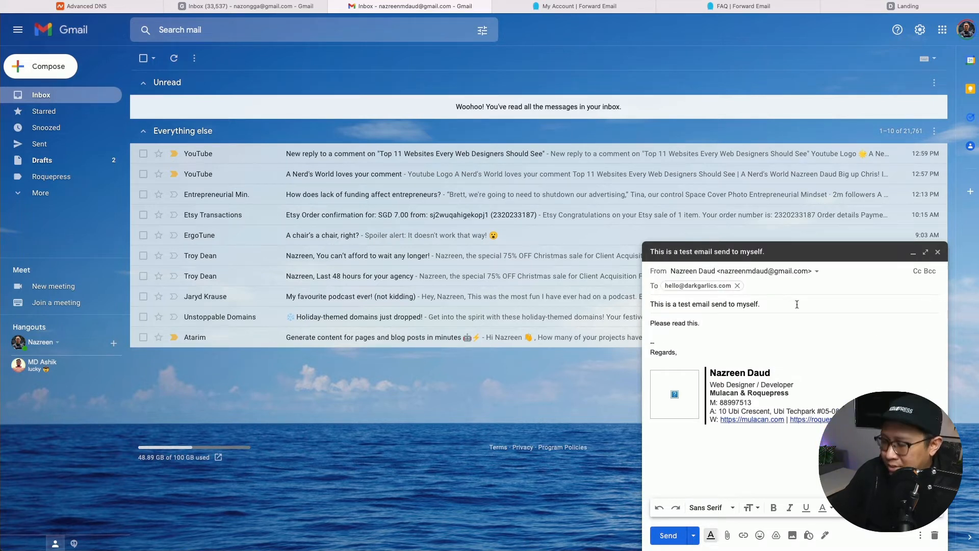
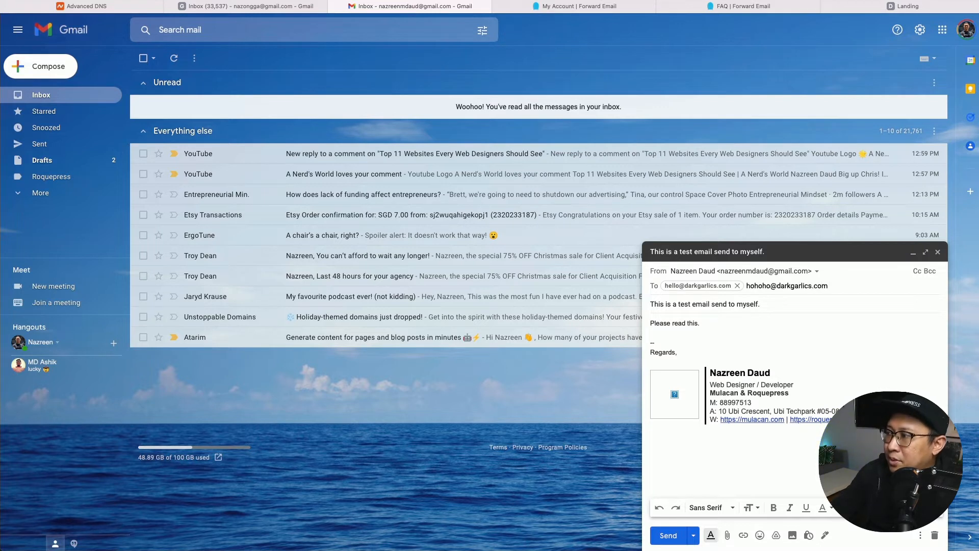
{"action": "left_click", "coordinate": [825, 304]}
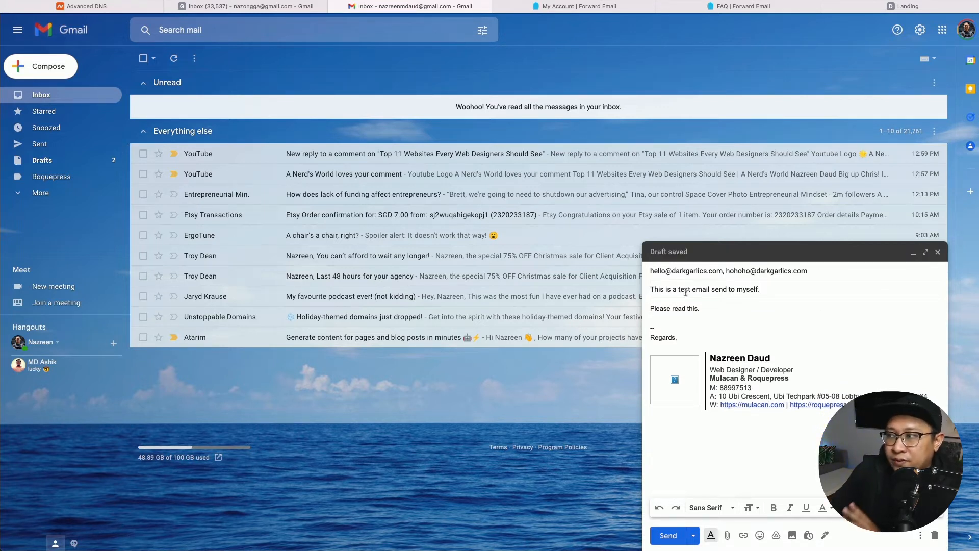
{"action": "left_click", "coordinate": [668, 535]}
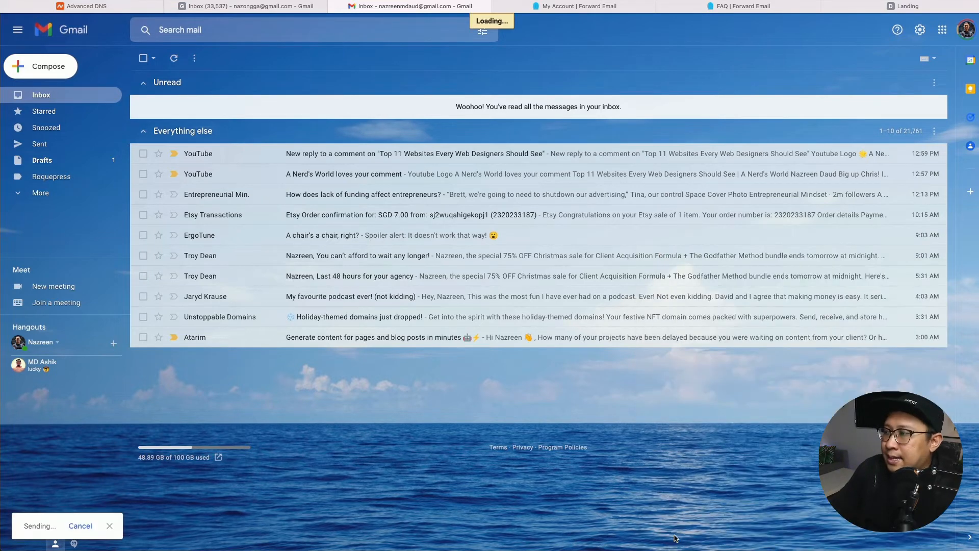
Reload the second Gmail inbox to fetch new mail, discarding the stray empty message.
{"action": "left_click", "coordinate": [262, 11]}
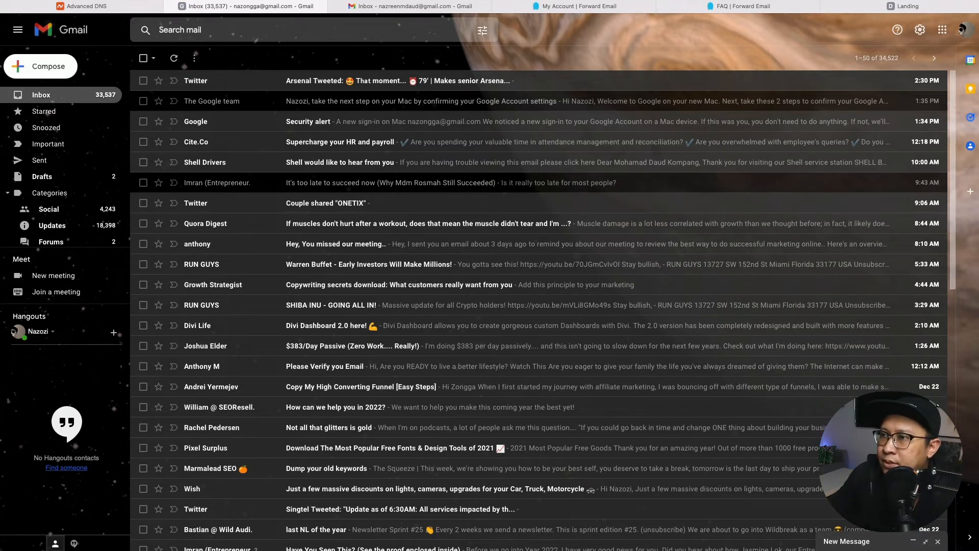
{"action": "key", "text": "super+r"}
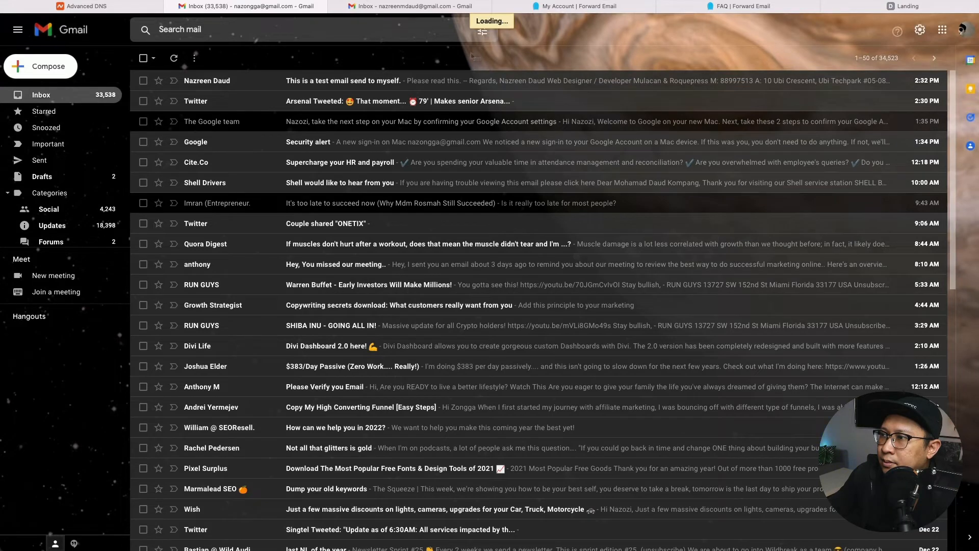
{"action": "key", "text": "c"}
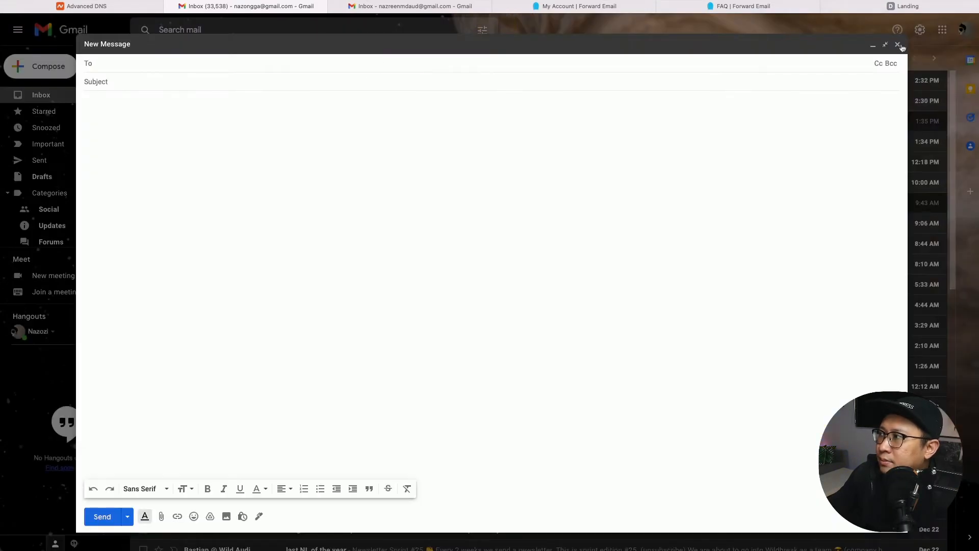
{"action": "left_click", "coordinate": [898, 46]}
Open the test email, check both recipient addresses in its details, then return to the inbox.
{"action": "left_click", "coordinate": [351, 81]}
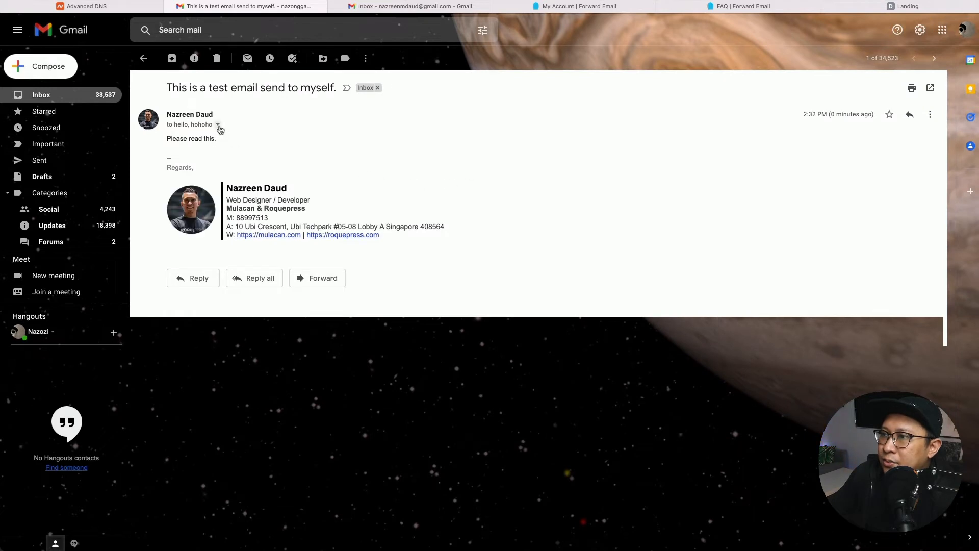
{"action": "left_click", "coordinate": [218, 125]}
{"action": "left_click_drag", "start_coordinate": [266, 153], "coordinate": [350, 166]}
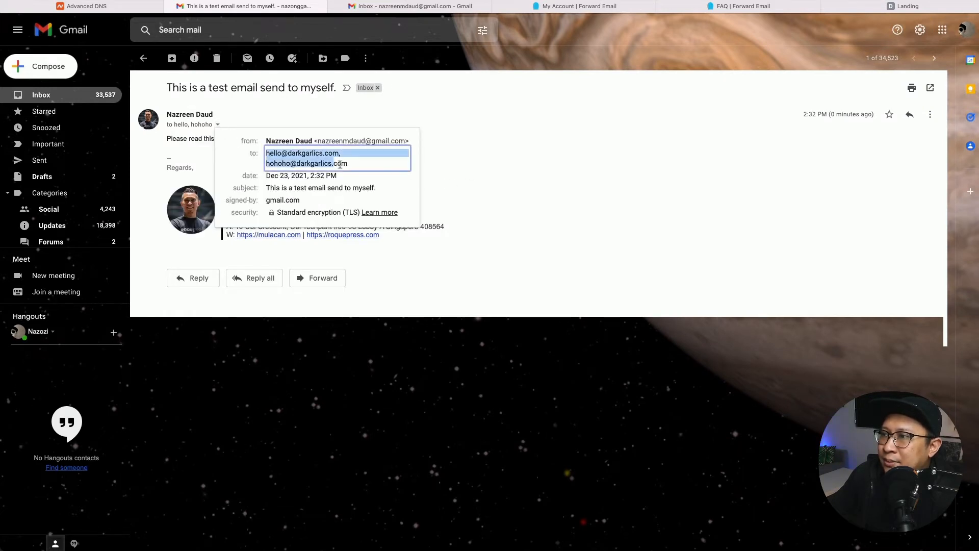
{"action": "left_click", "coordinate": [507, 188]}
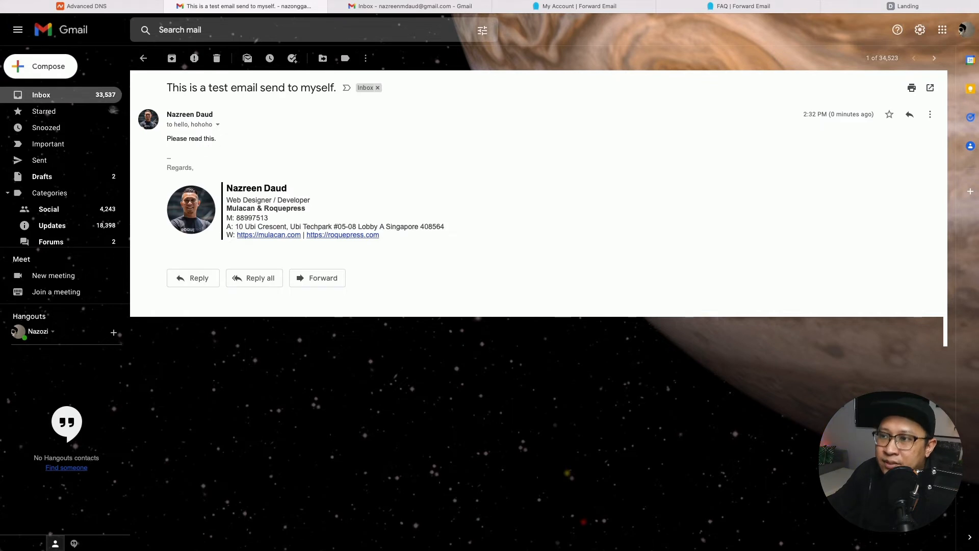
{"action": "left_click", "coordinate": [93, 102]}
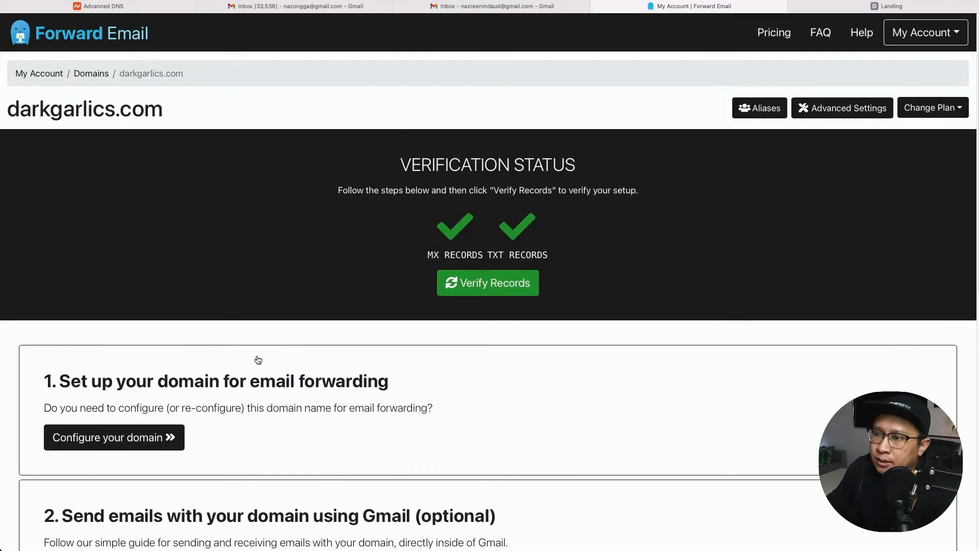
Scroll the Forward Email account page to the domain's MX and TXT Verification Status.
{"action": "scroll", "coordinate": [258, 360], "scroll_direction": "down", "scroll_amount": 3}
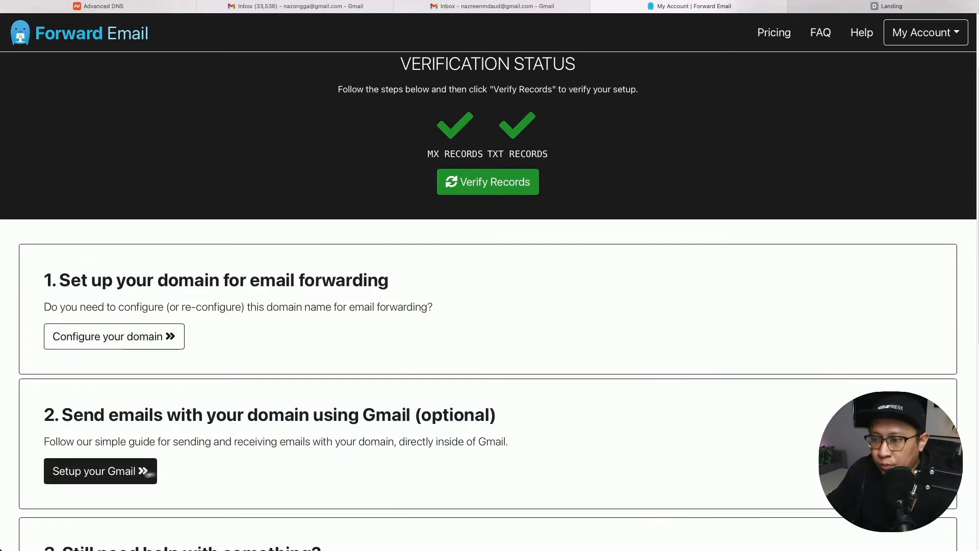
Open the 'Setup your Gmail' guide and follow its Two-Factor Authentication link in a new tab.
{"action": "left_click", "coordinate": [143, 473]}
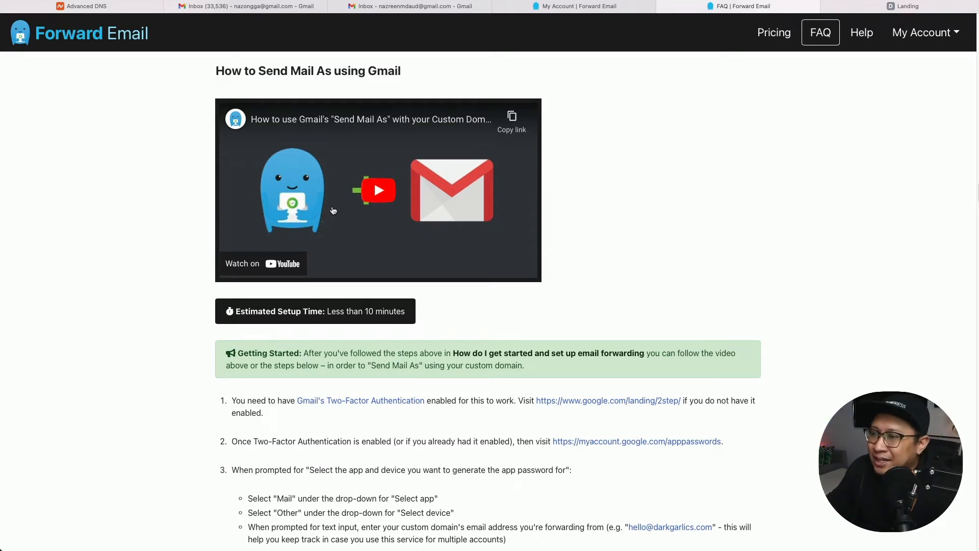
{"action": "scroll", "coordinate": [286, 306], "scroll_direction": "down", "scroll_amount": 3}
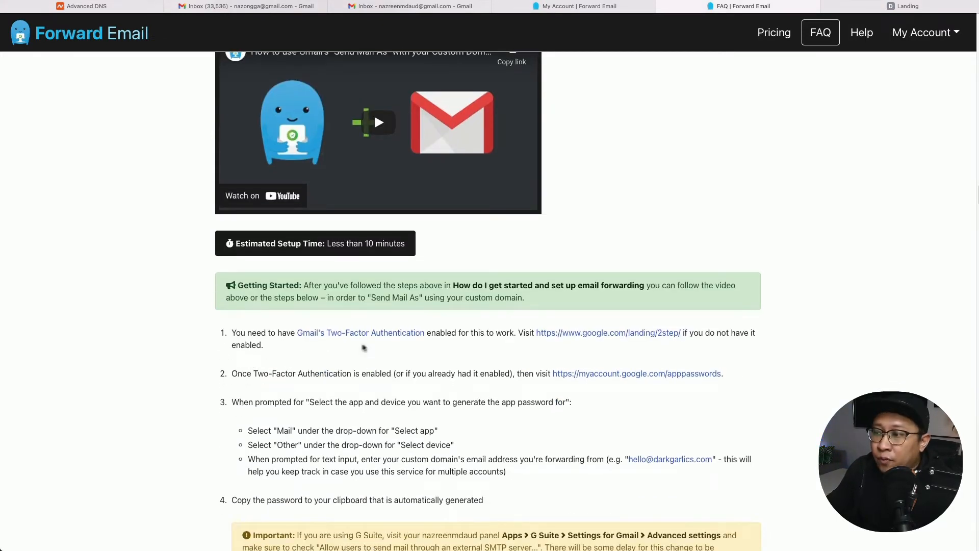
{"action": "left_click", "coordinate": [377, 339], "text": "super"}
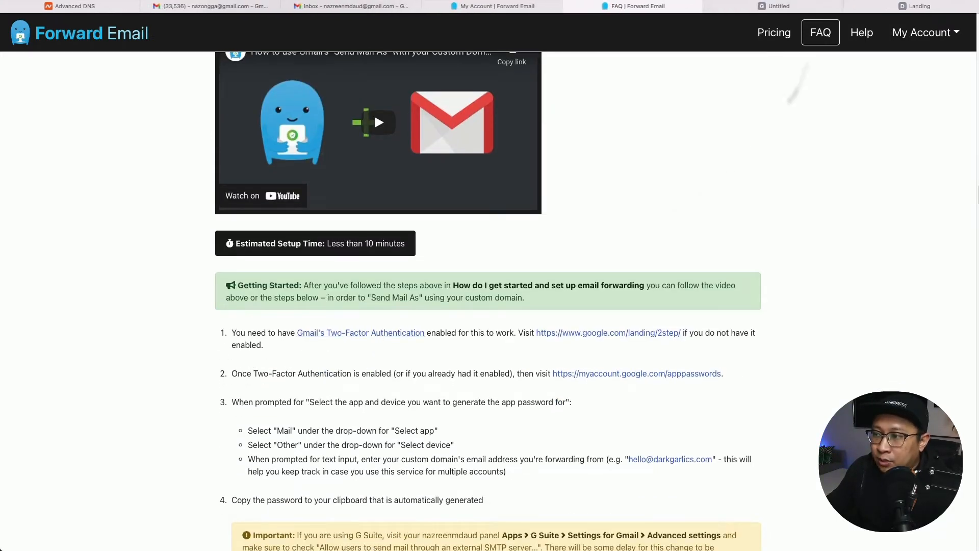
Sign in with the second Google account and confirm 2-Step Verification is ON.
{"action": "left_click", "coordinate": [779, 7]}
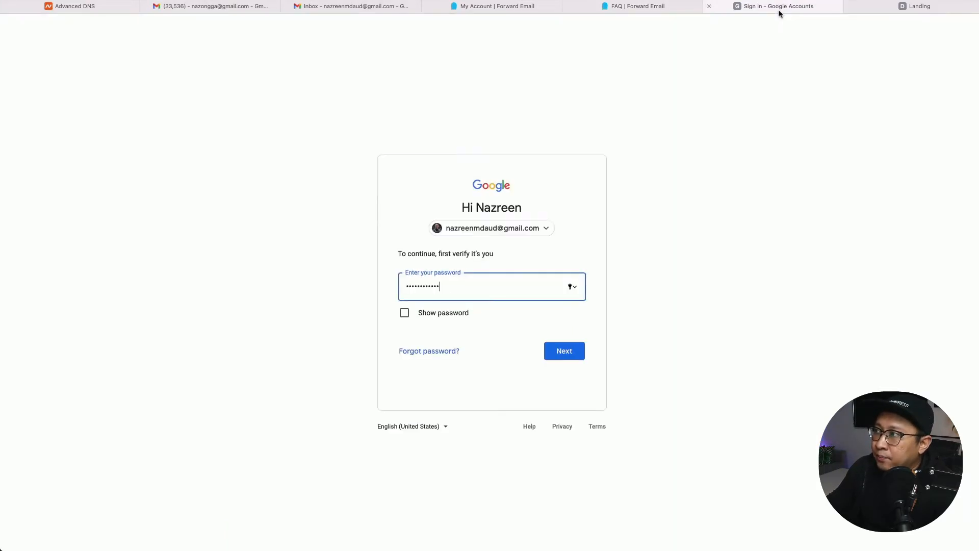
{"action": "left_click", "coordinate": [485, 228]}
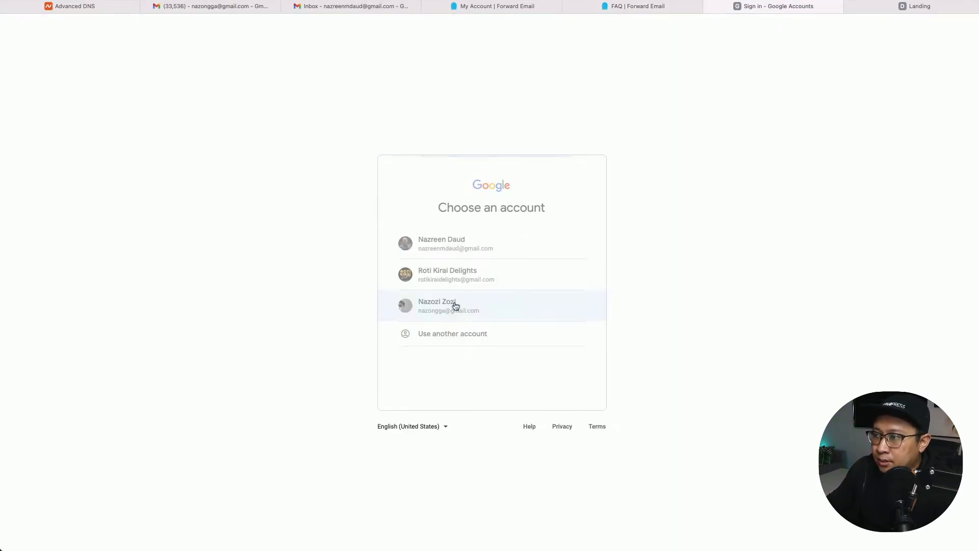
{"action": "left_click", "coordinate": [456, 306]}
{"action": "left_click", "coordinate": [561, 350]}
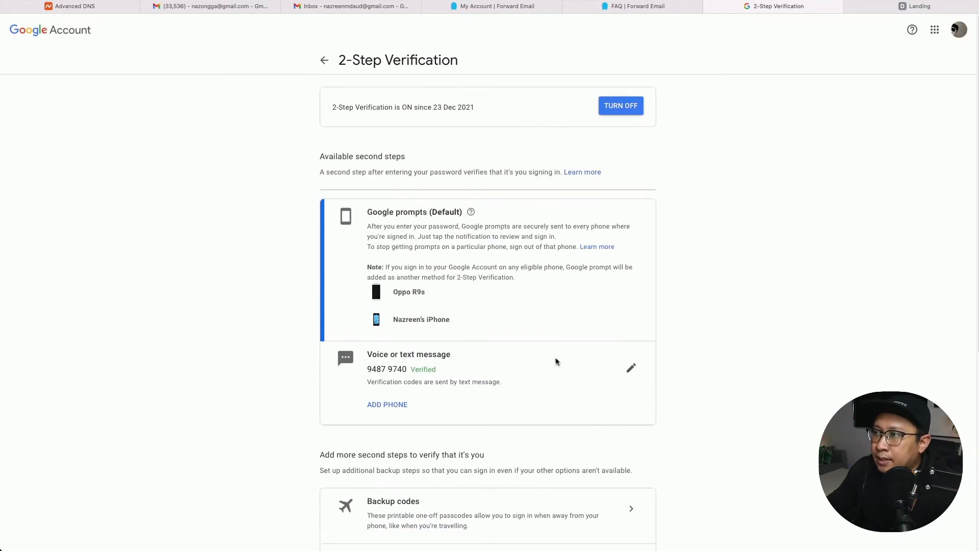
{"action": "left_click_drag", "start_coordinate": [337, 109], "coordinate": [463, 109]}
{"action": "left_click", "coordinate": [431, 109]}
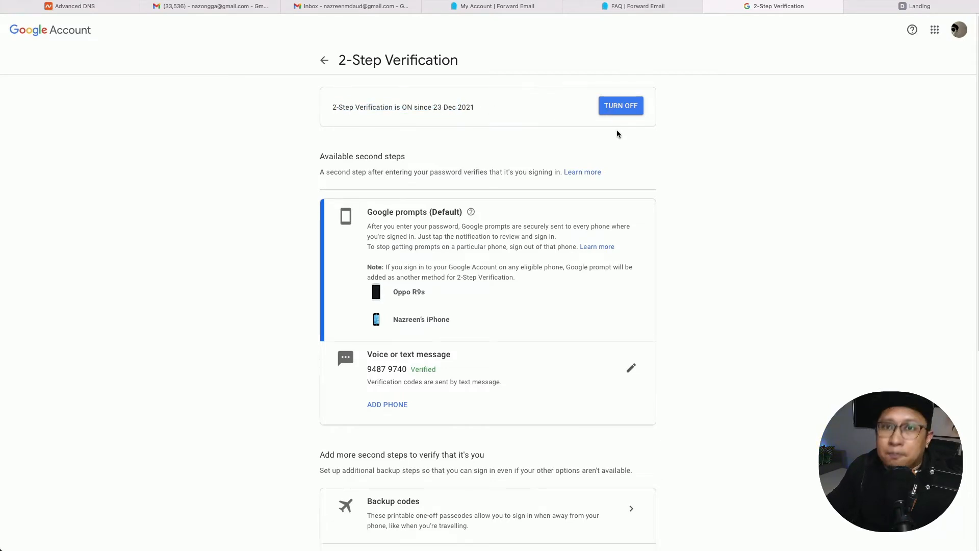
Close the 2-Step Verification page and open the guide's app passwords link.
{"action": "left_click", "coordinate": [754, 8]}
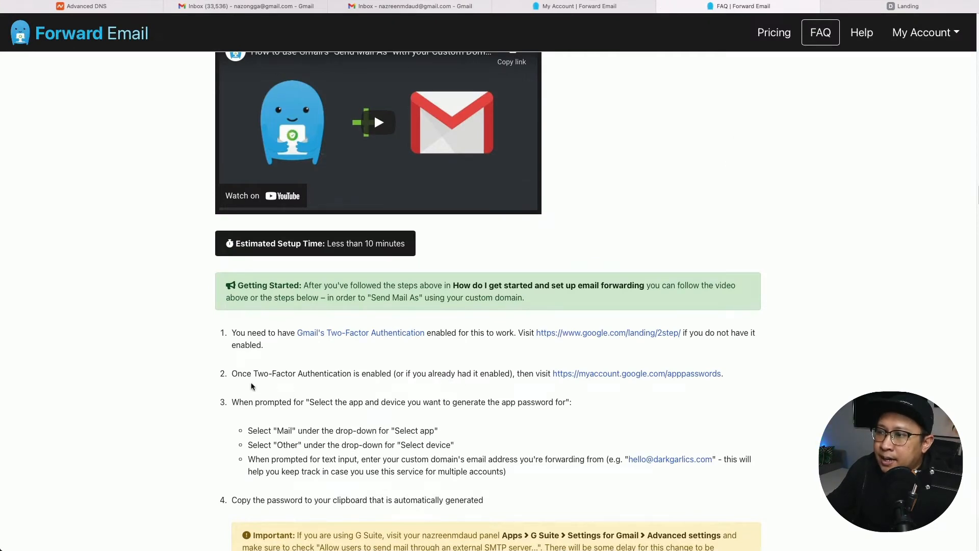
{"action": "left_click_drag", "start_coordinate": [244, 378], "coordinate": [371, 378]}
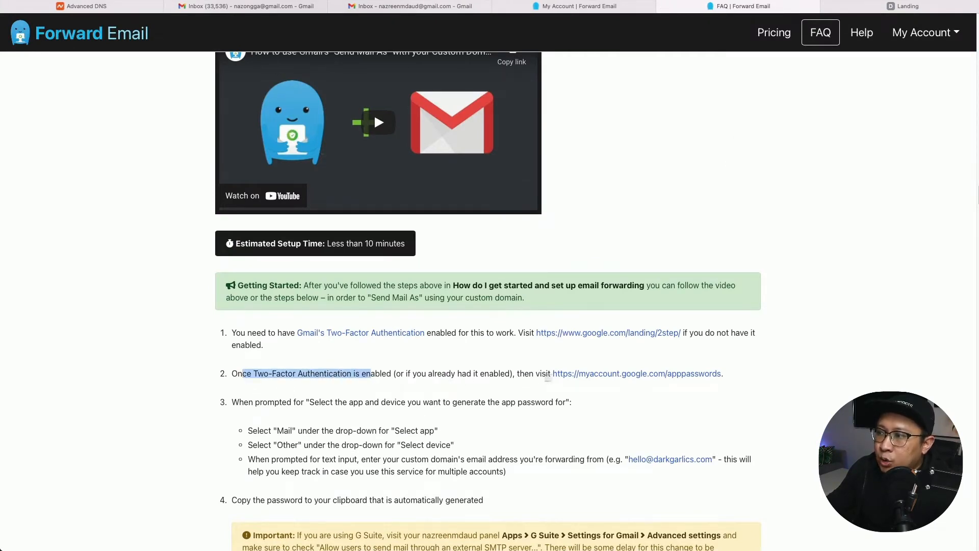
{"action": "left_click", "coordinate": [646, 376], "text": "super"}
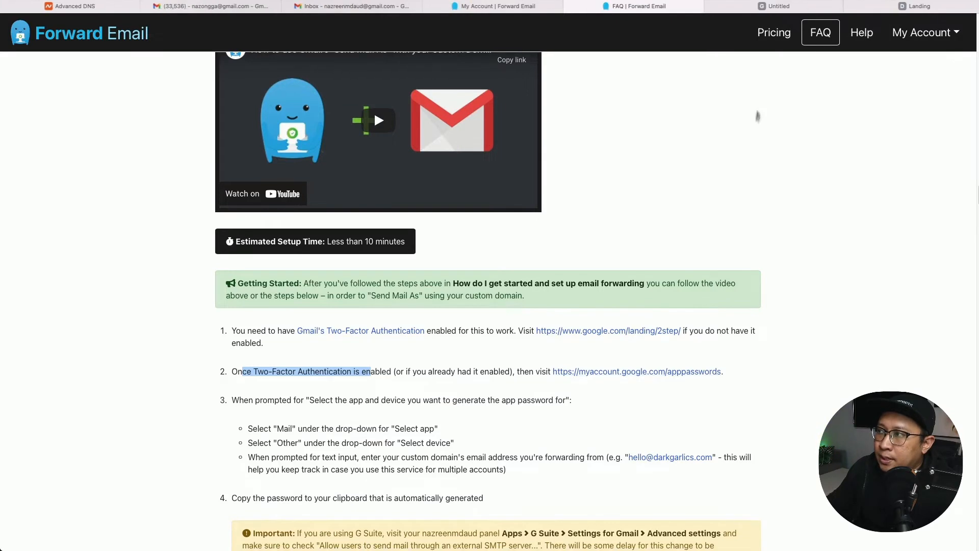
Sign in with the second account and revoke the existing app password for the domain address.
{"action": "left_click", "coordinate": [762, 6]}
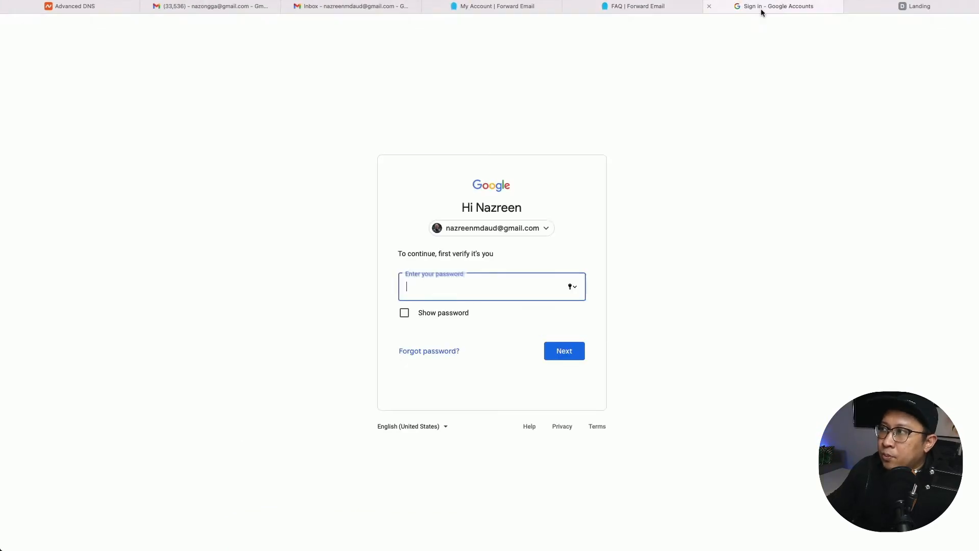
{"action": "left_click", "coordinate": [501, 235]}
{"action": "left_click", "coordinate": [479, 304]}
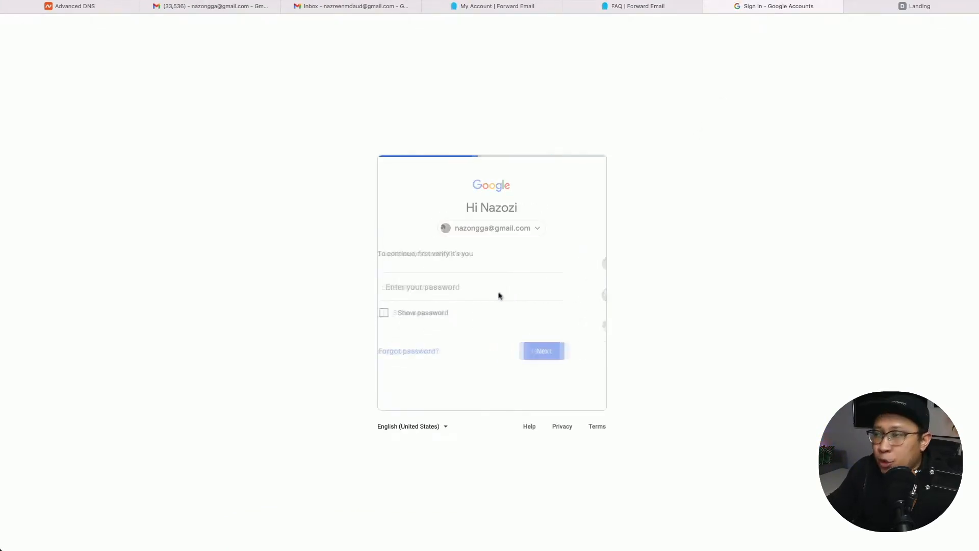
{"action": "left_click", "coordinate": [561, 351]}
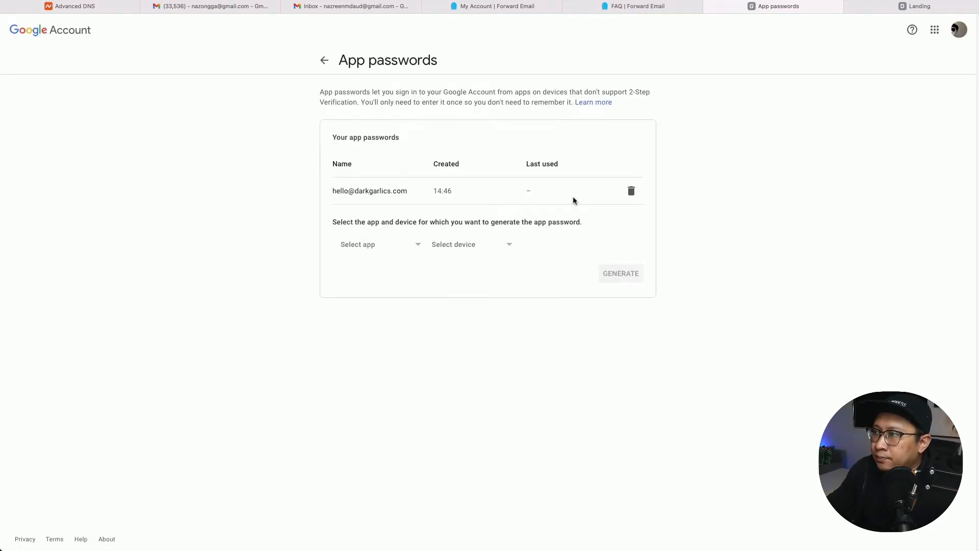
{"action": "left_click", "coordinate": [635, 194]}
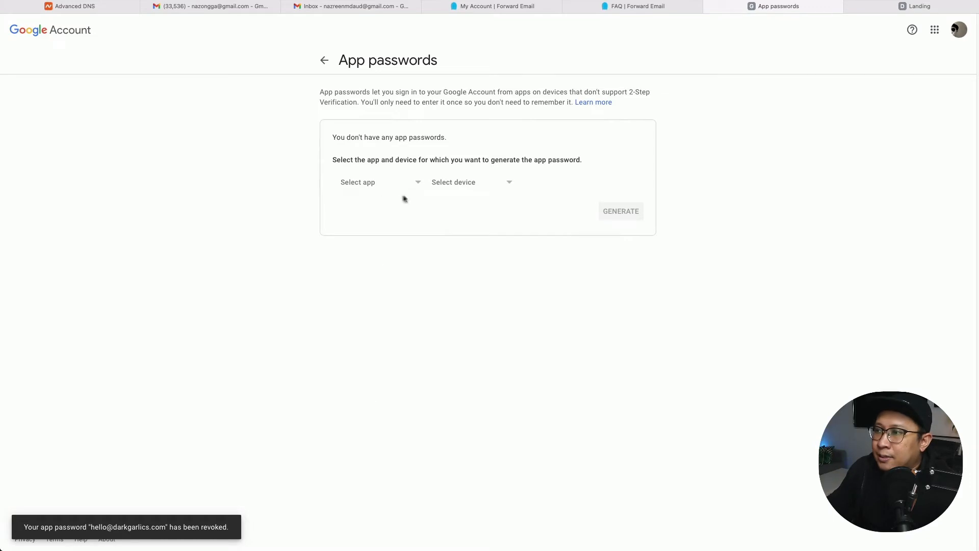
Scroll the Forward Email guide to step 2 and clear its highlight.
{"action": "left_click", "coordinate": [647, 10]}
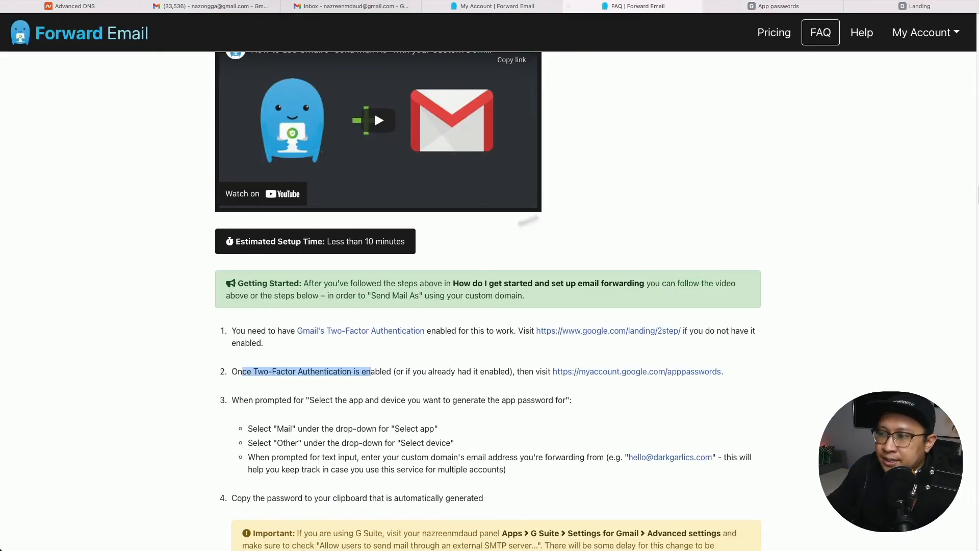
{"action": "scroll", "coordinate": [285, 430], "scroll_direction": "down", "scroll_amount": 1}
{"action": "scroll", "coordinate": [285, 430], "scroll_direction": "down", "scroll_amount": 1}
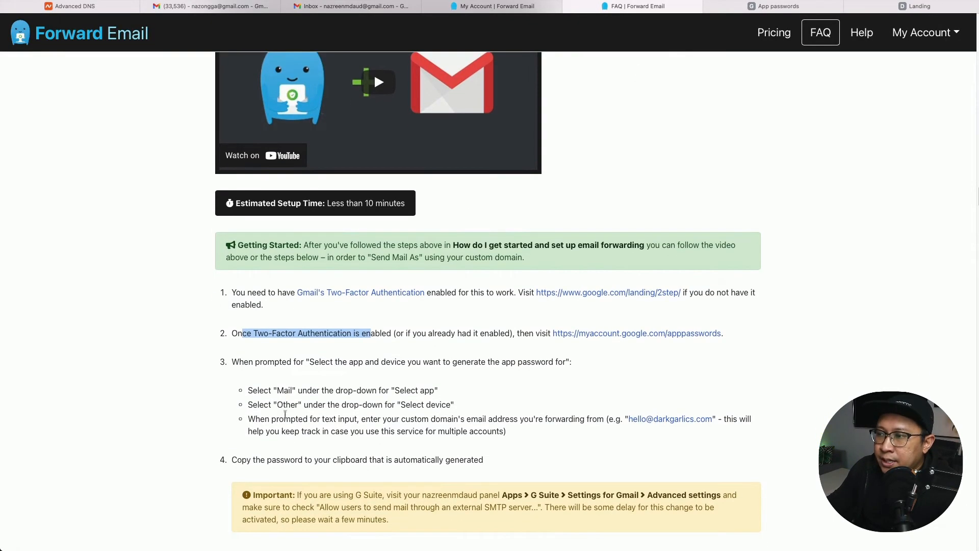
{"action": "left_click", "coordinate": [310, 373]}
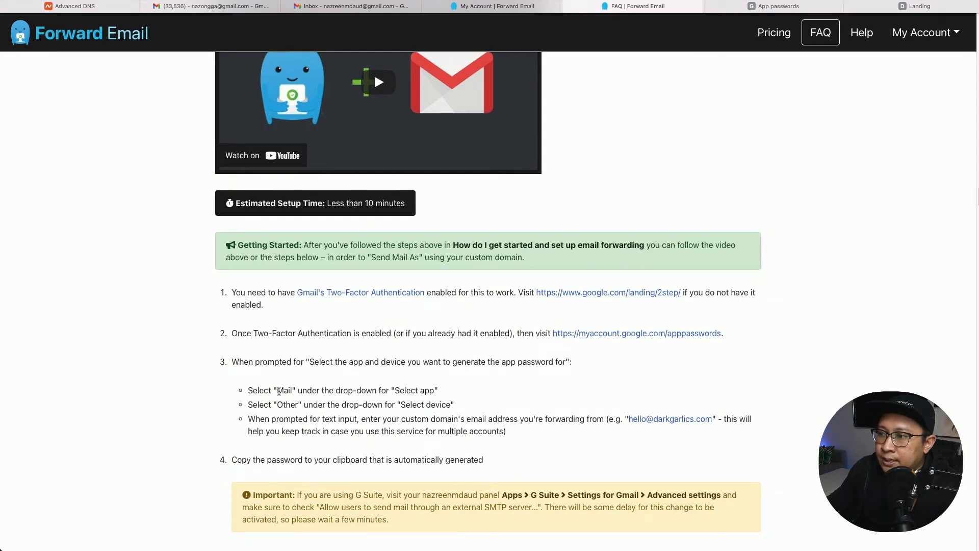
Choose Mail as the app and Other (Custom name) as the device for the new app password.
{"action": "left_click", "coordinate": [758, 7]}
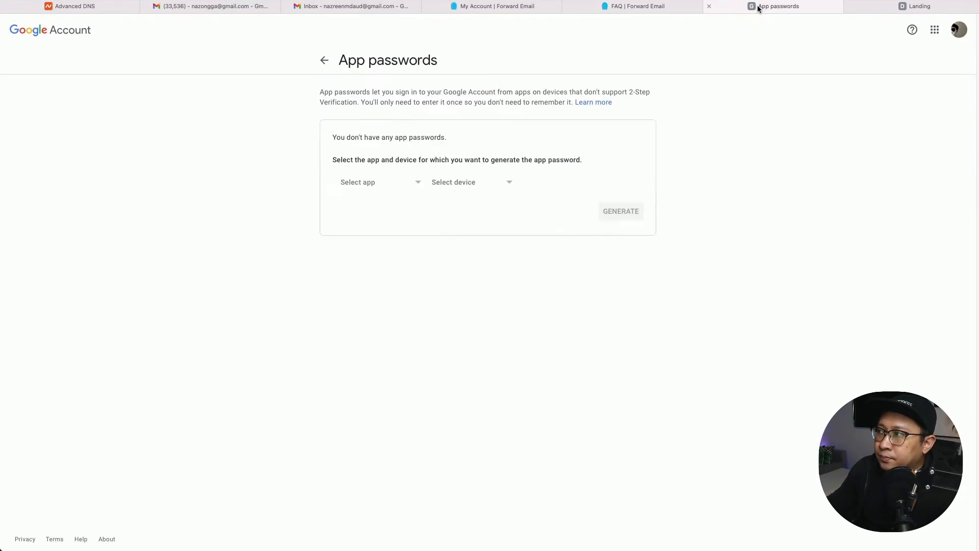
{"action": "left_click", "coordinate": [381, 187]}
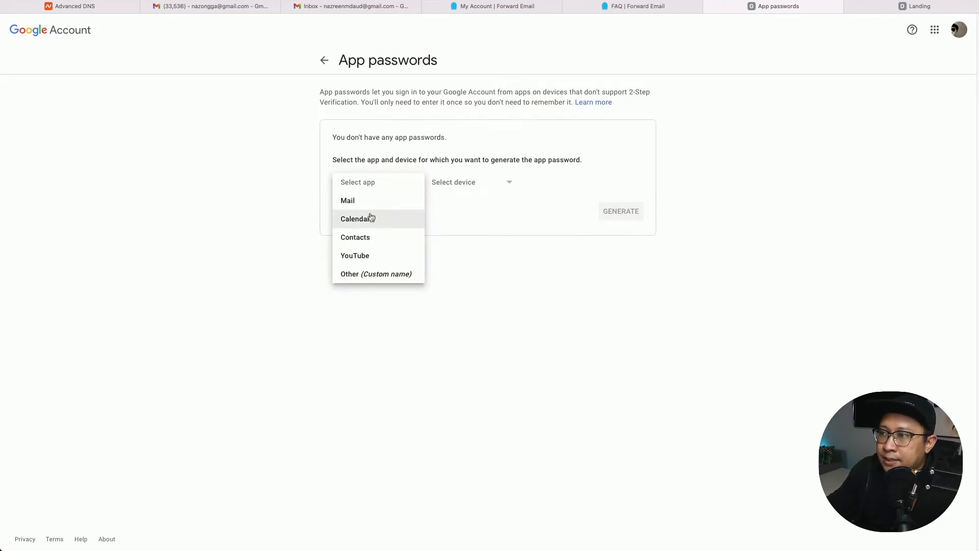
{"action": "left_click", "coordinate": [371, 206]}
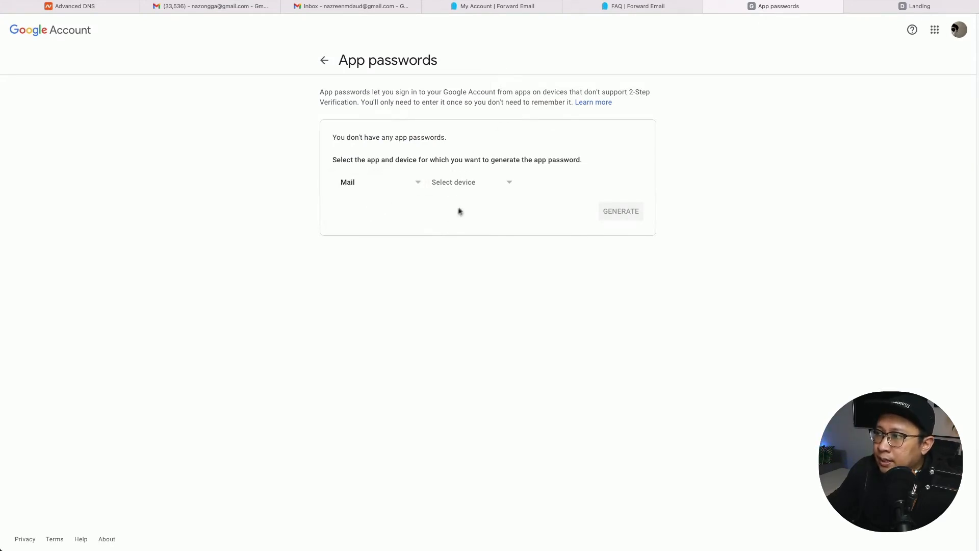
{"action": "left_click", "coordinate": [465, 185]}
{"action": "left_click", "coordinate": [636, 7]}
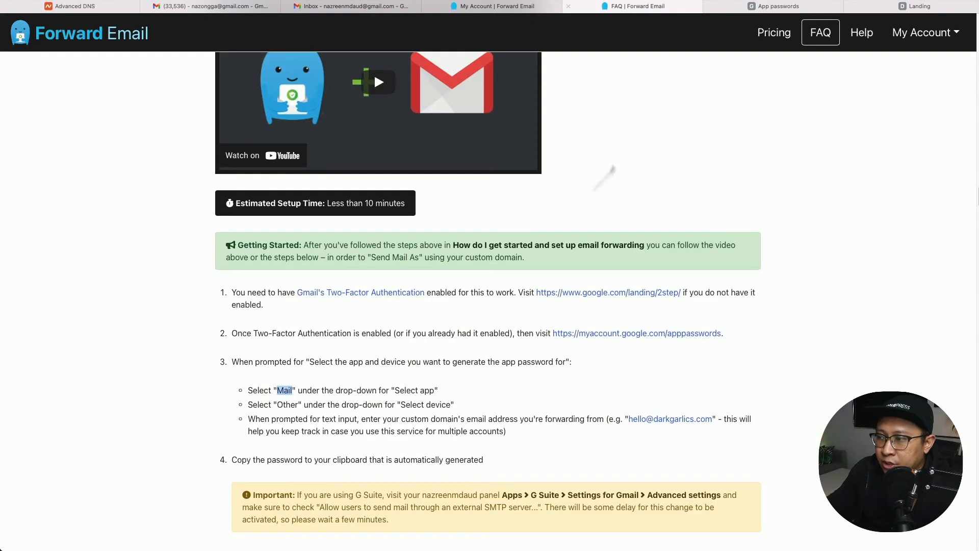
{"action": "double_click", "coordinate": [291, 406]}
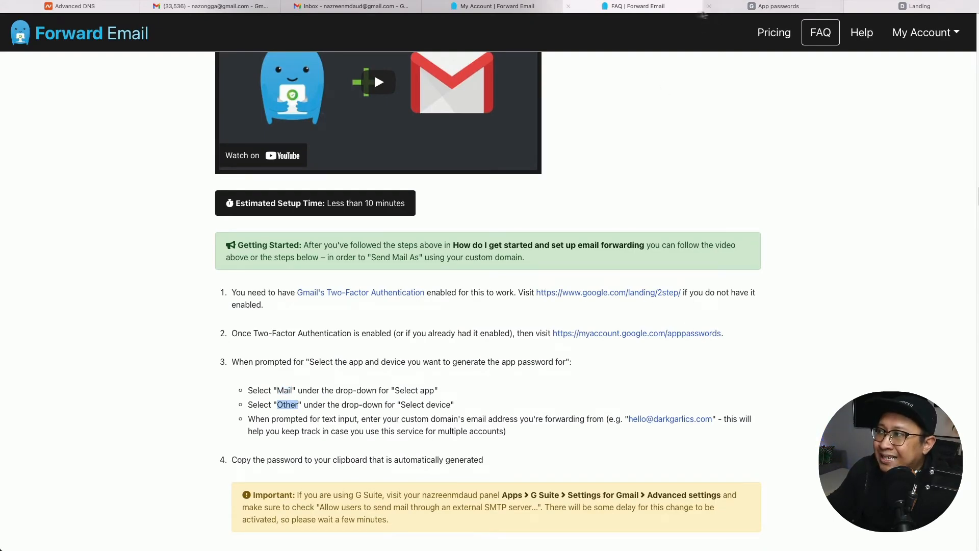
{"action": "left_click", "coordinate": [779, 6]}
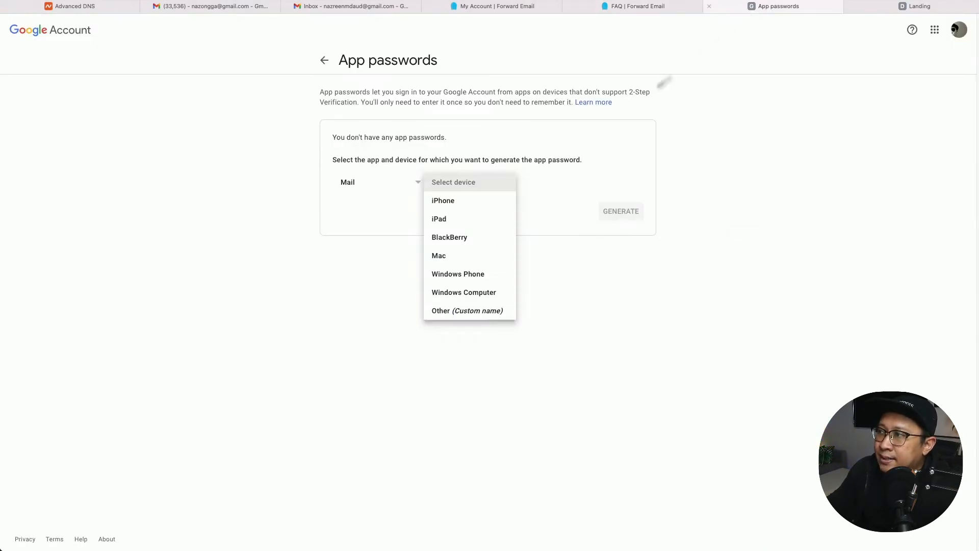
{"action": "left_click", "coordinate": [455, 311]}
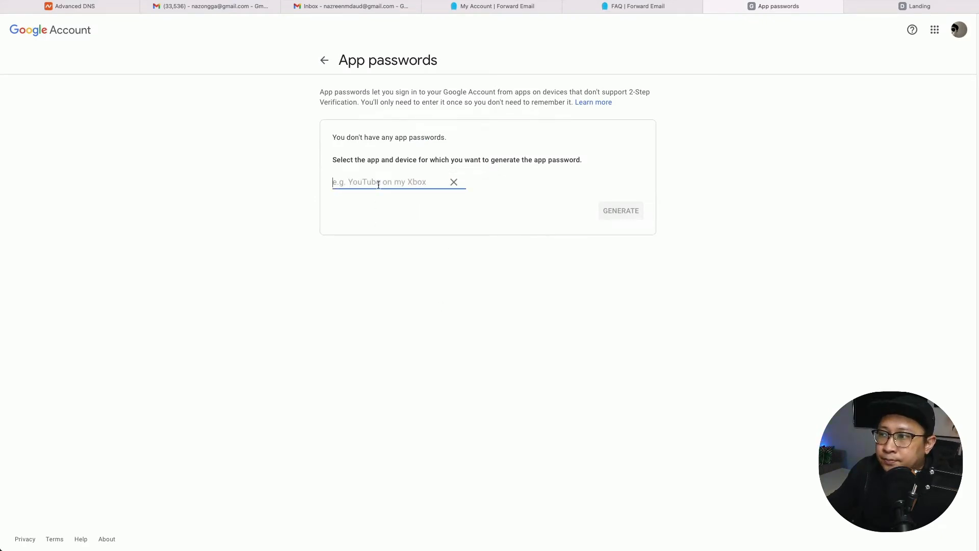
Enter the custom-domain e-mail address as the custom device name.
{"action": "left_click", "coordinate": [612, 7]}
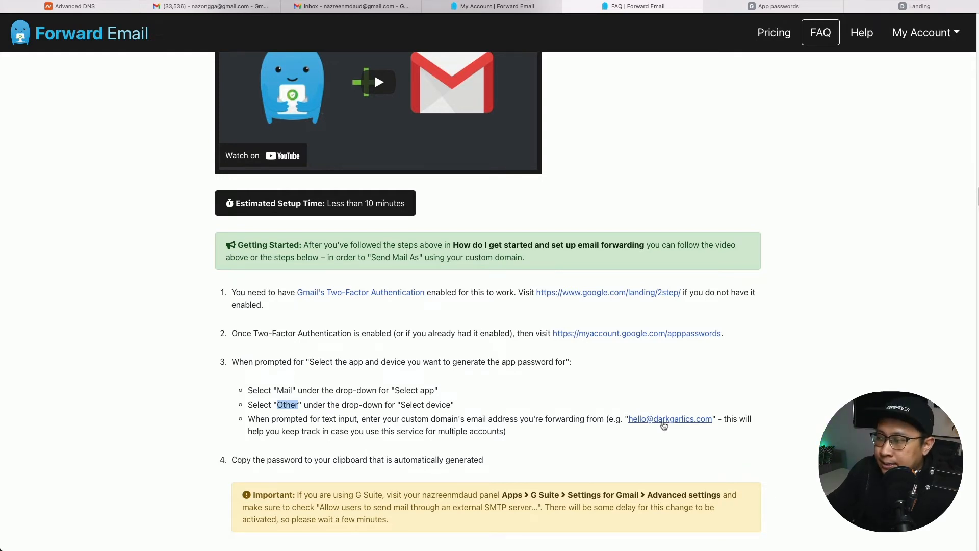
{"action": "right_click", "coordinate": [664, 424]}
{"action": "left_click", "coordinate": [677, 429]}
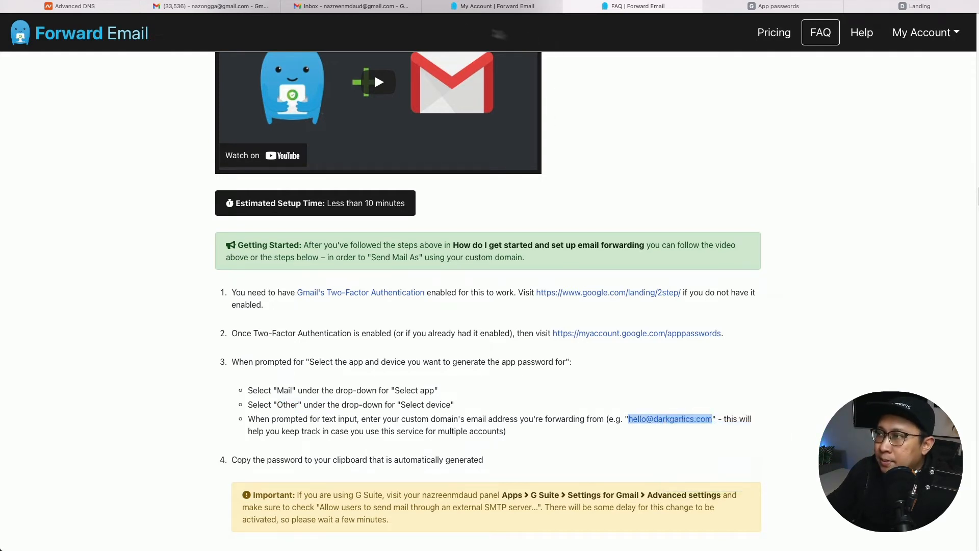
{"action": "left_click", "coordinate": [766, 7]}
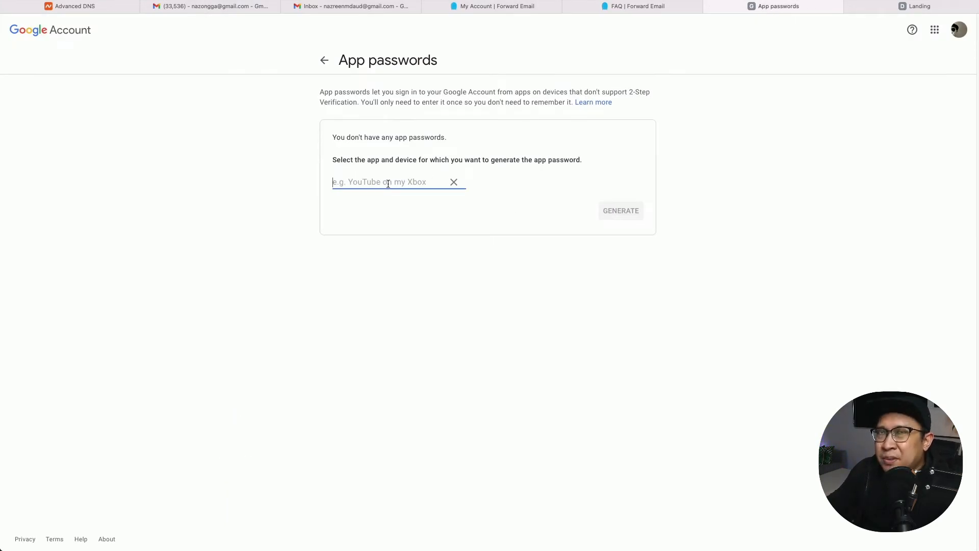
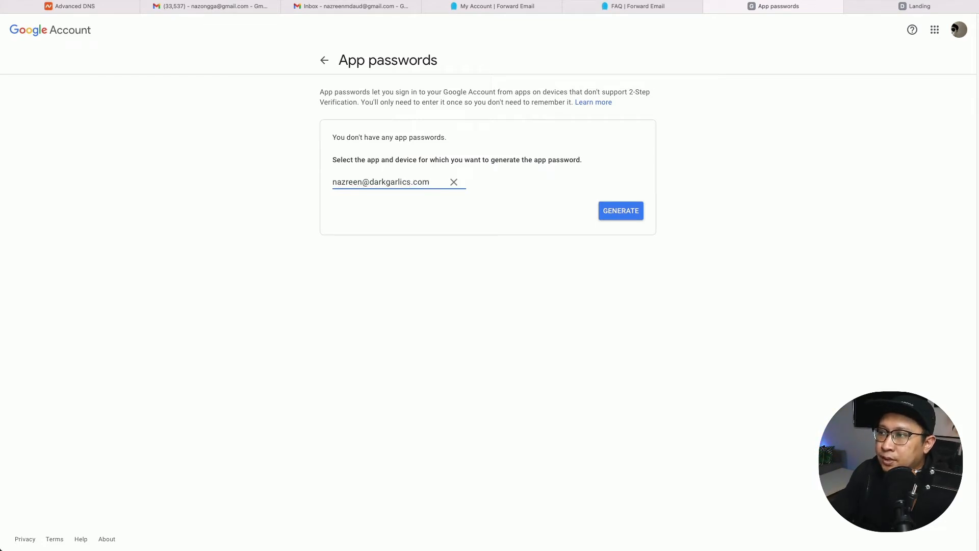
Generate the app password, paste a copy into Gmail's search box, and finish with DONE.
{"action": "left_click", "coordinate": [621, 210]}
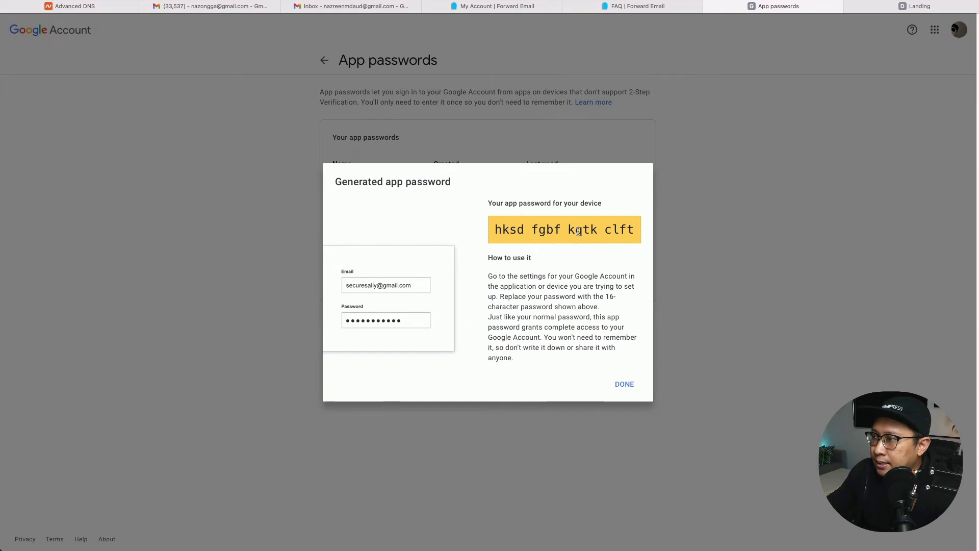
{"action": "triple_click", "coordinate": [579, 231]}
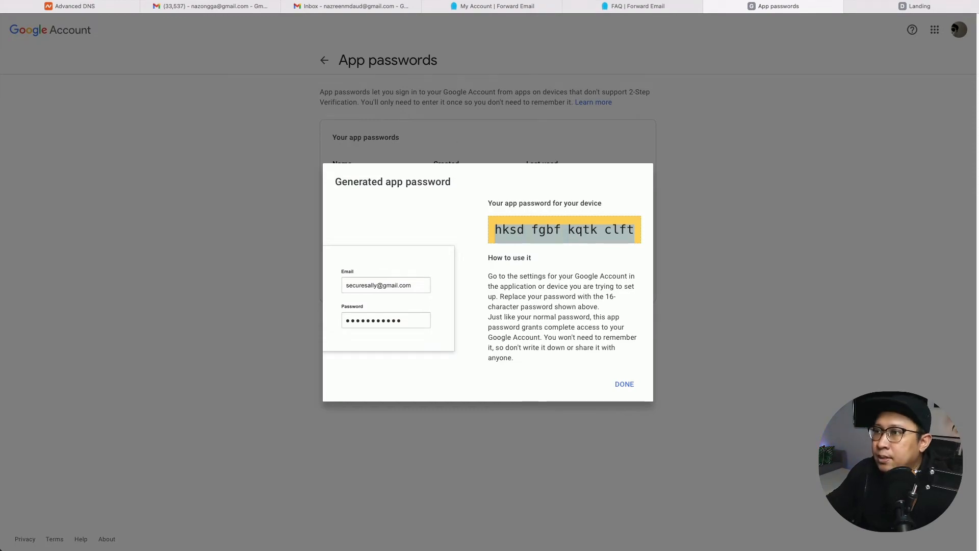
{"action": "left_click", "coordinate": [197, 11]}
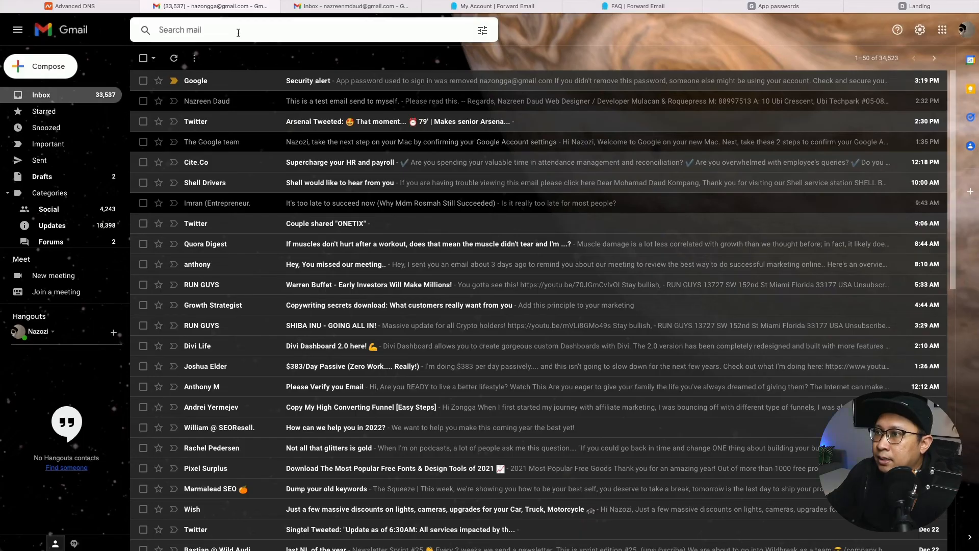
{"action": "key", "text": "super+v"}
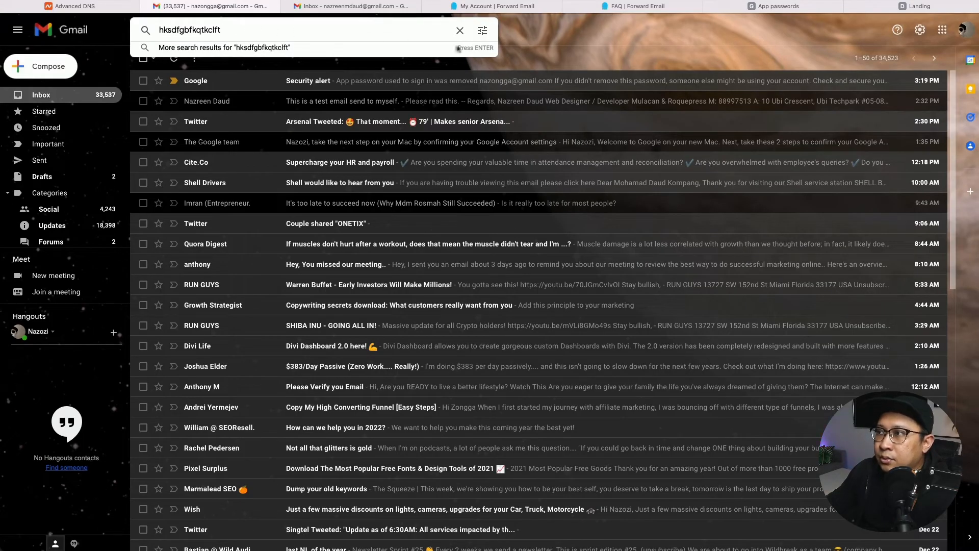
{"action": "left_click", "coordinate": [562, 39]}
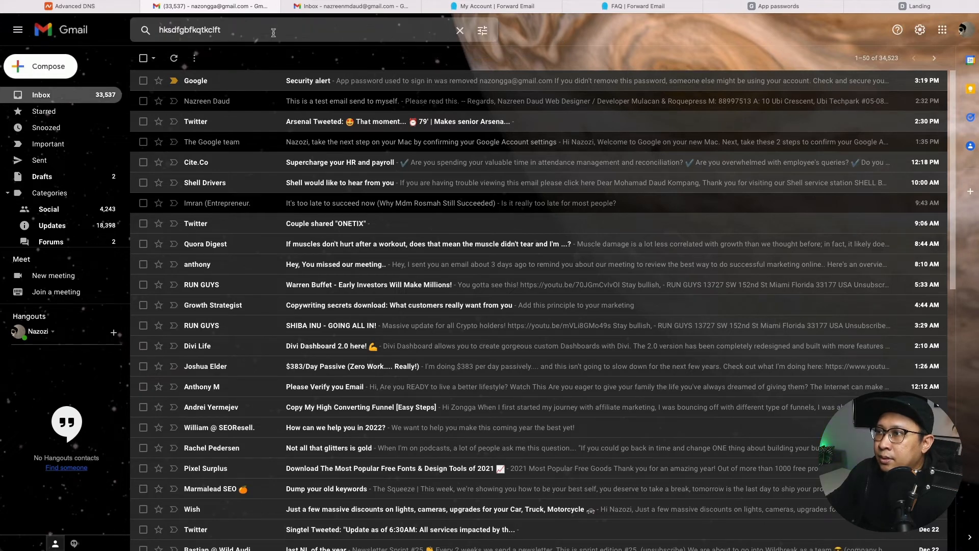
{"action": "left_click", "coordinate": [780, 6]}
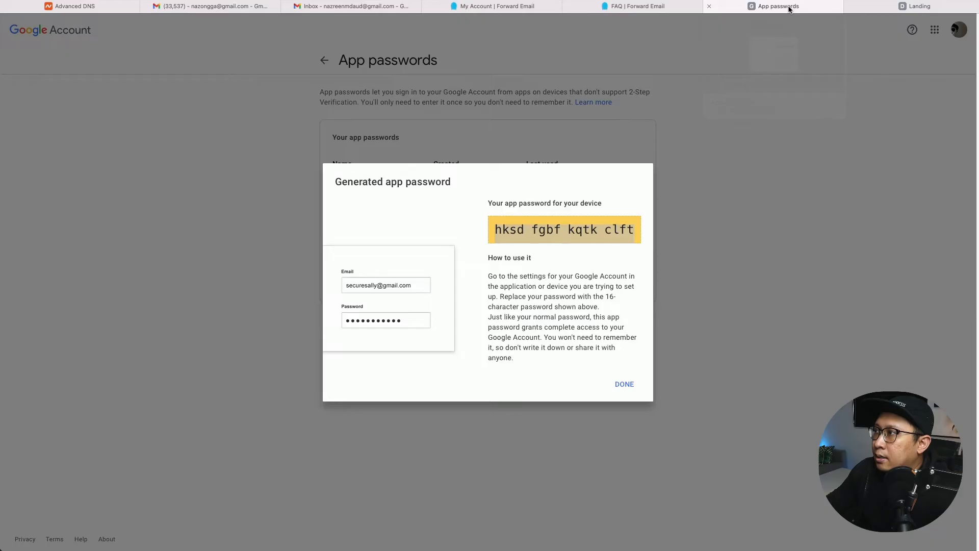
{"action": "left_click", "coordinate": [616, 383]}
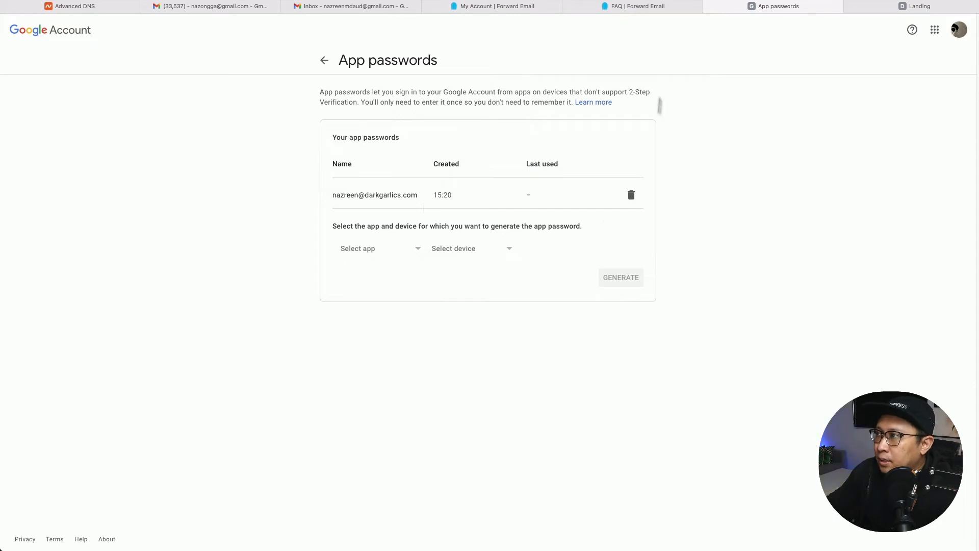
Read the Forward Email FAQ's Gmail 'Send mail as' steps 4–10, then return to the Gmail inbox.
{"action": "left_click", "coordinate": [645, 10]}
{"action": "scroll", "coordinate": [374, 73], "scroll_direction": "down", "scroll_amount": 3}
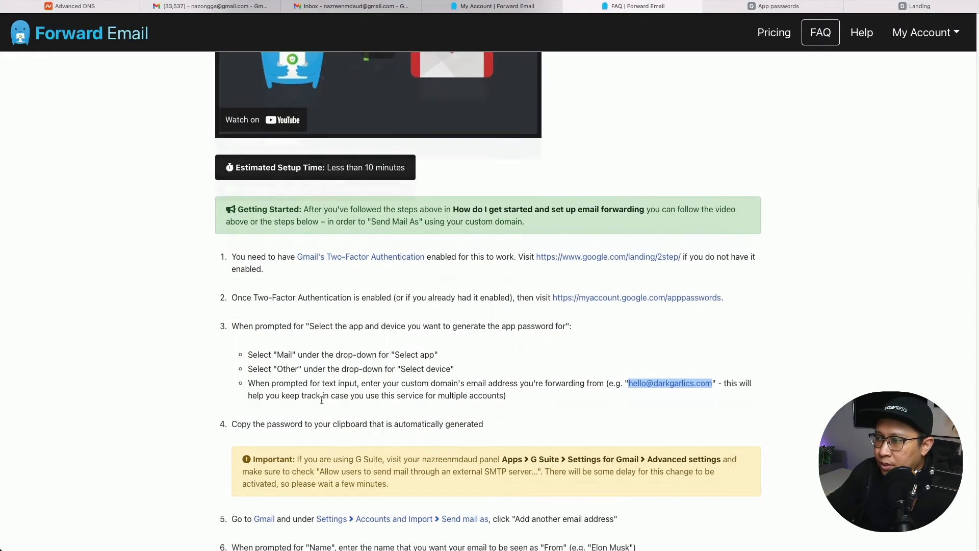
{"action": "double_click", "coordinate": [277, 373]}
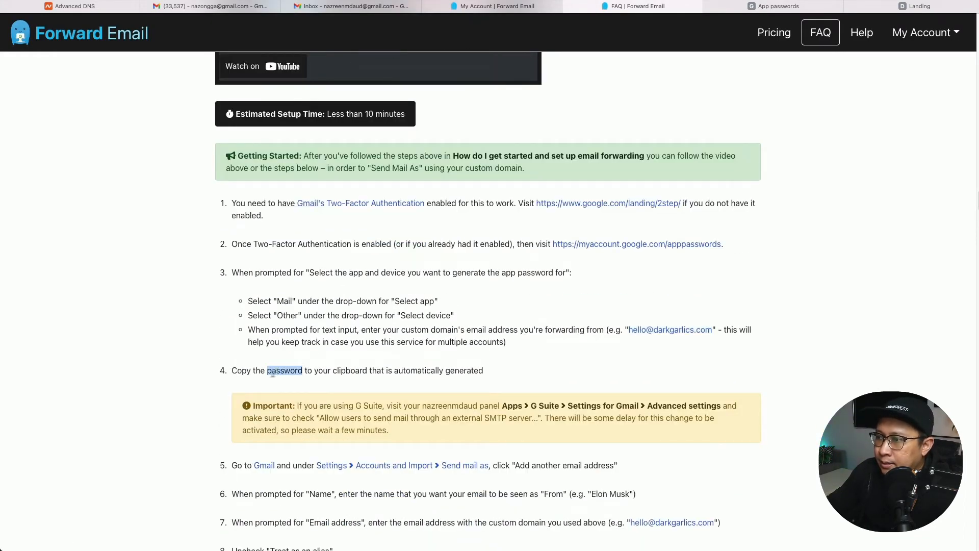
{"action": "left_click_drag", "start_coordinate": [248, 374], "coordinate": [453, 381]}
{"action": "scroll", "coordinate": [110, 378], "scroll_direction": "down", "scroll_amount": 1}
{"action": "scroll", "coordinate": [215, 372], "scroll_direction": "down", "scroll_amount": 4}
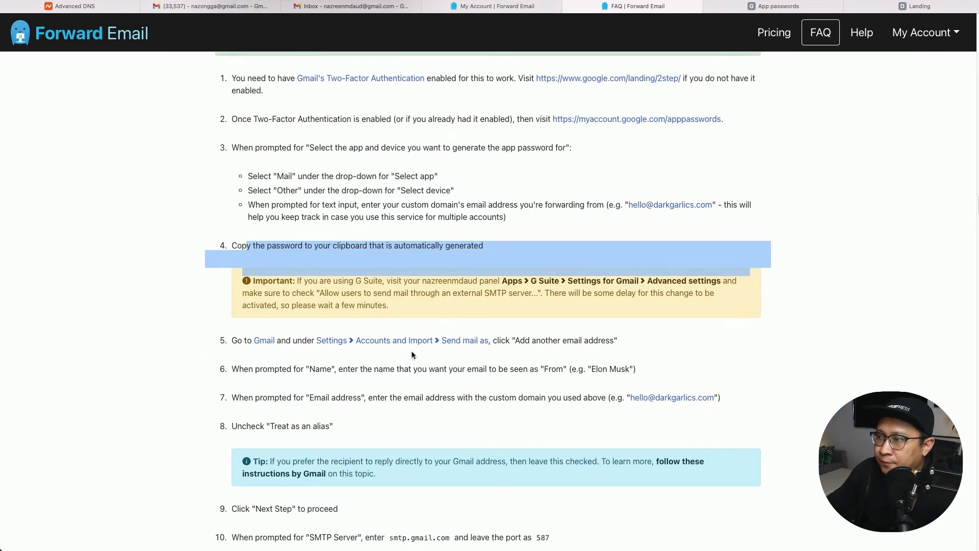
{"action": "left_click", "coordinate": [343, 360]}
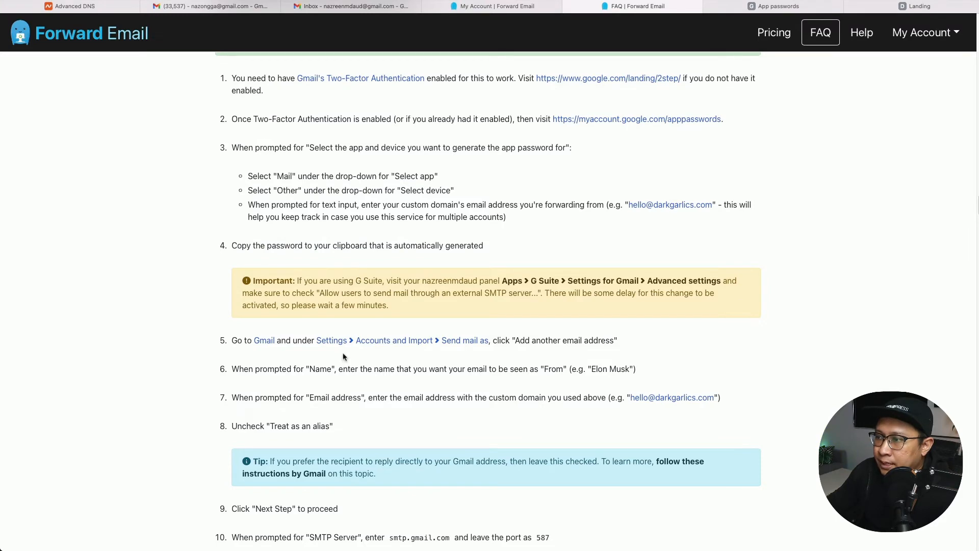
{"action": "left_click", "coordinate": [203, 7]}
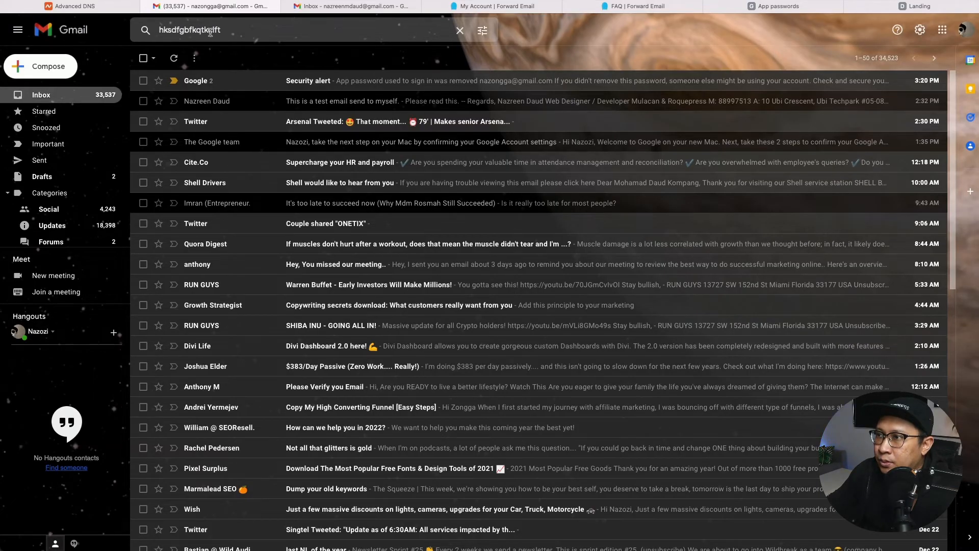
Glance at the Namecheap DNS records and the Dark Garlics landing page, then open Gmail's quick settings.
{"action": "double_click", "coordinate": [202, 32]}
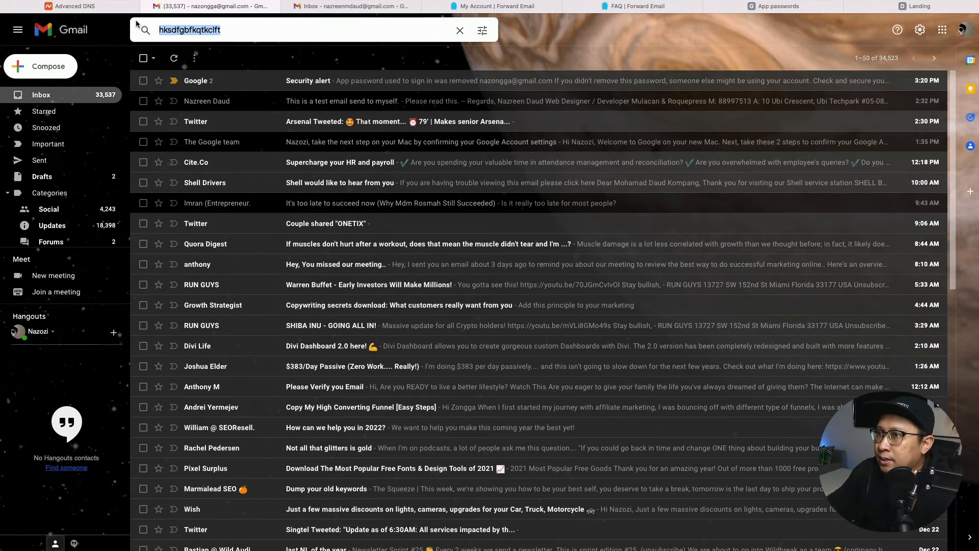
{"action": "left_click", "coordinate": [99, 8]}
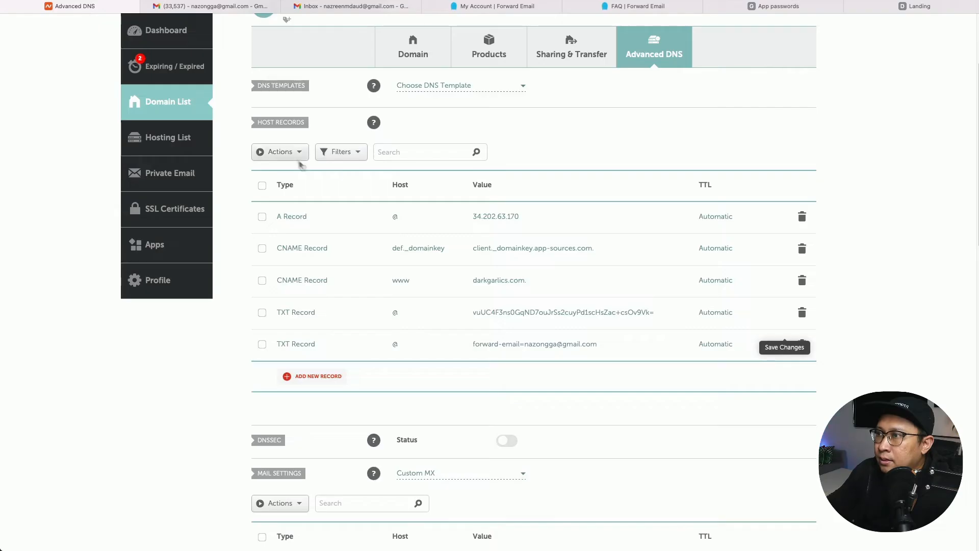
{"action": "scroll", "coordinate": [283, 98], "scroll_direction": "up", "scroll_amount": 3}
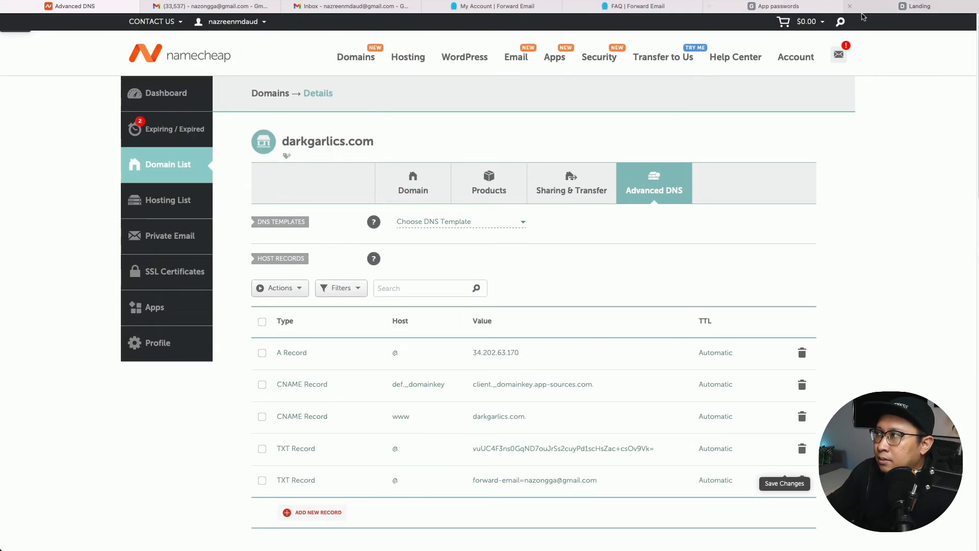
{"action": "left_click", "coordinate": [924, 9]}
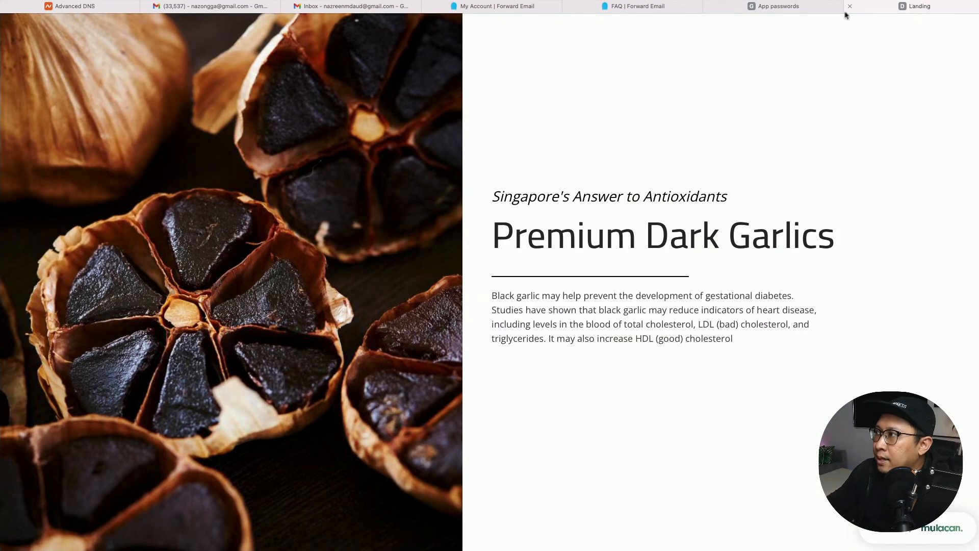
{"action": "key", "text": "super+t"}
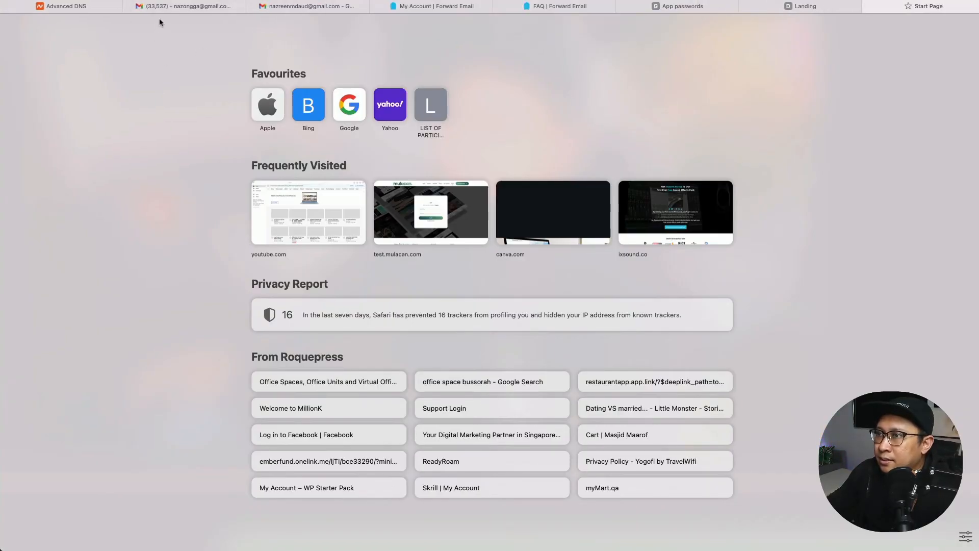
{"action": "left_click", "coordinate": [173, 8]}
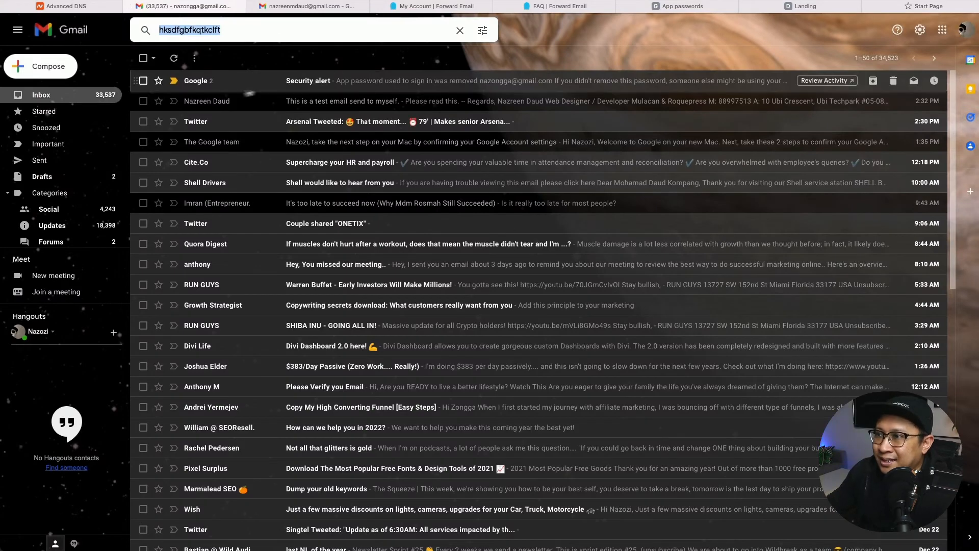
{"action": "left_click", "coordinate": [920, 34]}
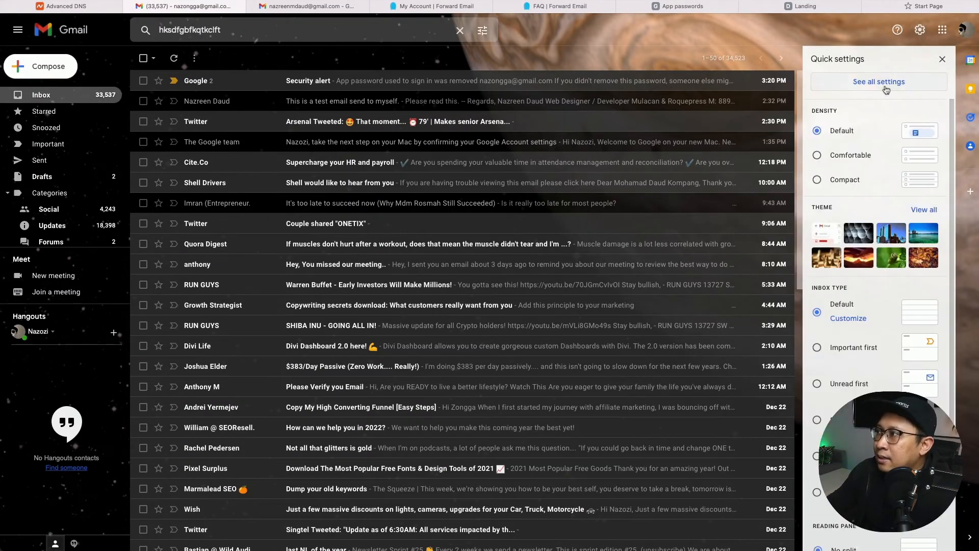
Open Gmail's full settings at Accounts and Import, showing only the current Gmail address under Send mail as.
{"action": "left_click", "coordinate": [886, 86]}
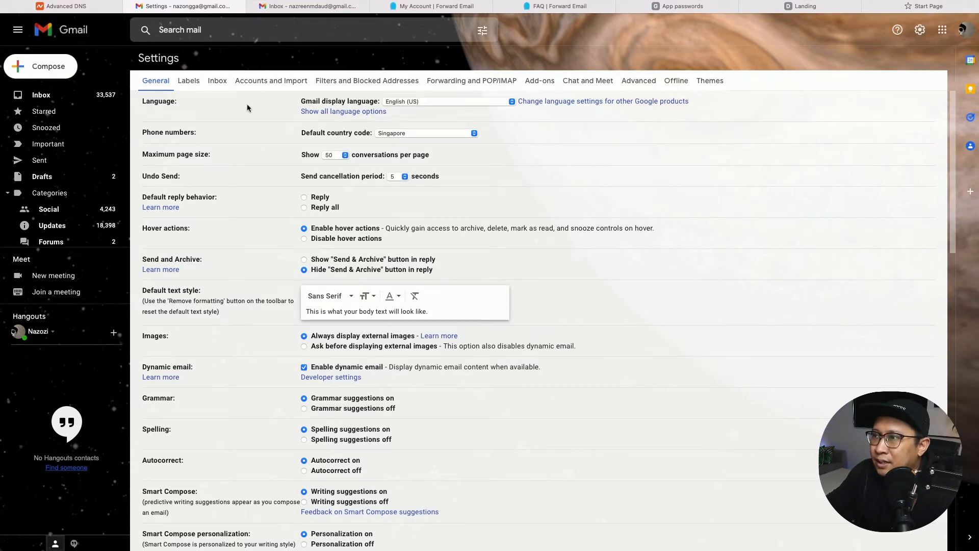
{"action": "left_click", "coordinate": [669, 9]}
{"action": "key", "text": "super+w"}
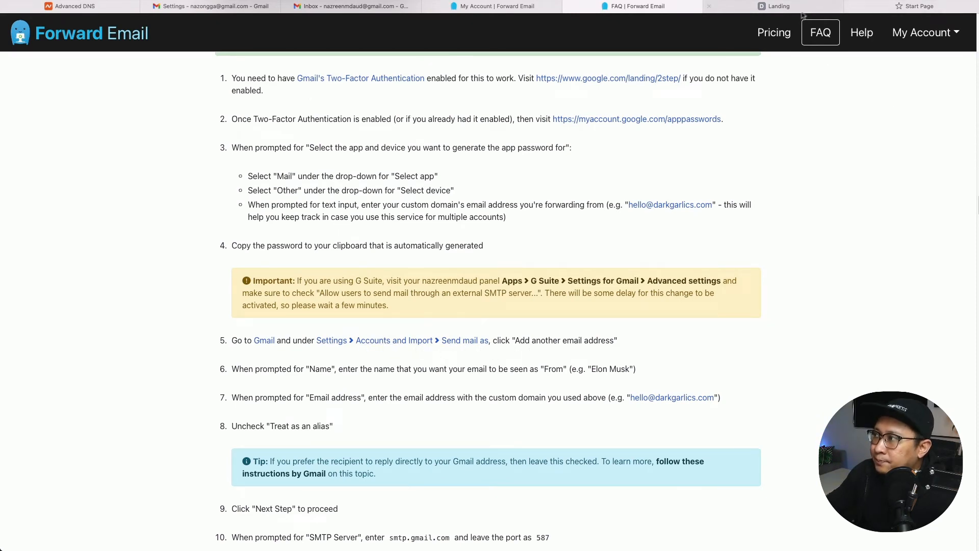
{"action": "left_click", "coordinate": [780, 9]}
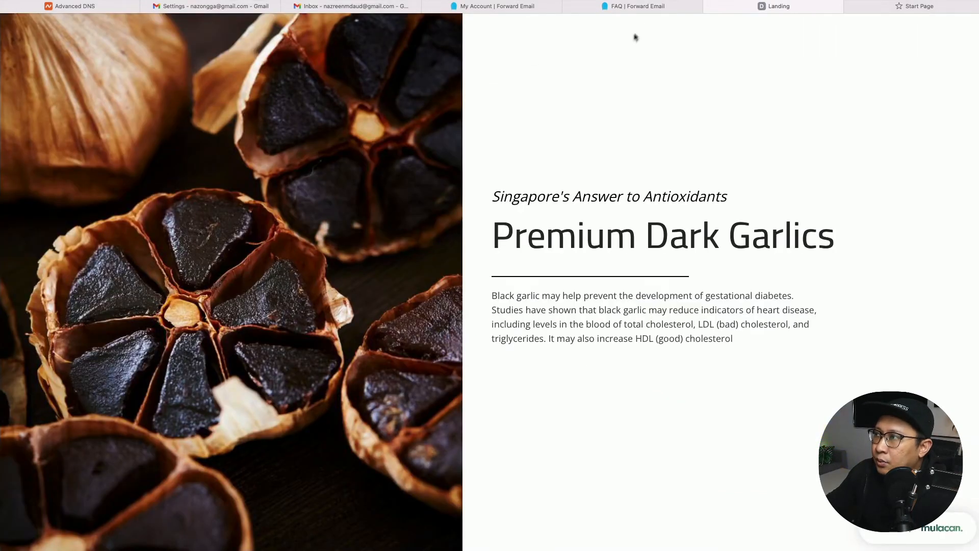
{"action": "left_click", "coordinate": [213, 8]}
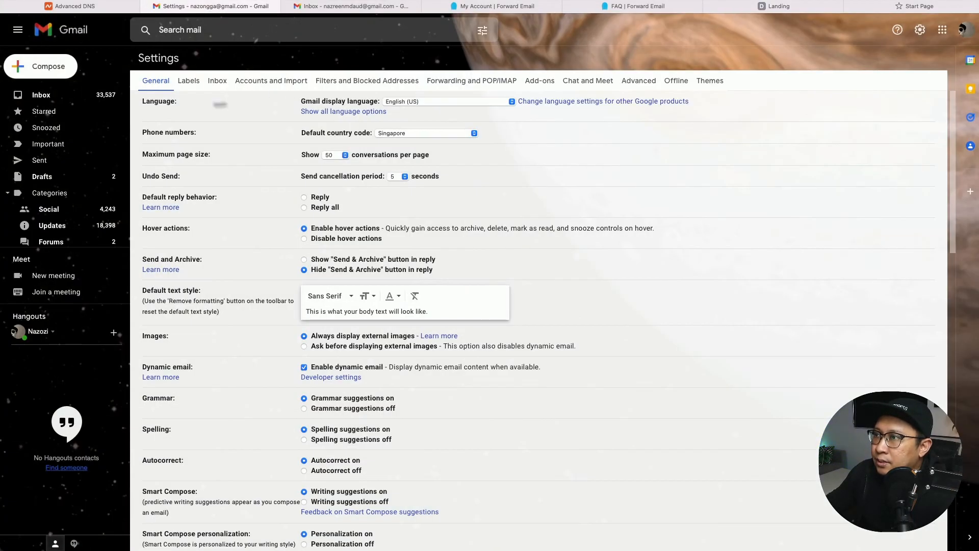
{"action": "left_click", "coordinate": [272, 84]}
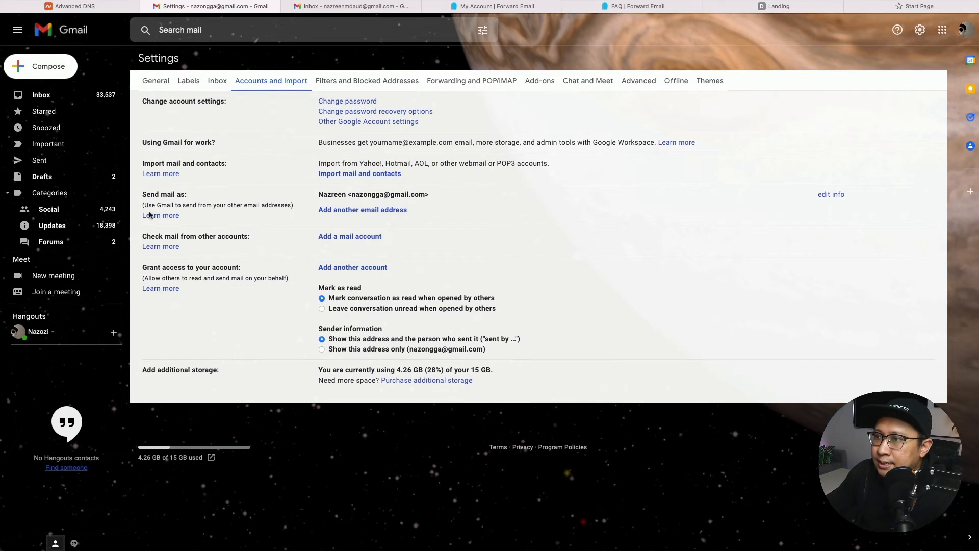
Open the 'Add another email address' window from Send mail as, keeping the prefilled sender name.
{"action": "left_click_drag", "start_coordinate": [144, 197], "coordinate": [187, 197]}
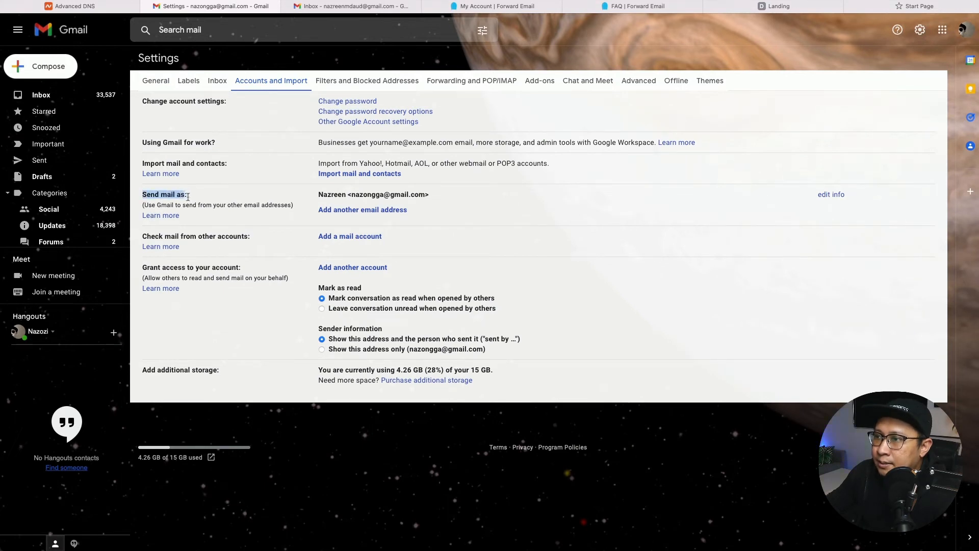
{"action": "left_click", "coordinate": [220, 195]}
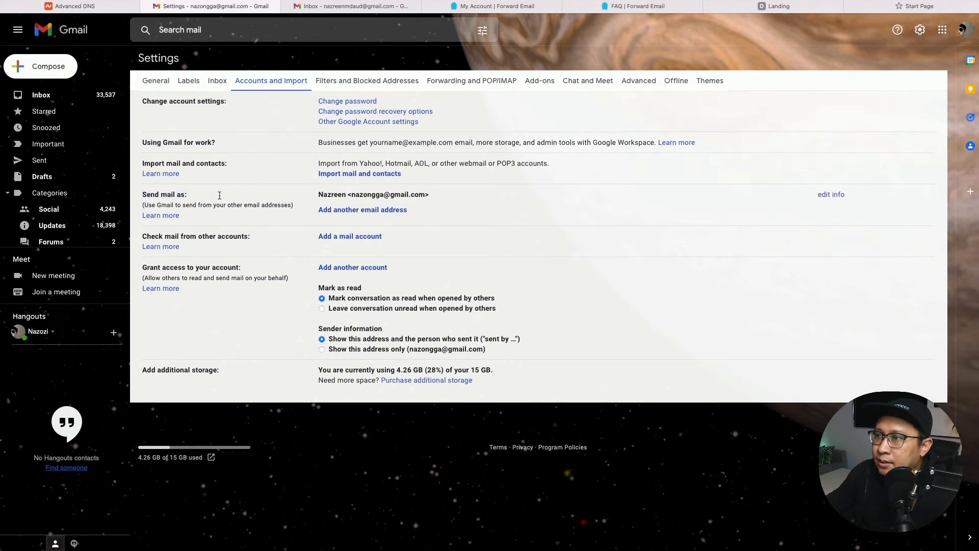
{"action": "left_click", "coordinate": [355, 211]}
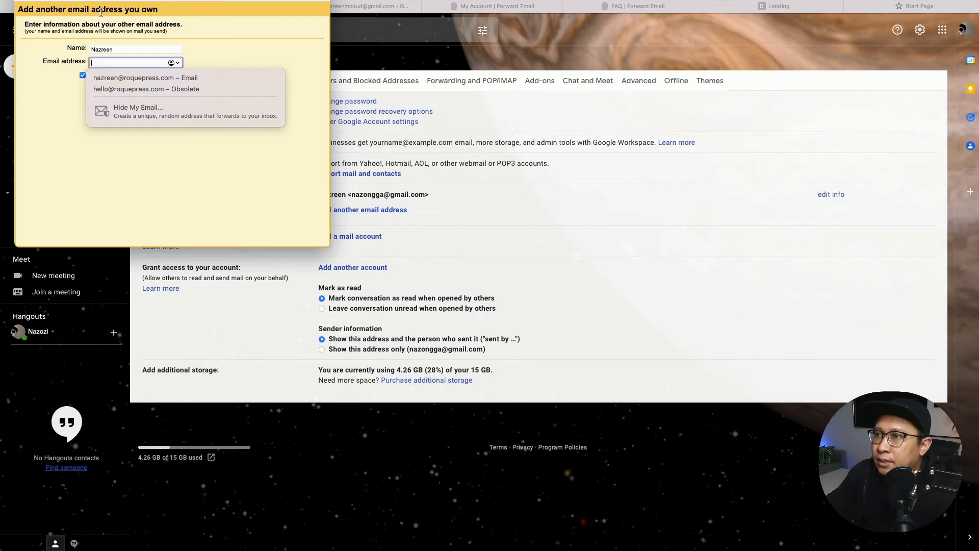
{"action": "left_click_drag", "start_coordinate": [104, 3], "coordinate": [199, 134]}
{"action": "double_click", "coordinate": [215, 179]}
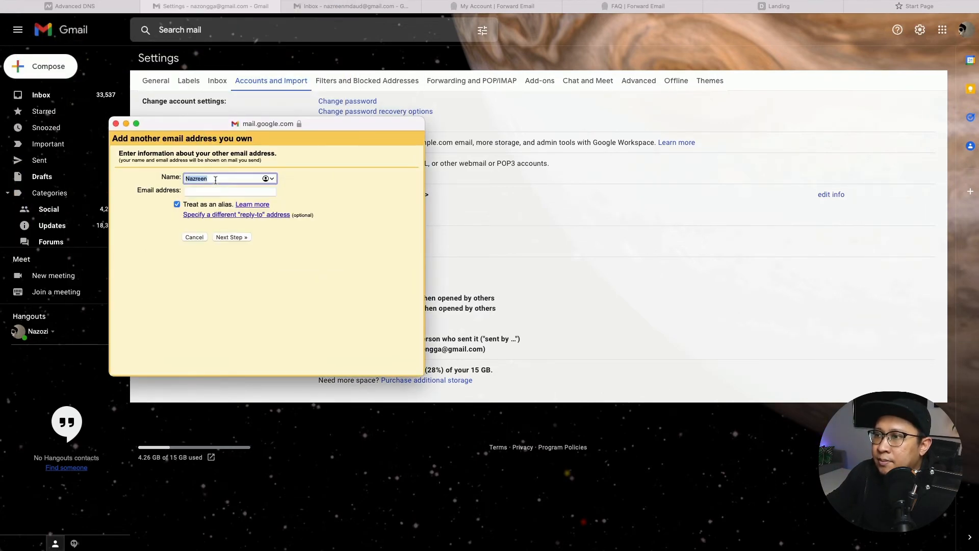
{"action": "left_click", "coordinate": [215, 180]}
{"action": "left_click", "coordinate": [190, 192]}
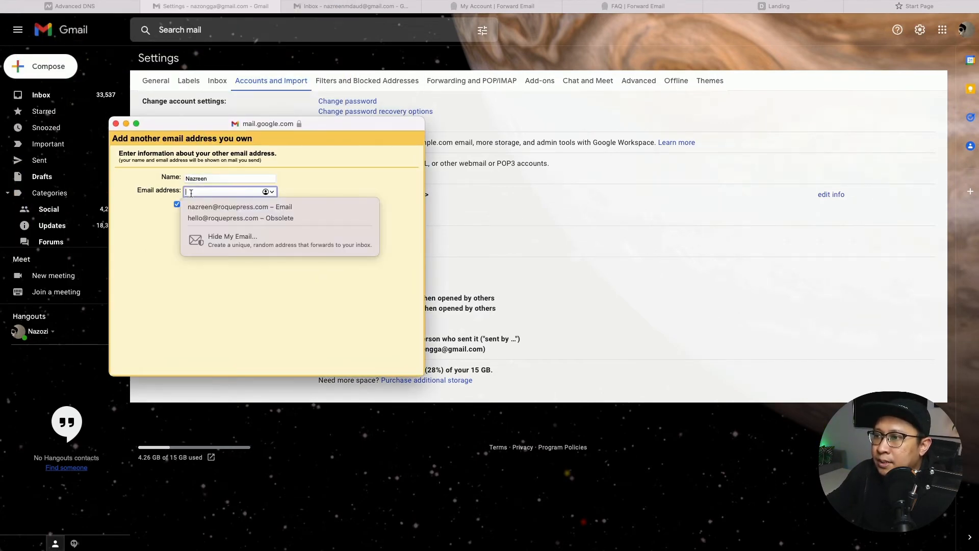
Check the Forward Email setup steps, then bring the add-address window back with the Email address field focused.
{"action": "left_click", "coordinate": [633, 6]}
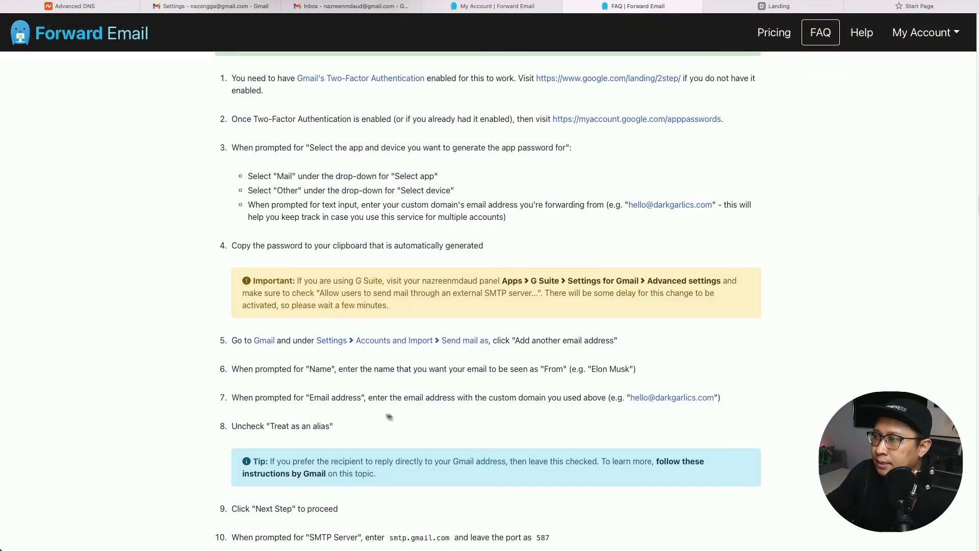
{"action": "scroll", "coordinate": [327, 403], "scroll_direction": "down", "scroll_amount": 1}
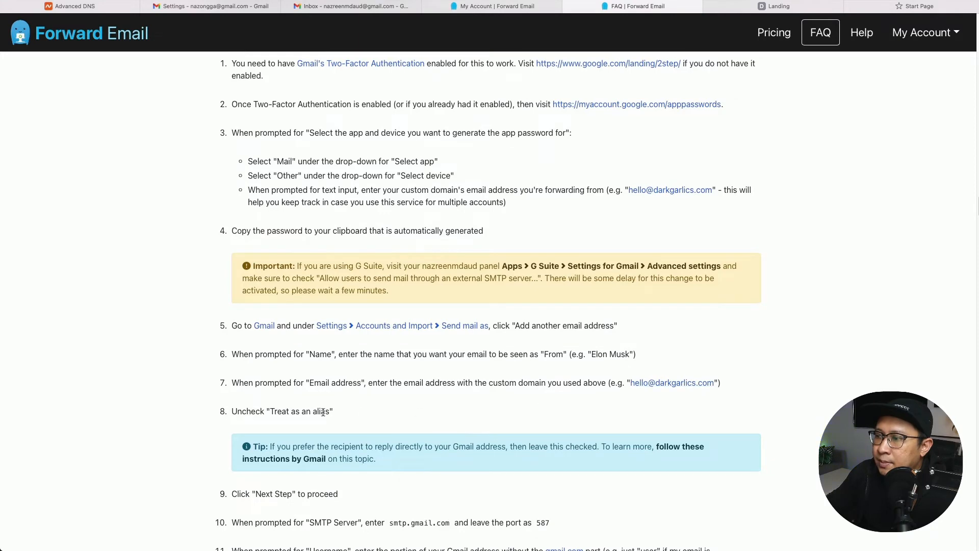
{"action": "left_click", "coordinate": [265, 7]}
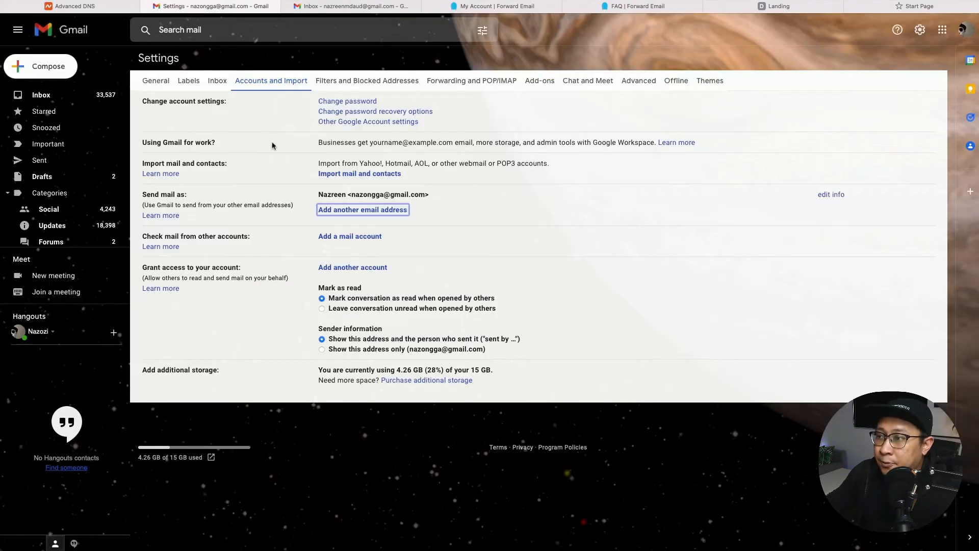
{"action": "left_click", "coordinate": [330, 12]}
{"action": "left_click", "coordinate": [214, 10]}
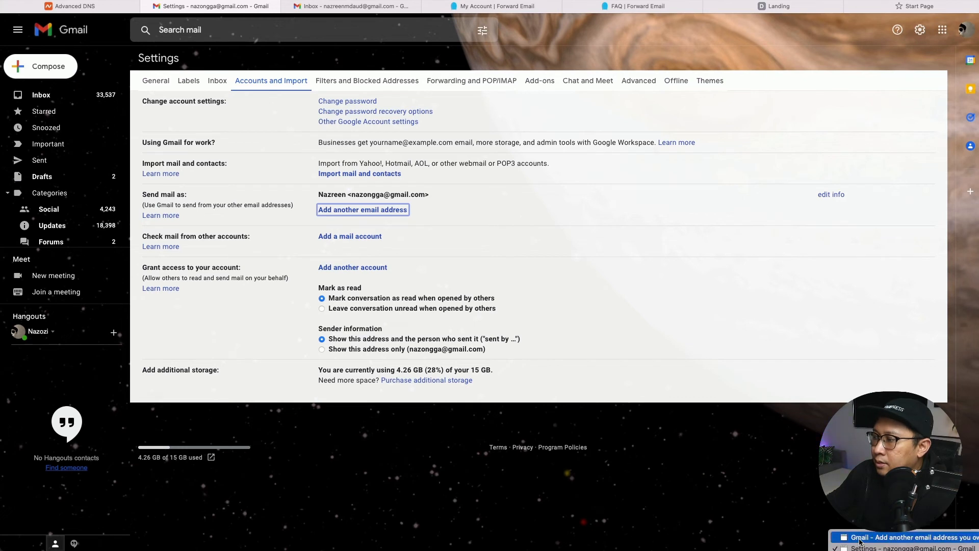
{"action": "left_click", "coordinate": [363, 210]}
{"action": "left_click", "coordinate": [208, 193]}
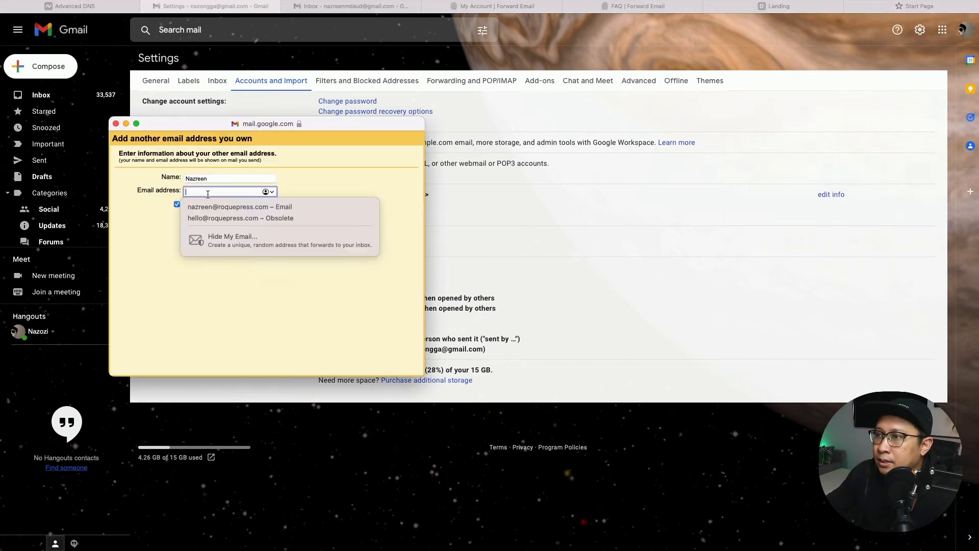
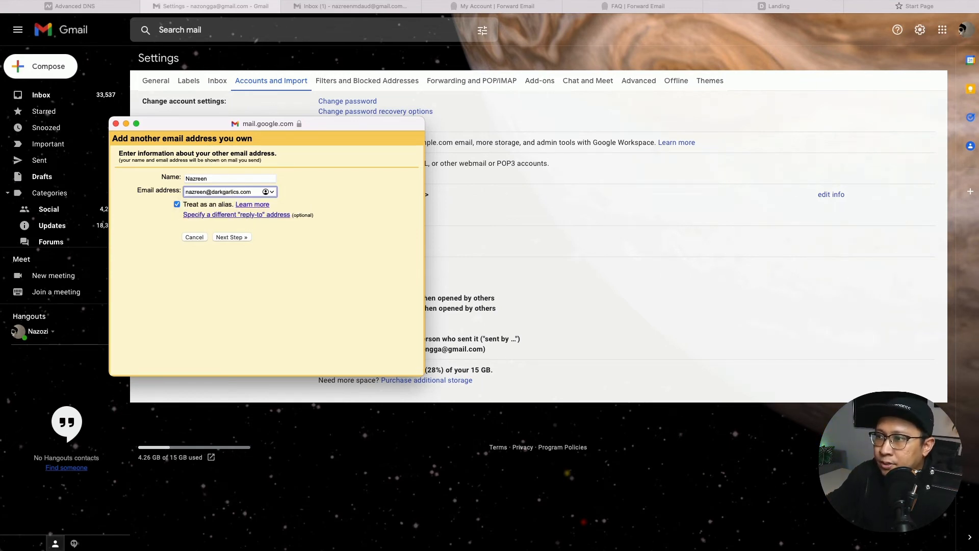
Enter the custom-domain address, uncheck 'Treat as an alias', and check this against the Forward Email guide.
{"action": "left_click", "coordinate": [178, 205]}
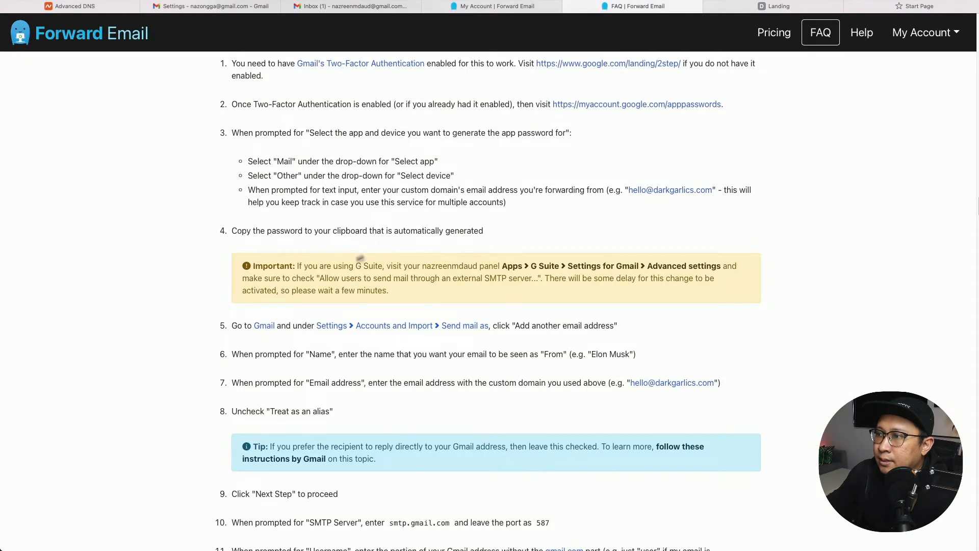
{"action": "left_click", "coordinate": [637, 6]}
{"action": "scroll", "coordinate": [375, 352], "scroll_direction": "down", "scroll_amount": 3}
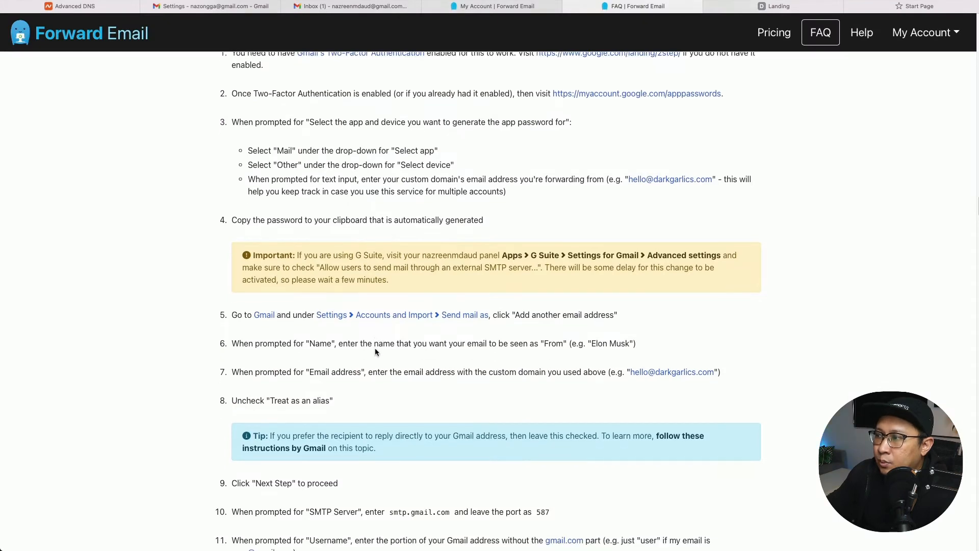
{"action": "triple_click", "coordinate": [258, 334]}
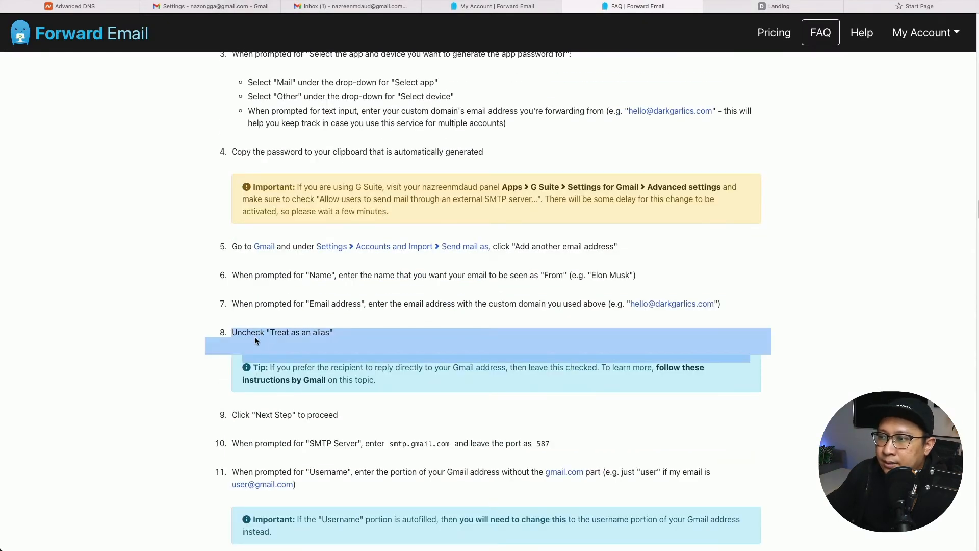
{"action": "left_click", "coordinate": [261, 332]}
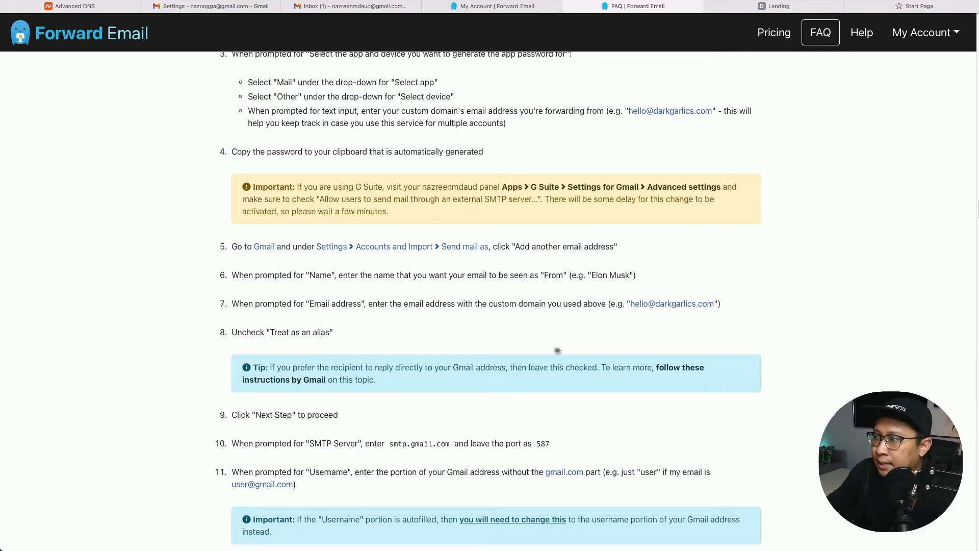
{"action": "double_click", "coordinate": [243, 419]}
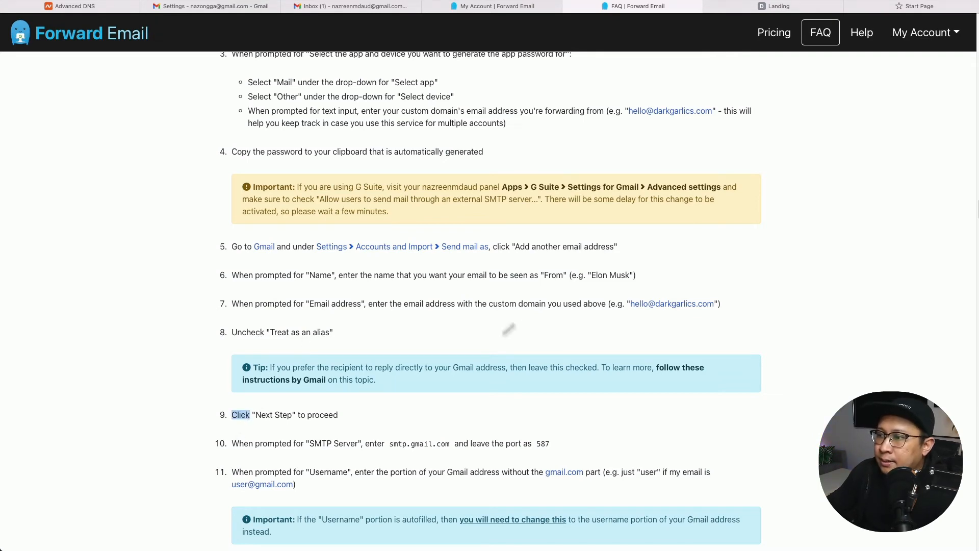
{"action": "left_click", "coordinate": [208, 7]}
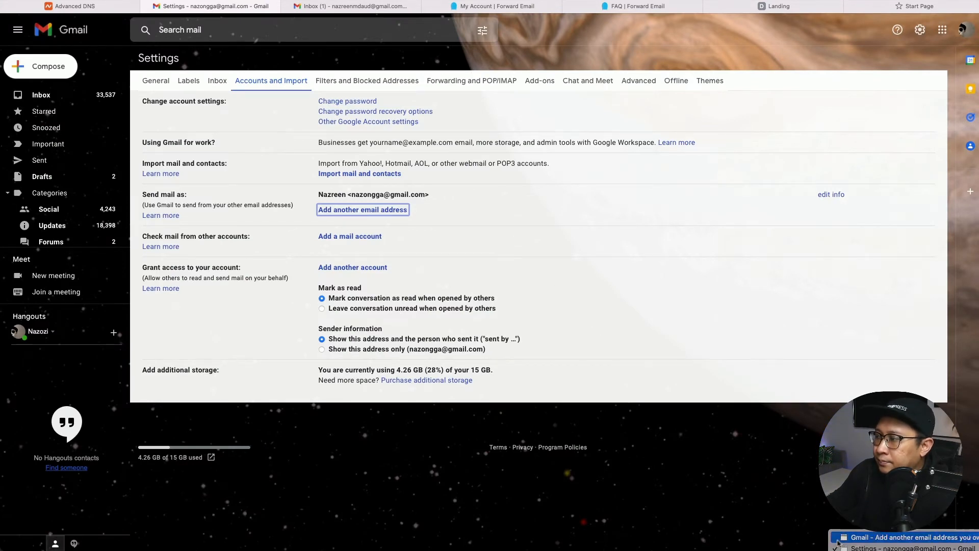
Advance to the SMTP server step and copy smtp.gmail.com from the Forward Email guide.
{"action": "left_click", "coordinate": [230, 237]}
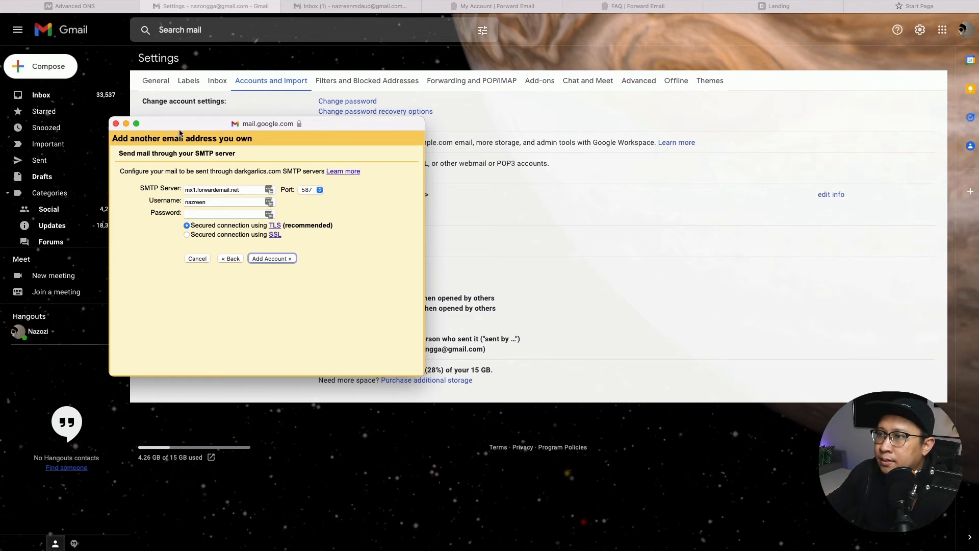
{"action": "left_click_drag", "start_coordinate": [183, 131], "coordinate": [95, 298]}
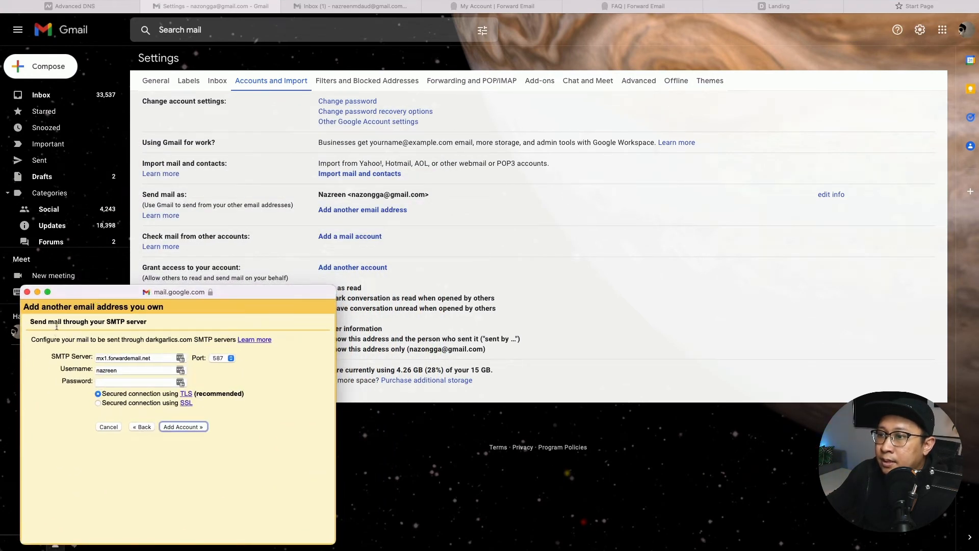
{"action": "left_click", "coordinate": [645, 7]}
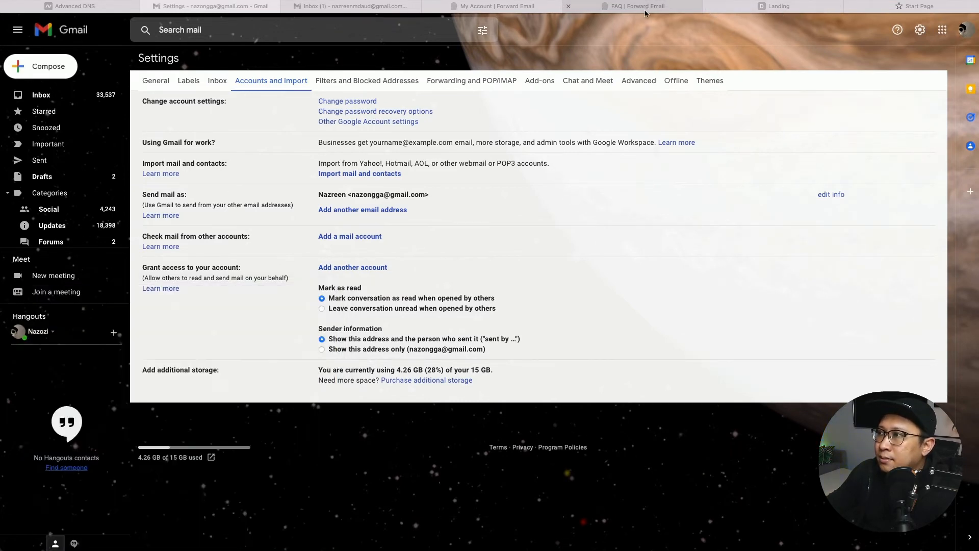
{"action": "scroll", "coordinate": [306, 328], "scroll_direction": "down", "scroll_amount": 2}
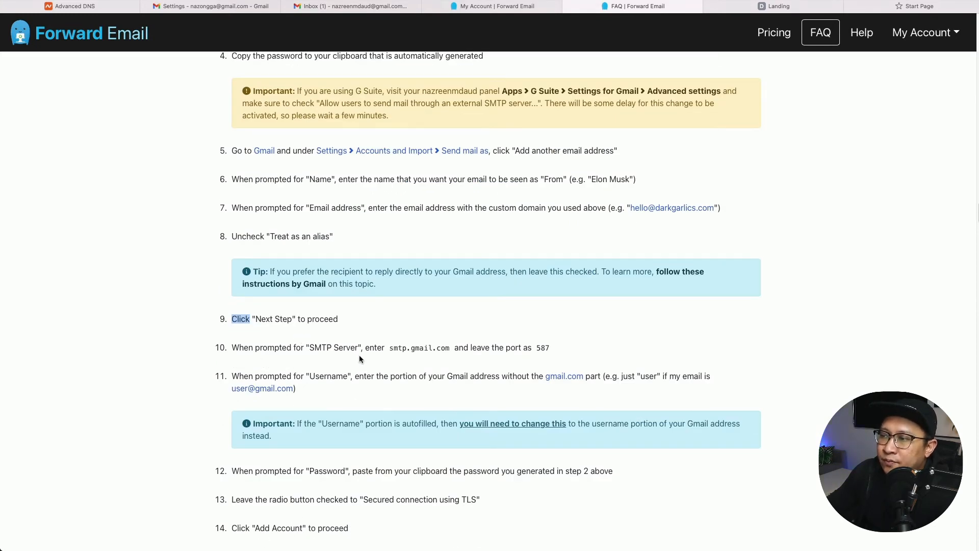
{"action": "left_click", "coordinate": [418, 351]}
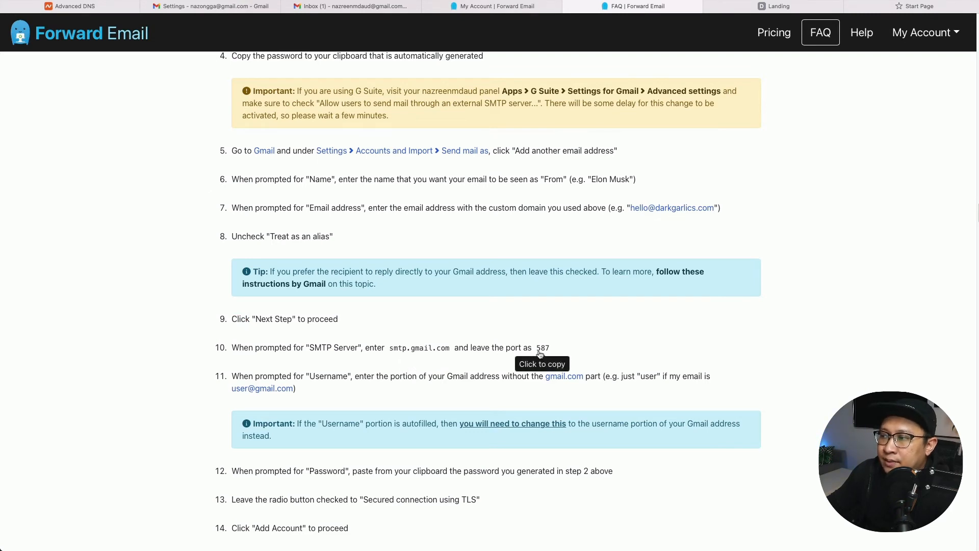
{"action": "right_click", "coordinate": [913, 550]}
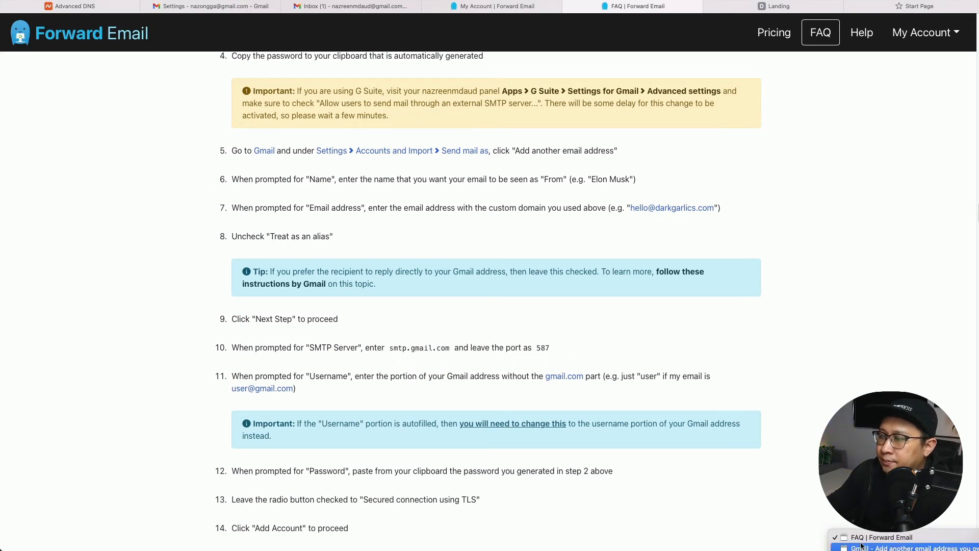
{"action": "left_click", "coordinate": [847, 534]}
{"action": "left_click_drag", "start_coordinate": [129, 293], "coordinate": [148, 127]}
Replace the prefilled SMTP server mx1.forwardemail.net with smtp.gmail.com, keeping port 587.
{"action": "left_click", "coordinate": [137, 195]}
{"action": "triple_click", "coordinate": [137, 195]}
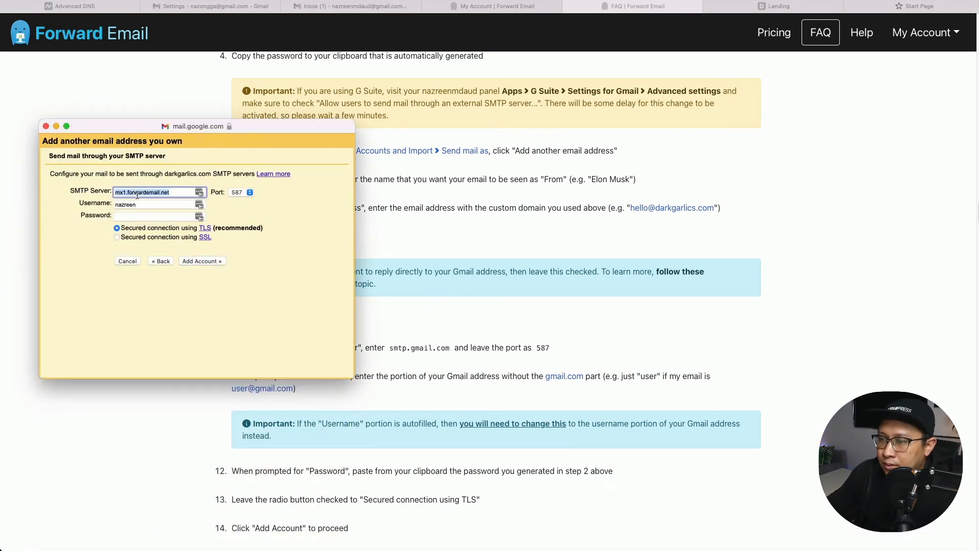
{"action": "type", "text": "smtp.gmail.com"}
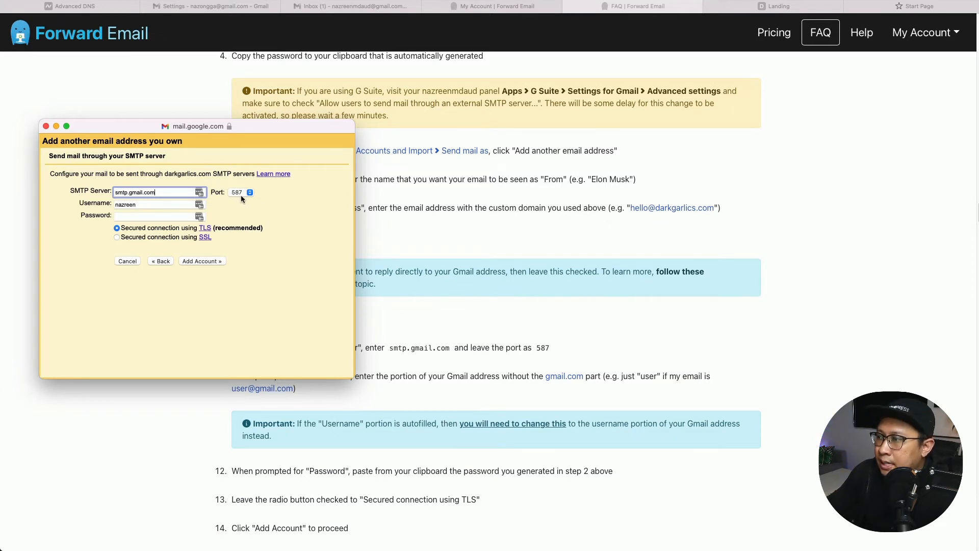
{"action": "left_click_drag", "start_coordinate": [203, 127], "coordinate": [222, 79]}
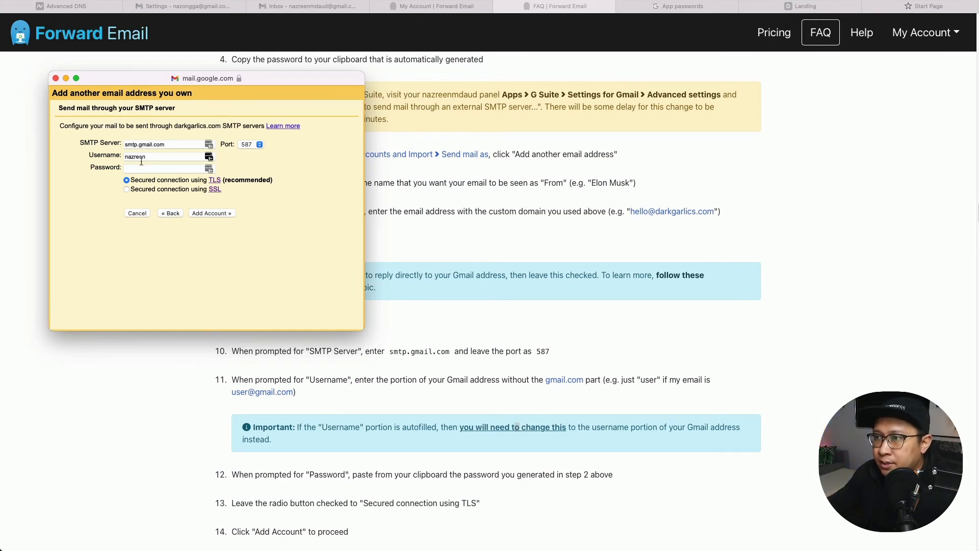
Replace the autofilled username with the Gmail account's own username and move to Password.
{"action": "double_click", "coordinate": [141, 158]}
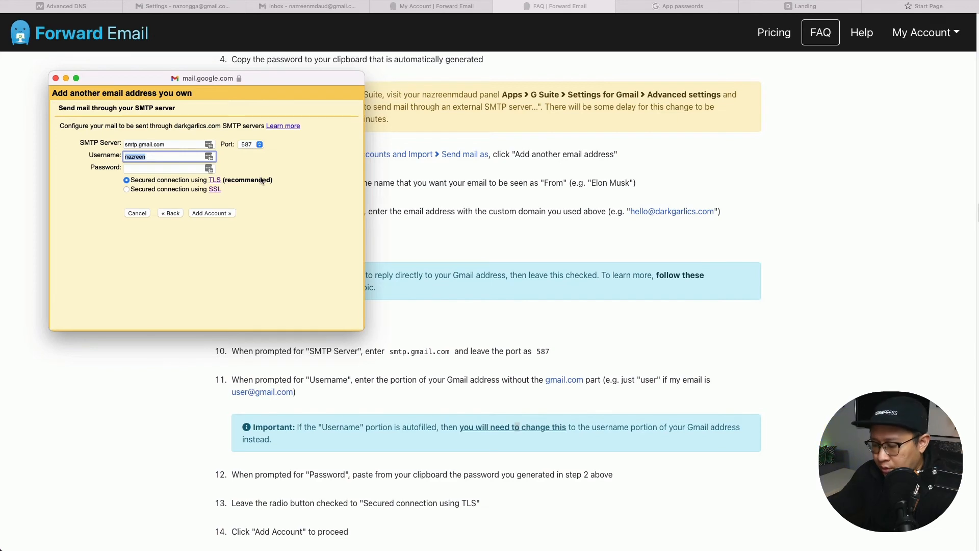
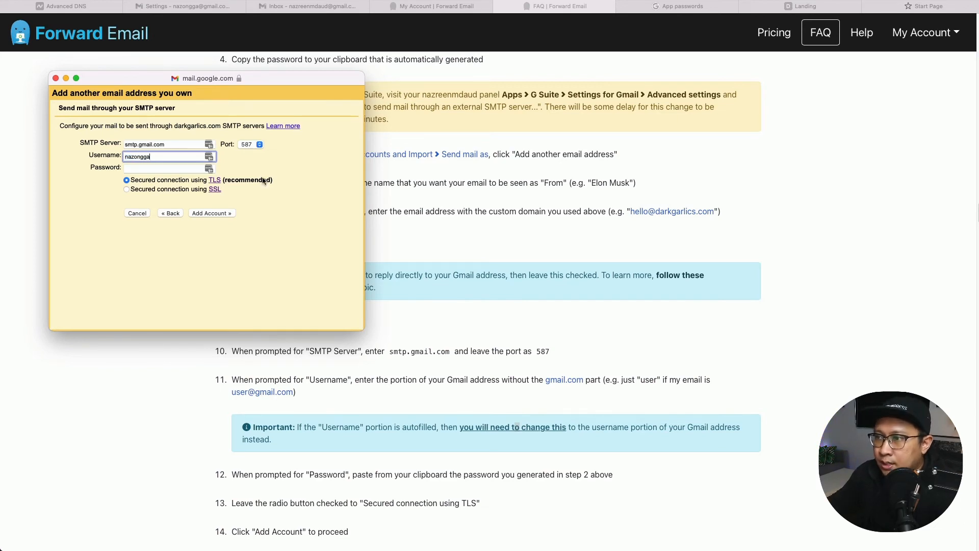
{"action": "key", "text": "Tab"}
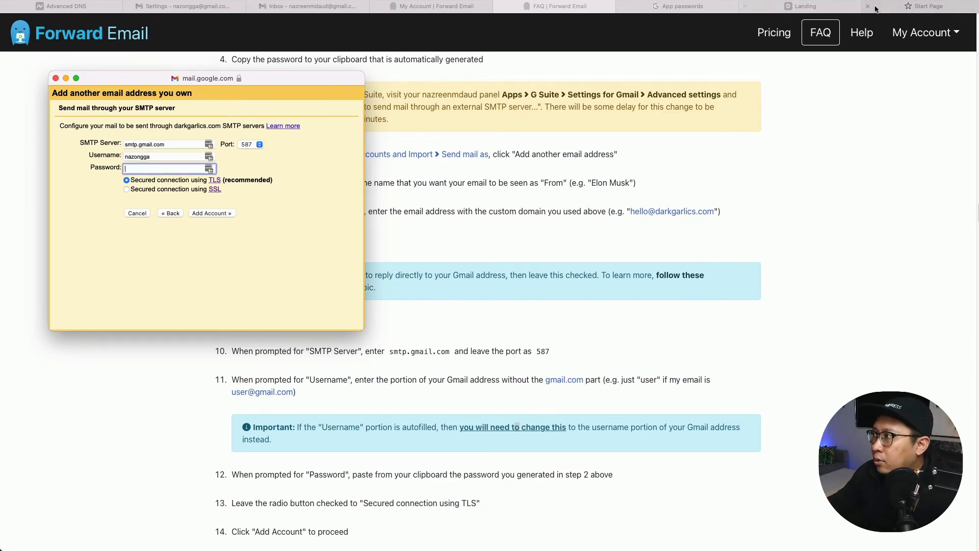
{"action": "left_click", "coordinate": [922, 9]}
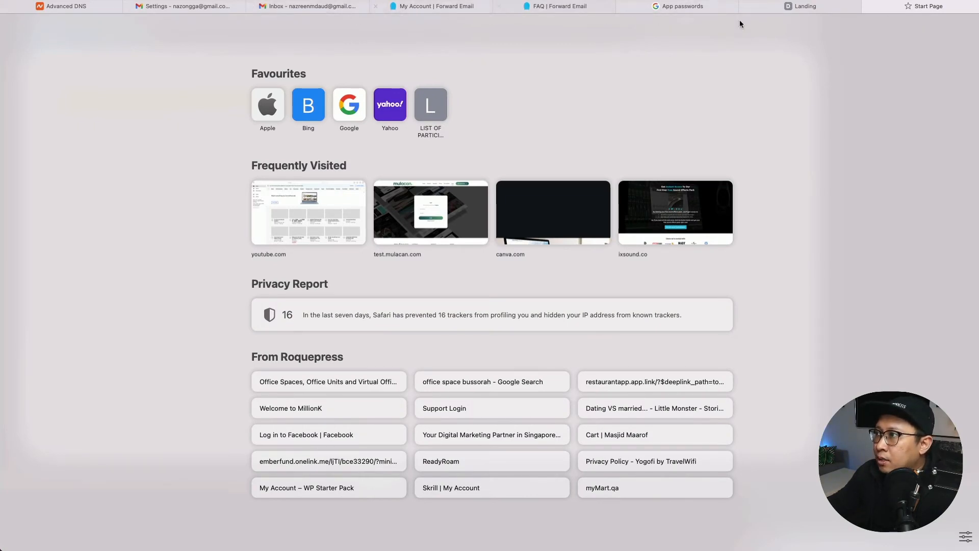
Enter the app password, submit with Add Account, and decline saving the password in the browser.
{"action": "left_click", "coordinate": [669, 15]}
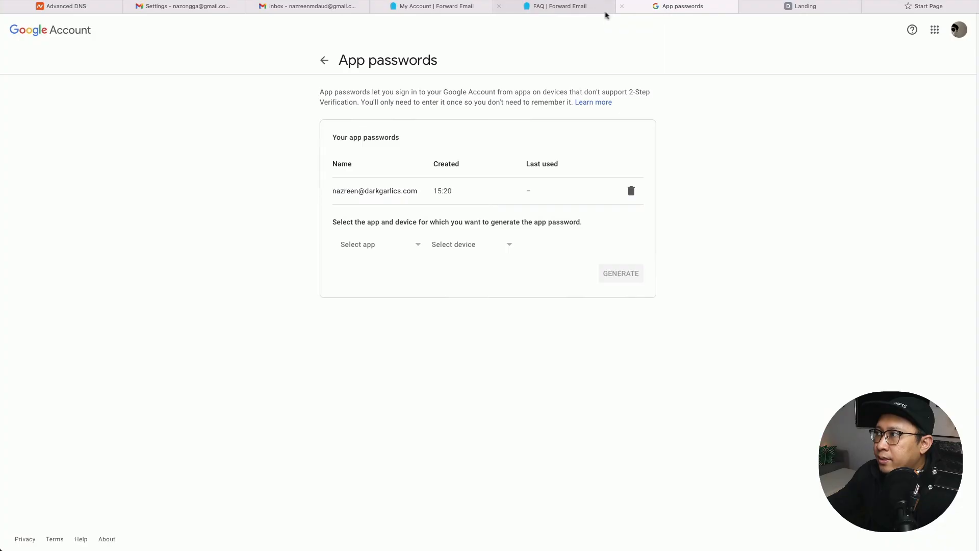
{"action": "left_click", "coordinate": [592, 14]}
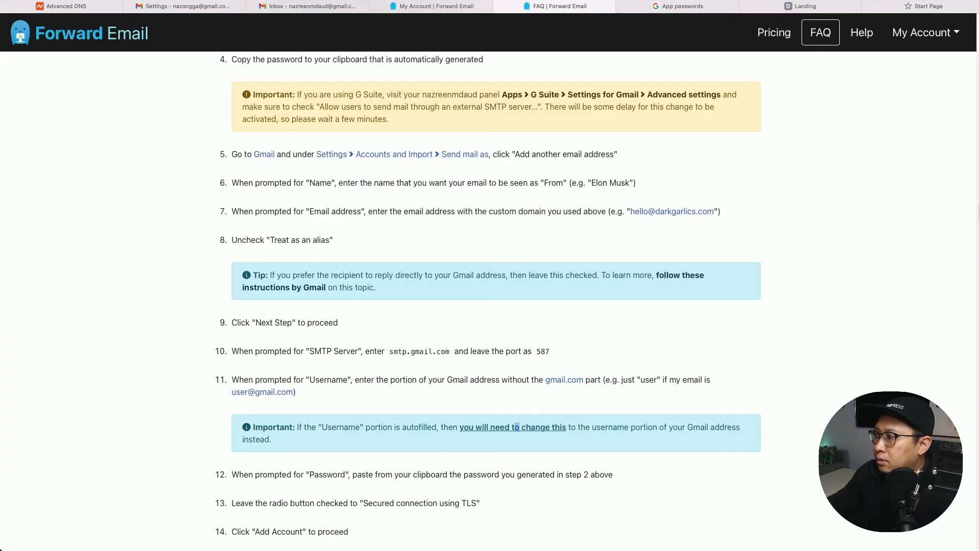
{"action": "right_click", "coordinate": [894, 550]}
{"action": "left_click", "coordinate": [893, 547]}
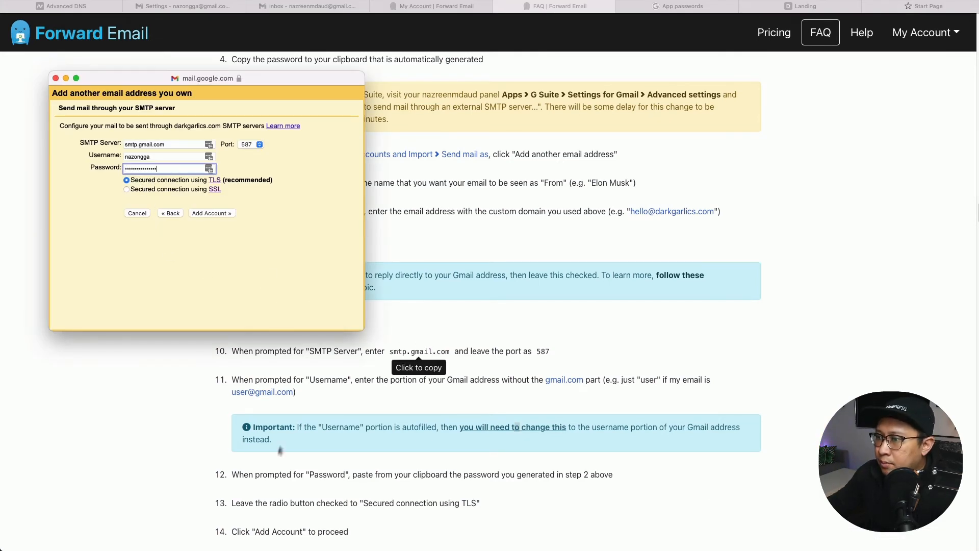
{"action": "scroll", "coordinate": [282, 482], "scroll_direction": "down", "scroll_amount": 1}
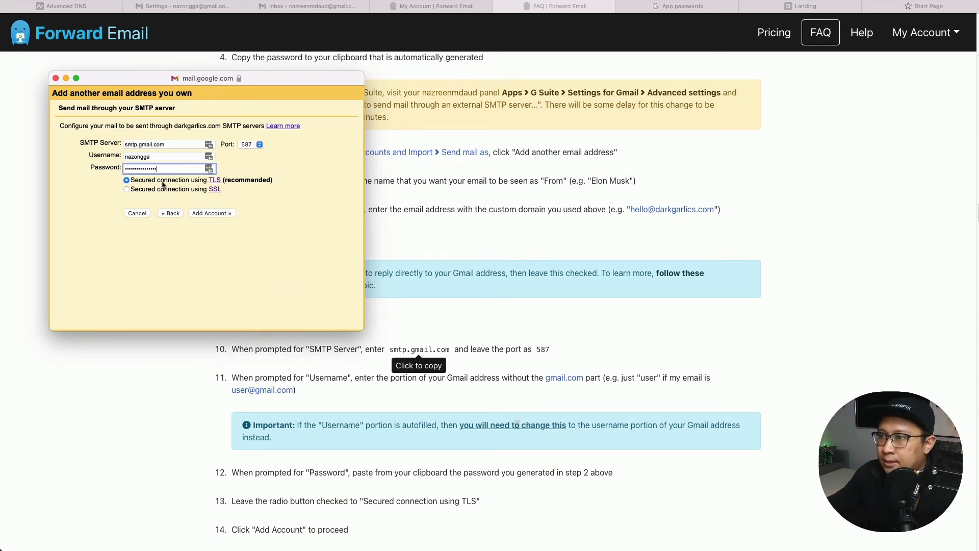
{"action": "left_click", "coordinate": [278, 220]}
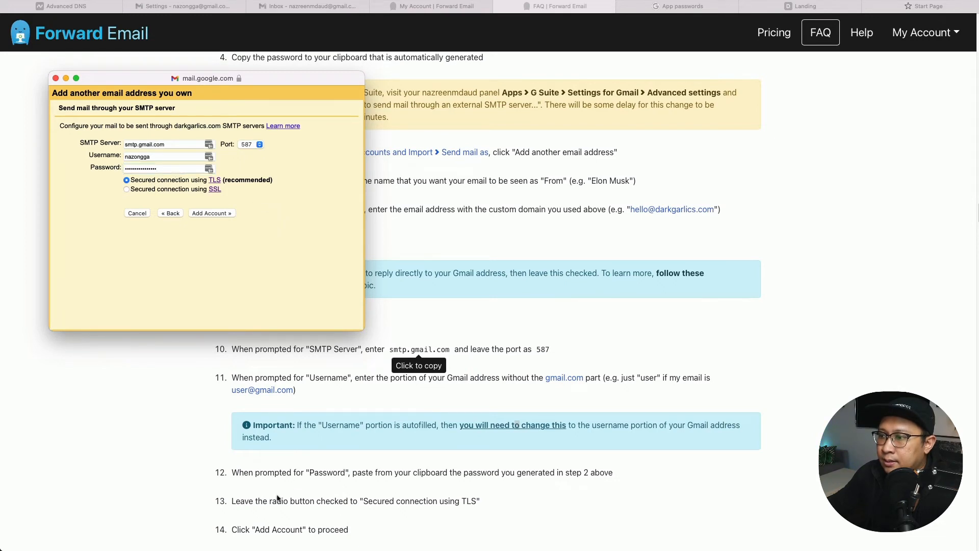
{"action": "scroll", "coordinate": [279, 499], "scroll_direction": "down", "scroll_amount": 2}
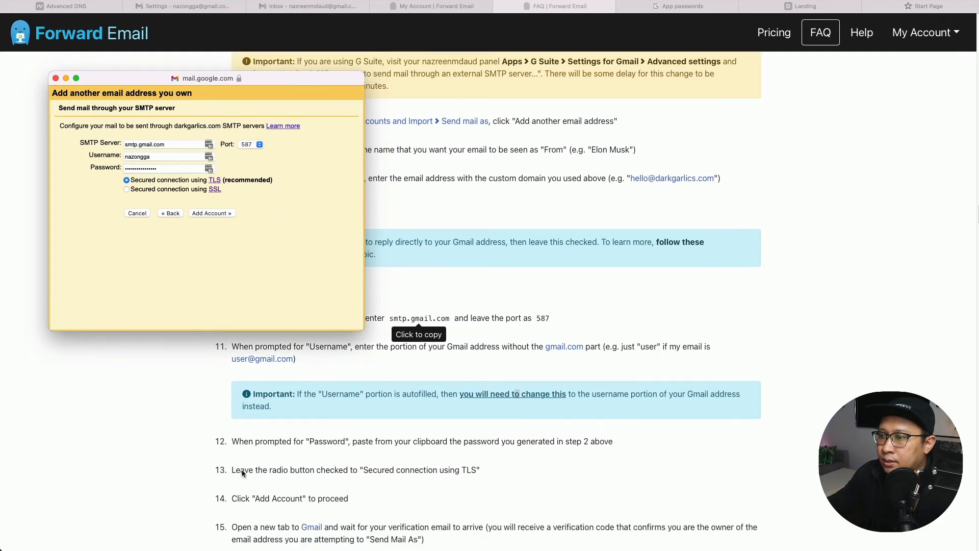
{"action": "left_click", "coordinate": [211, 213]}
{"action": "left_click", "coordinate": [222, 266]}
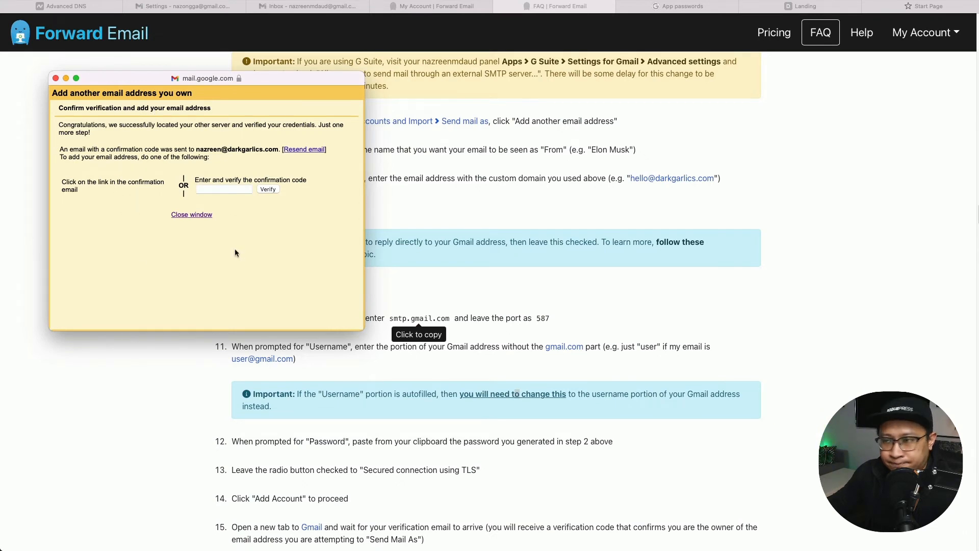
{"action": "scroll", "coordinate": [345, 444], "scroll_direction": "down", "scroll_amount": 3}
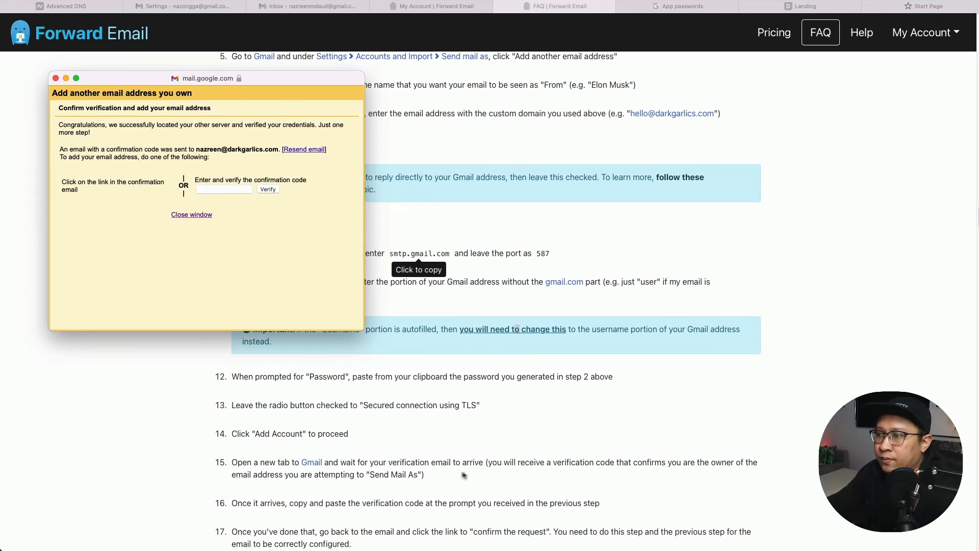
Close the setup window, open the Gmail Confirmation email, and confirm its verification link.
{"action": "left_click", "coordinate": [181, 215]}
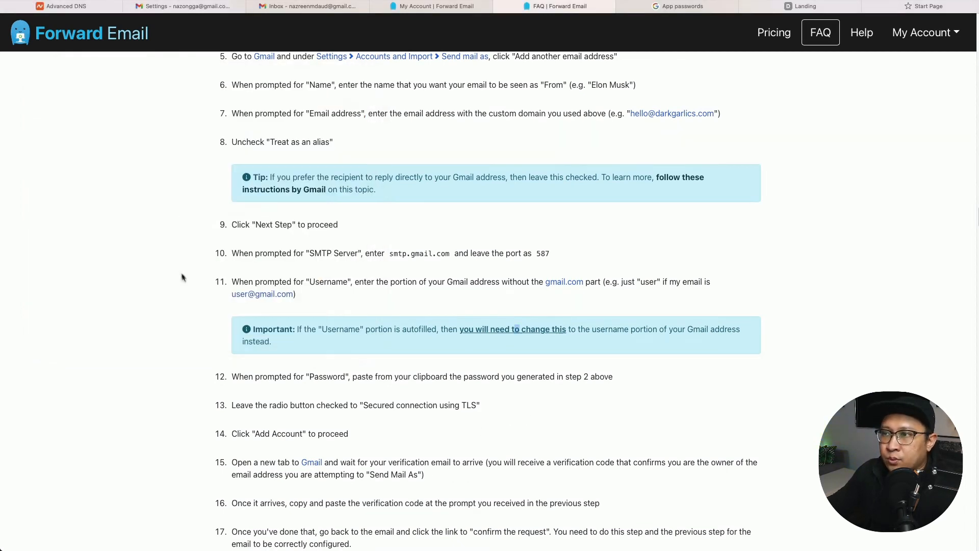
{"action": "left_click", "coordinate": [205, 9]}
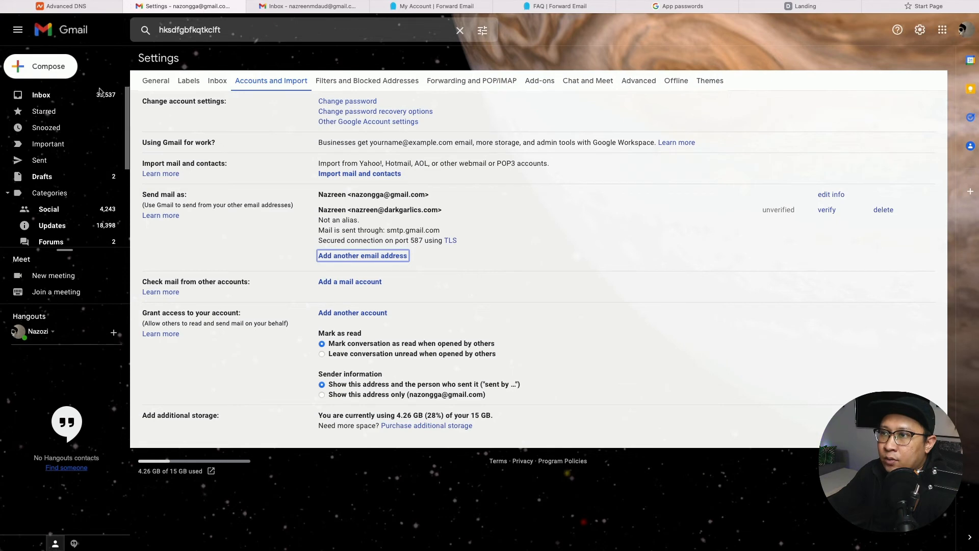
{"action": "left_click", "coordinate": [41, 94]}
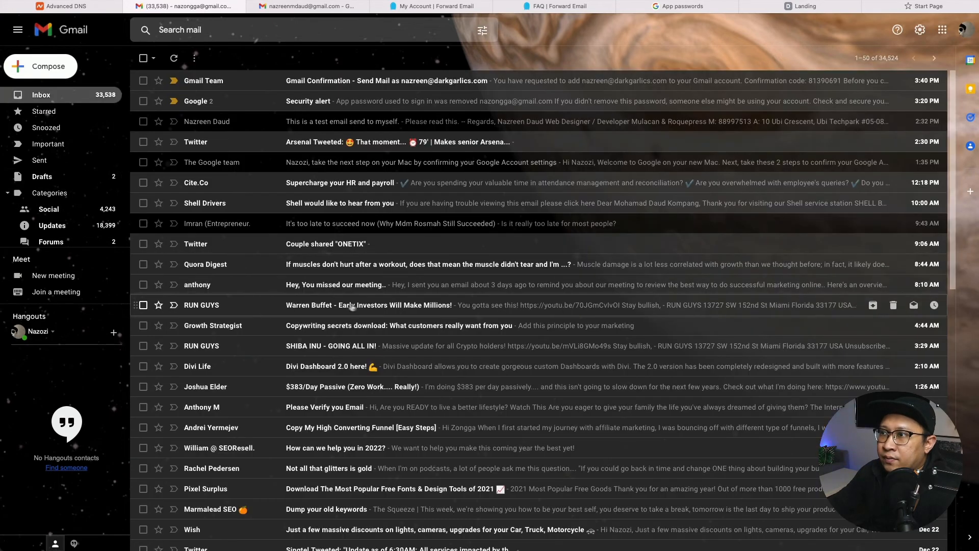
{"action": "left_click", "coordinate": [407, 89]}
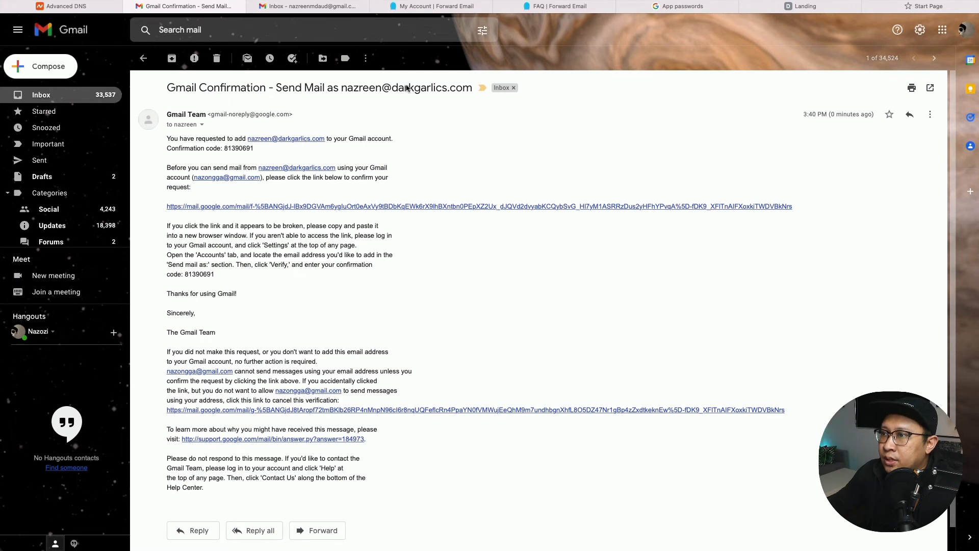
{"action": "left_click", "coordinate": [270, 209]}
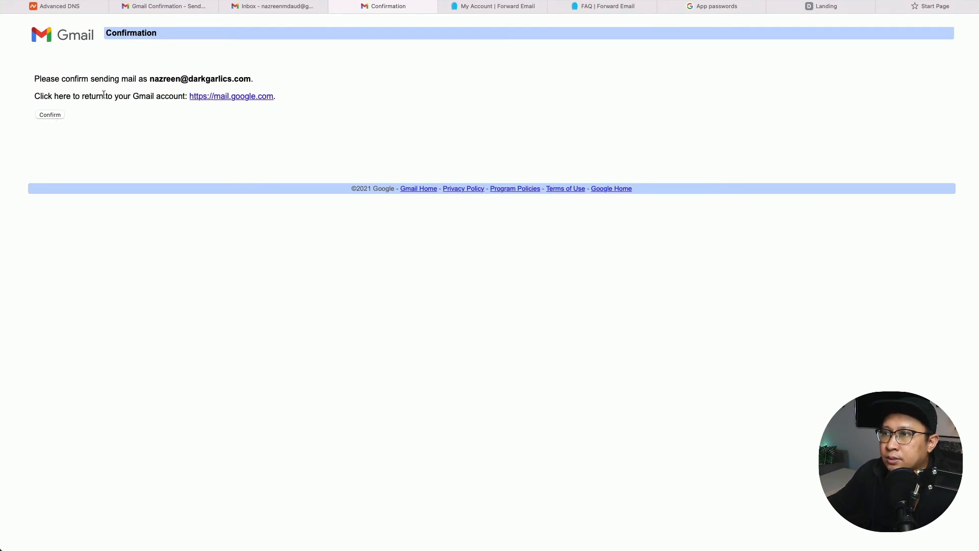
{"action": "left_click", "coordinate": [50, 117]}
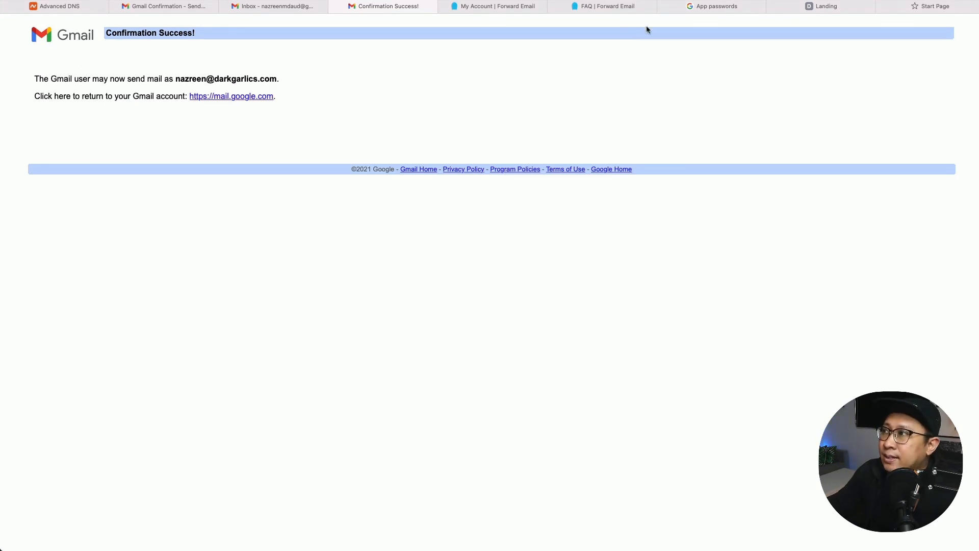
{"action": "left_click", "coordinate": [718, 7]}
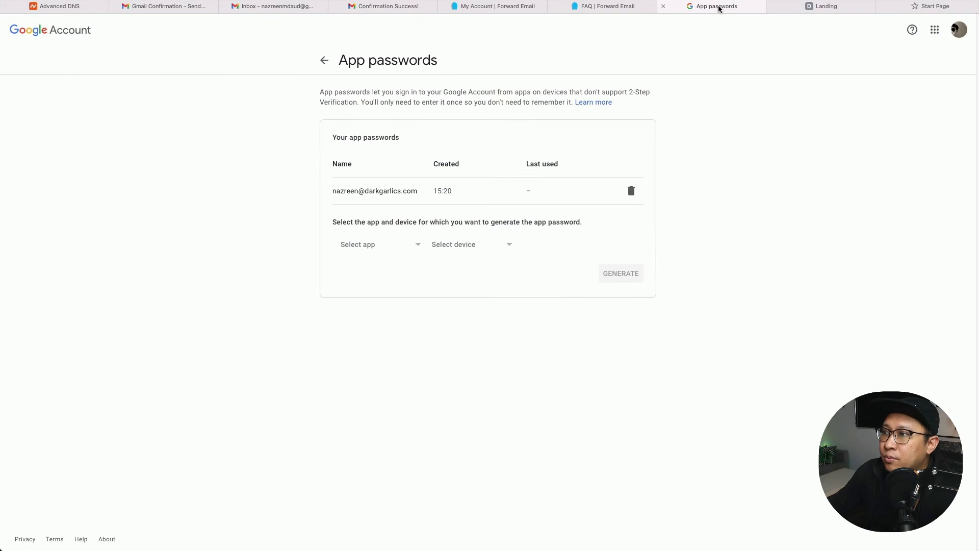
Scroll the Forward Email guide to the Congratulations note, then reopen the Gmail confirmation email.
{"action": "left_click", "coordinate": [576, 8]}
{"action": "scroll", "coordinate": [334, 373], "scroll_direction": "down", "scroll_amount": 4}
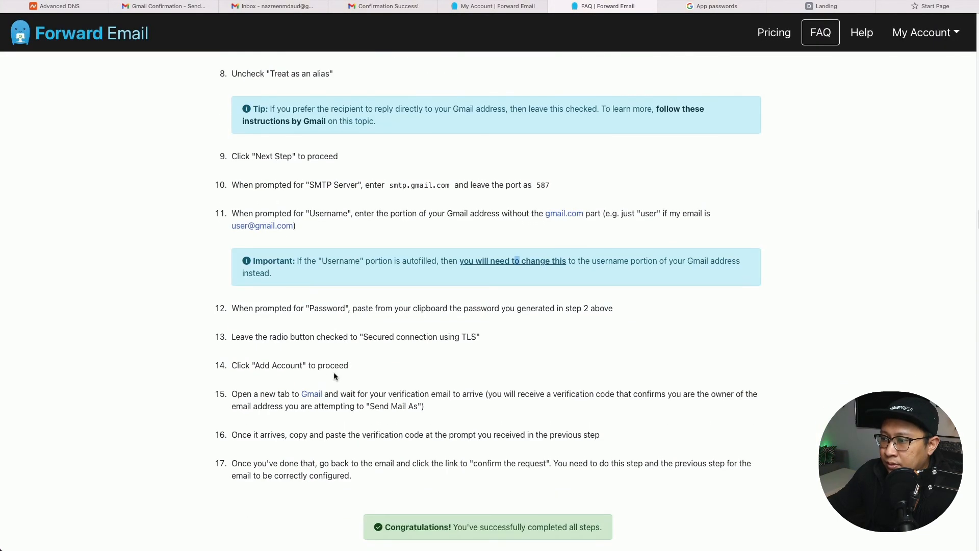
{"action": "scroll", "coordinate": [334, 378], "scroll_direction": "down", "scroll_amount": 2}
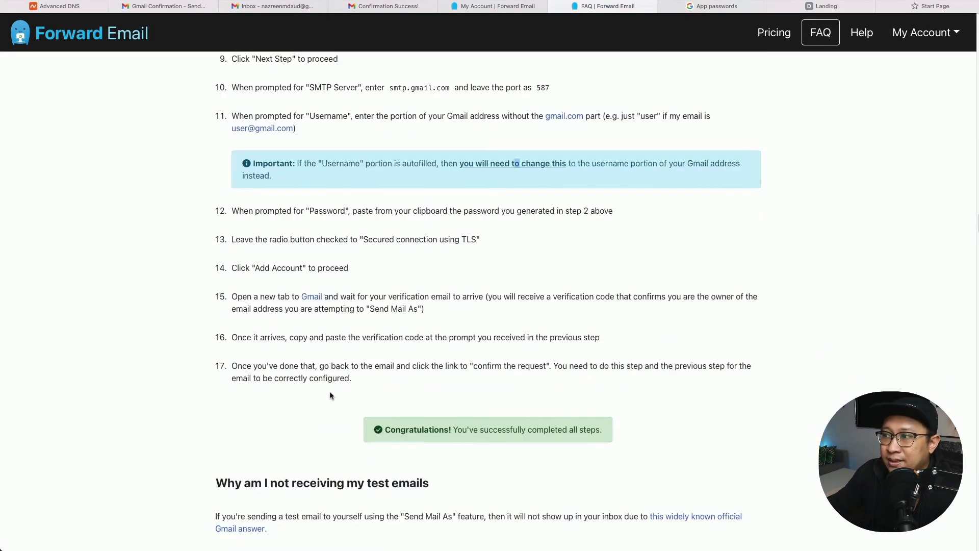
{"action": "double_click", "coordinate": [514, 433]}
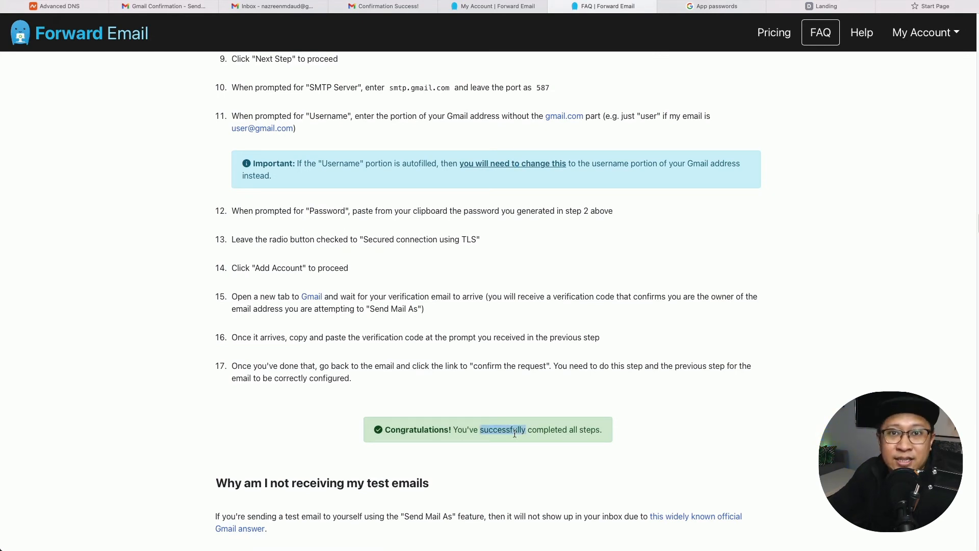
{"action": "left_click", "coordinate": [168, 7]}
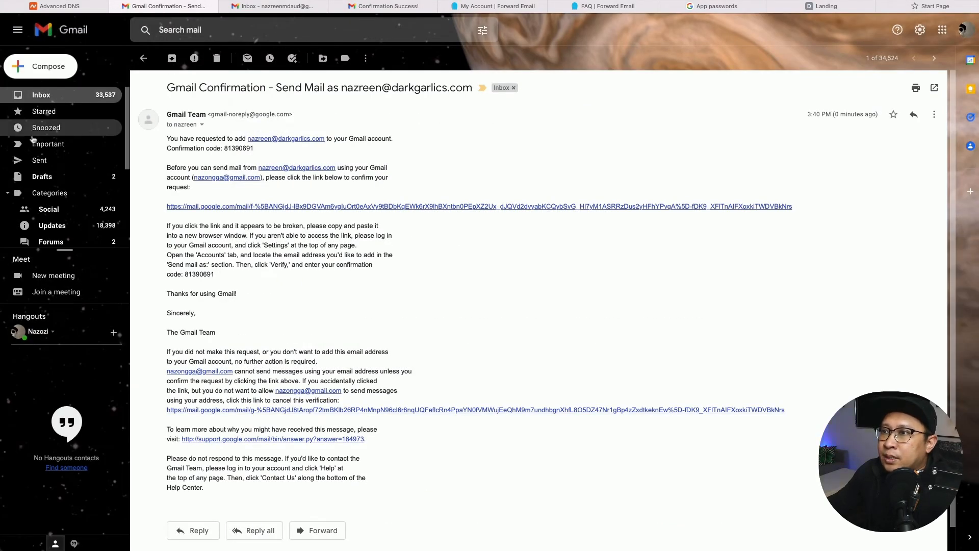
Open the self-sent test email, begin a reply, then reload Gmail to refresh the messages.
{"action": "left_click", "coordinate": [65, 97]}
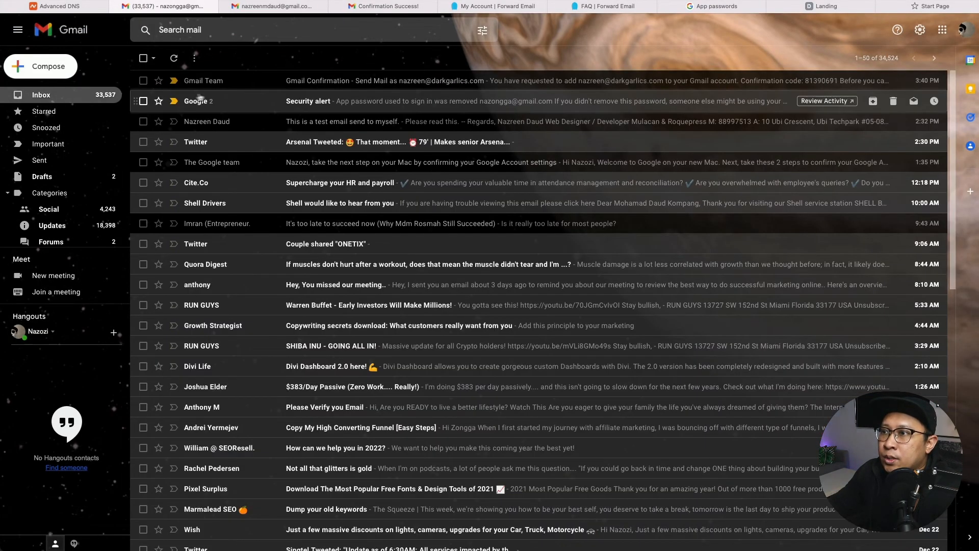
{"action": "left_click", "coordinate": [253, 131]}
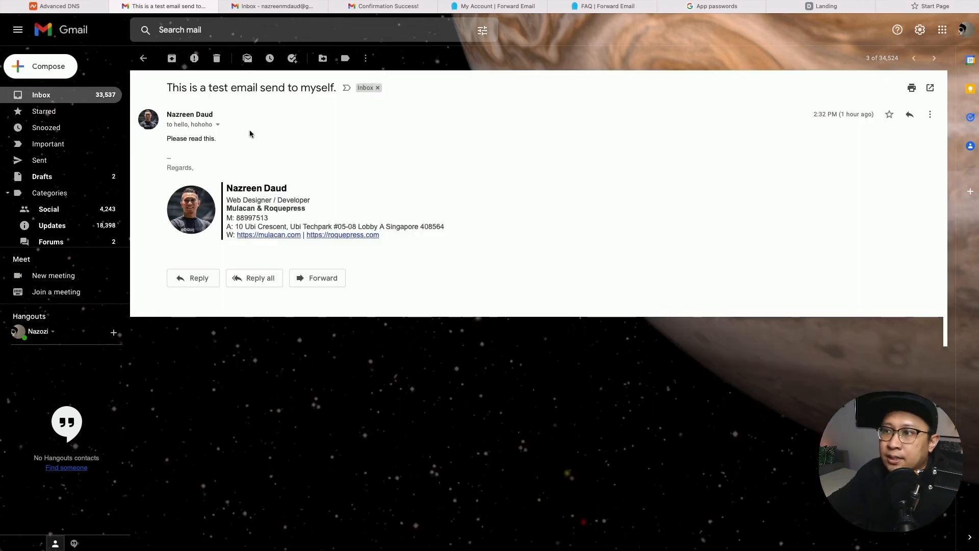
{"action": "left_click", "coordinate": [210, 279]}
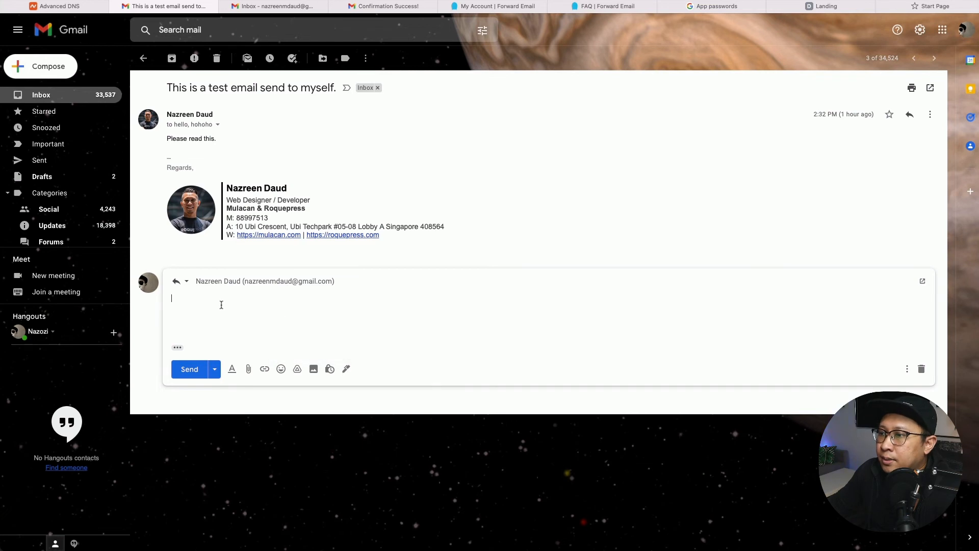
{"action": "left_click", "coordinate": [224, 283]}
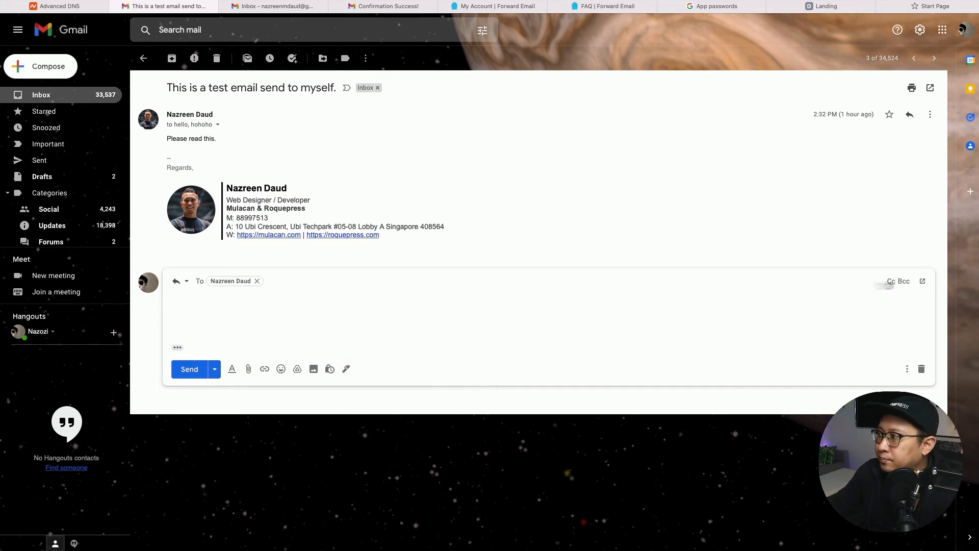
{"action": "left_click", "coordinate": [318, 330]}
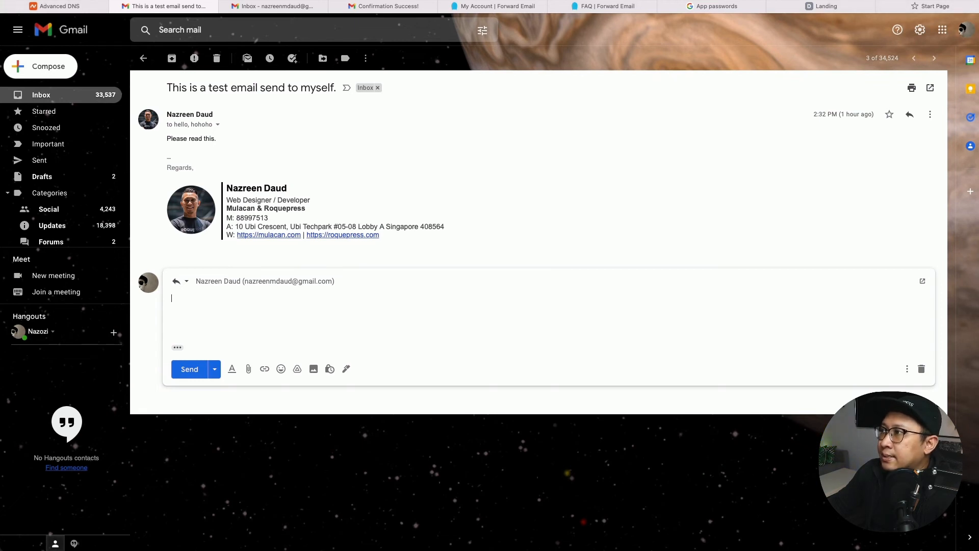
{"action": "key", "text": "super+r"}
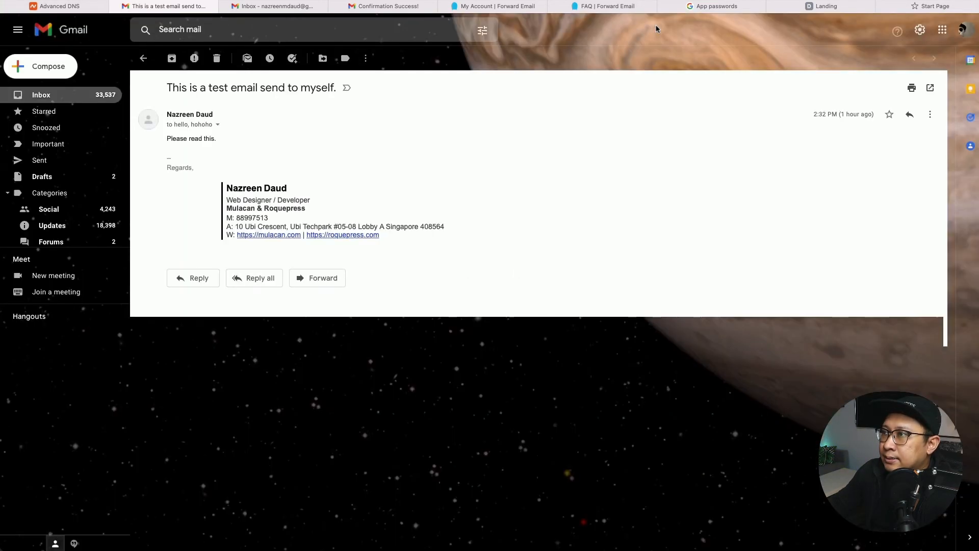
Start a reply to the test email with the From address set to the darkgarlics.com address.
{"action": "left_click", "coordinate": [234, 279]}
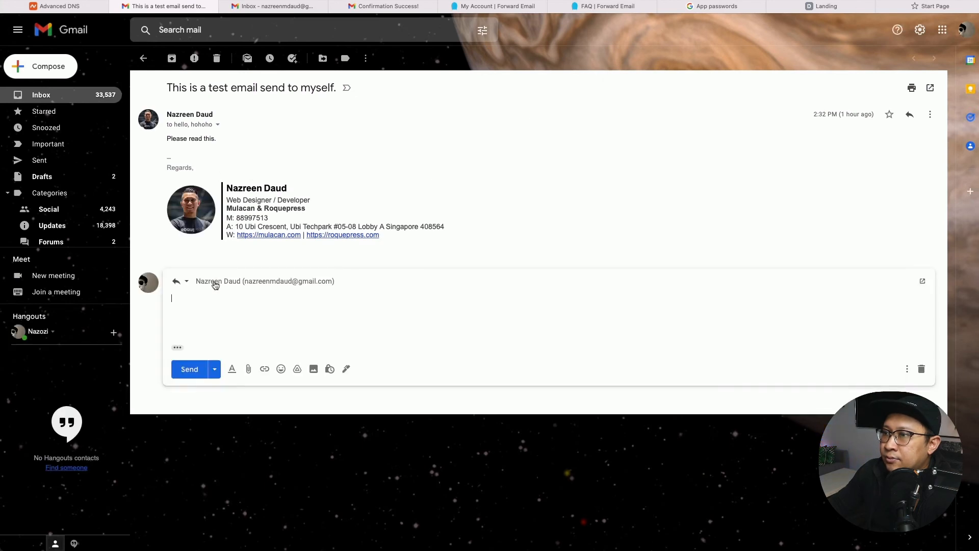
{"action": "left_click", "coordinate": [222, 283]}
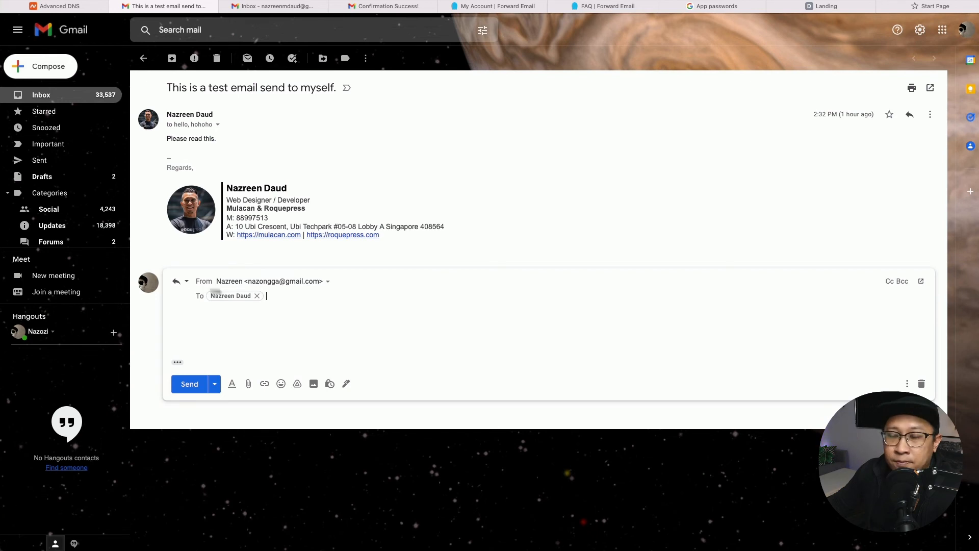
{"action": "left_click", "coordinate": [329, 284]}
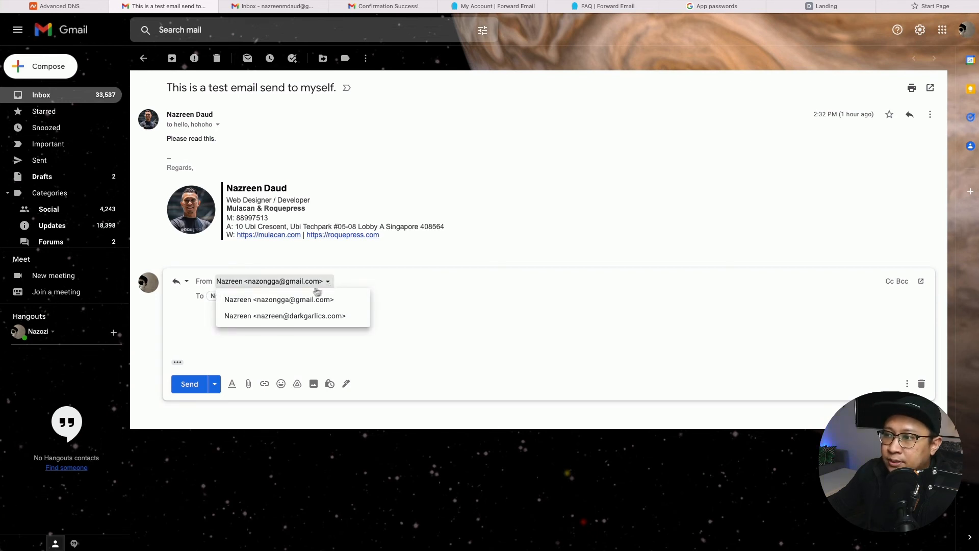
{"action": "left_click", "coordinate": [311, 316]}
Write 'I received your email.' in the reply body and send it.
{"action": "left_click", "coordinate": [303, 321]}
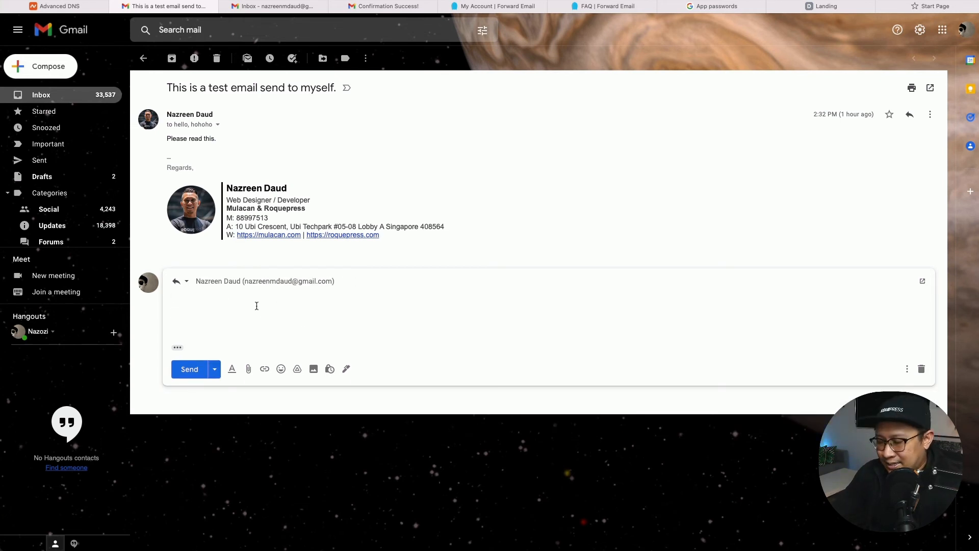
{"action": "type", "text": "Hey man, thi"}
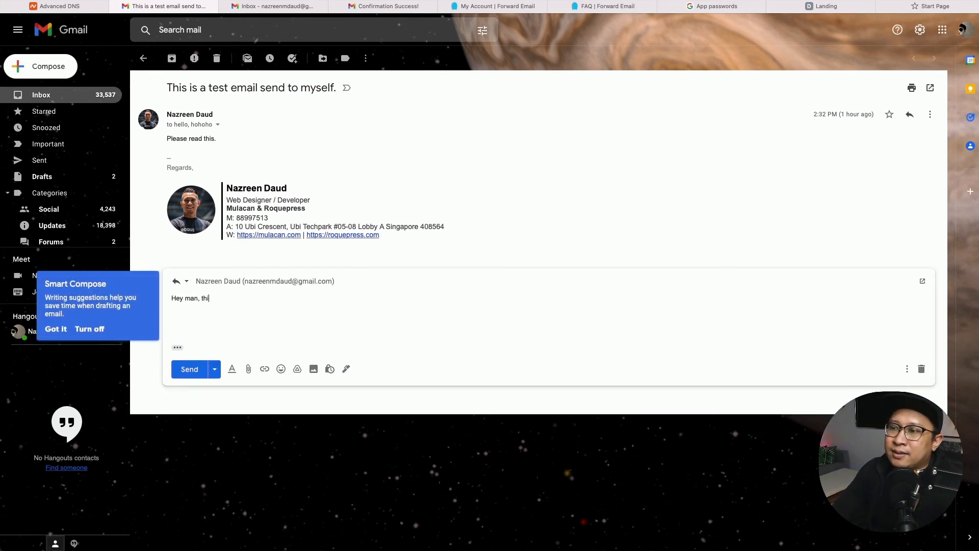
{"action": "key", "text": "BackSpace"}
{"action": "key", "text": "BackSpace"}
{"action": "key", "text": "BackSpace"}
{"action": "type", "text": "I re"}
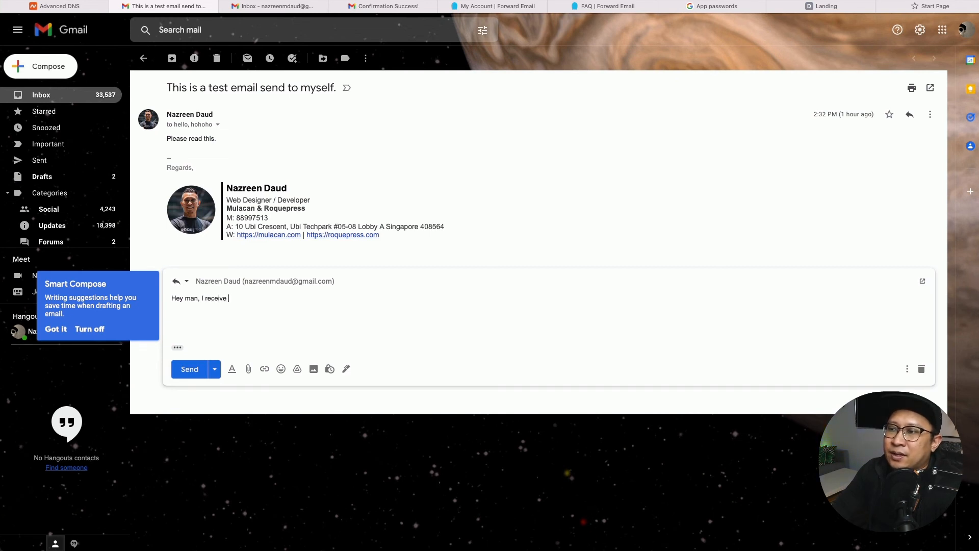
{"action": "type", "text": "ceived your emai"}
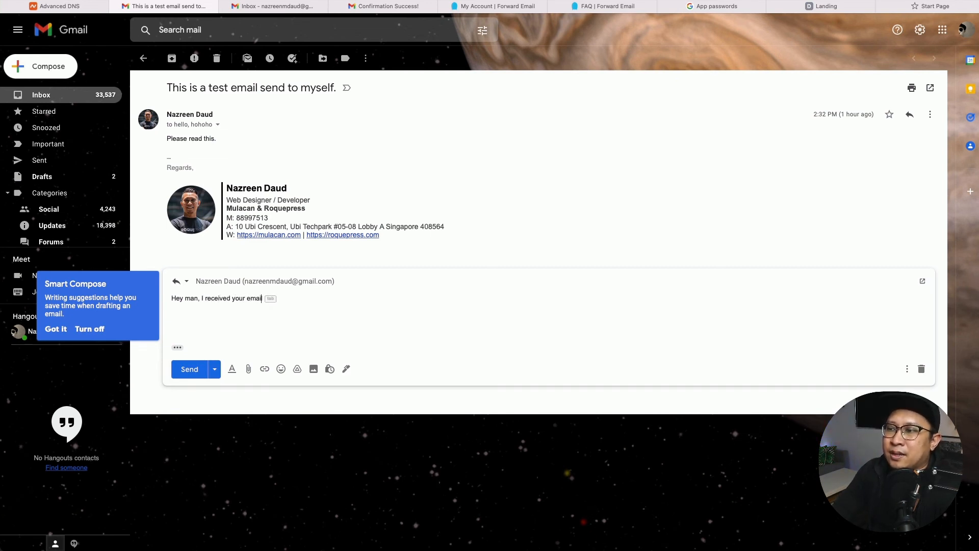
{"action": "type", "text": "l."}
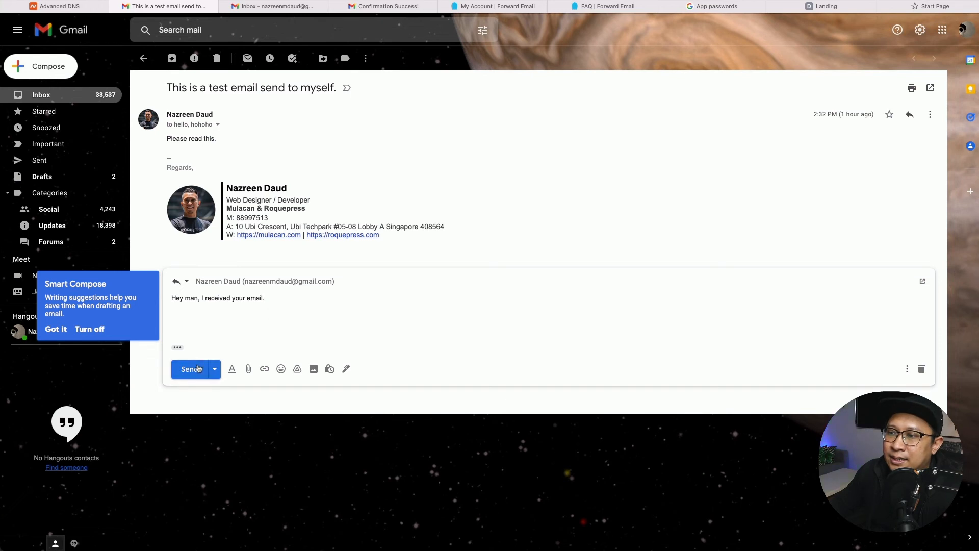
{"action": "left_click", "coordinate": [191, 371]}
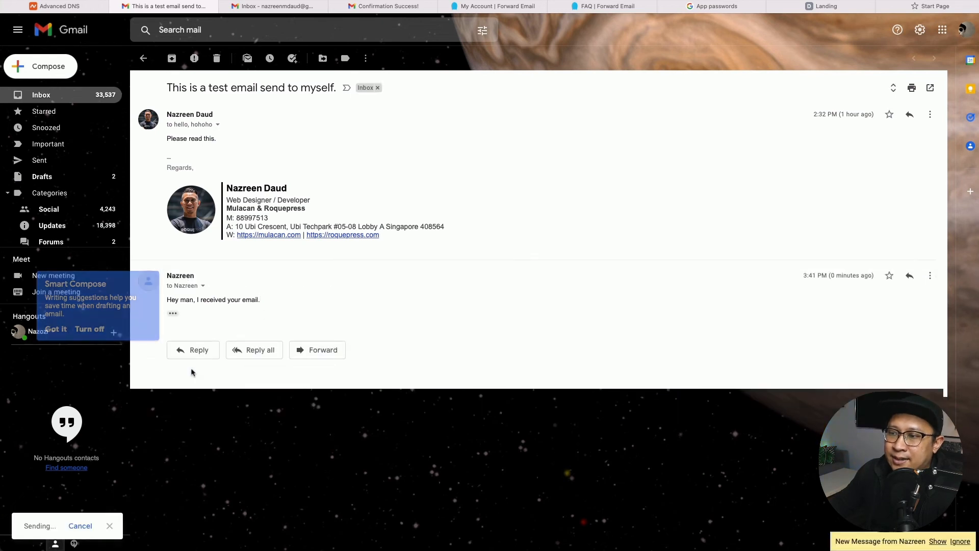
Check the sent reply's sender and recipient details, then return to the Inbox tab.
{"action": "left_click", "coordinate": [203, 286]}
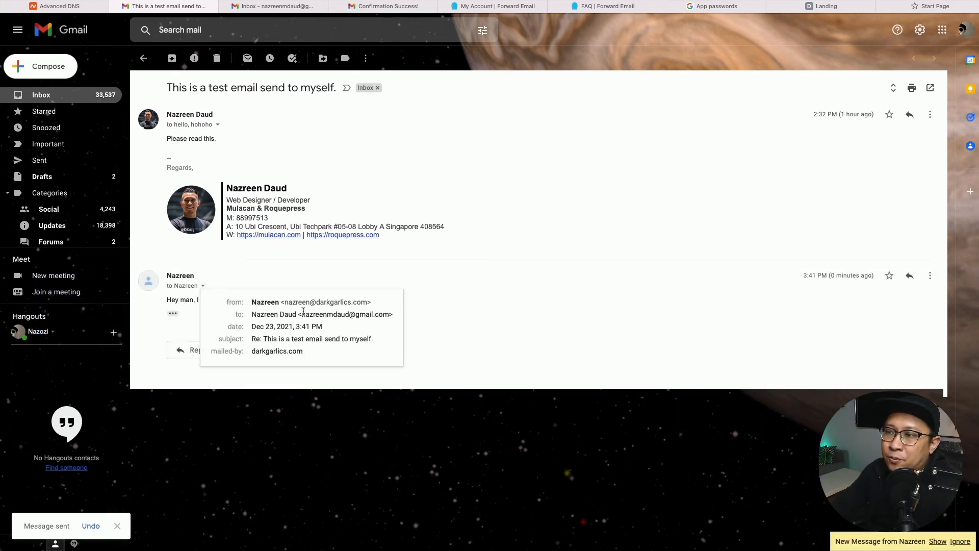
{"action": "mouse_move", "coordinate": [304, 312]}
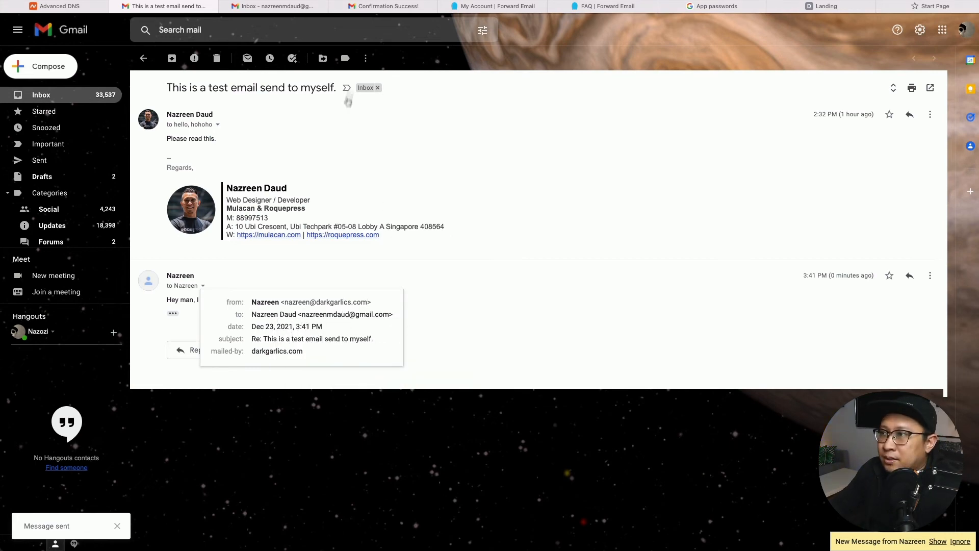
{"action": "left_click", "coordinate": [278, 7]}
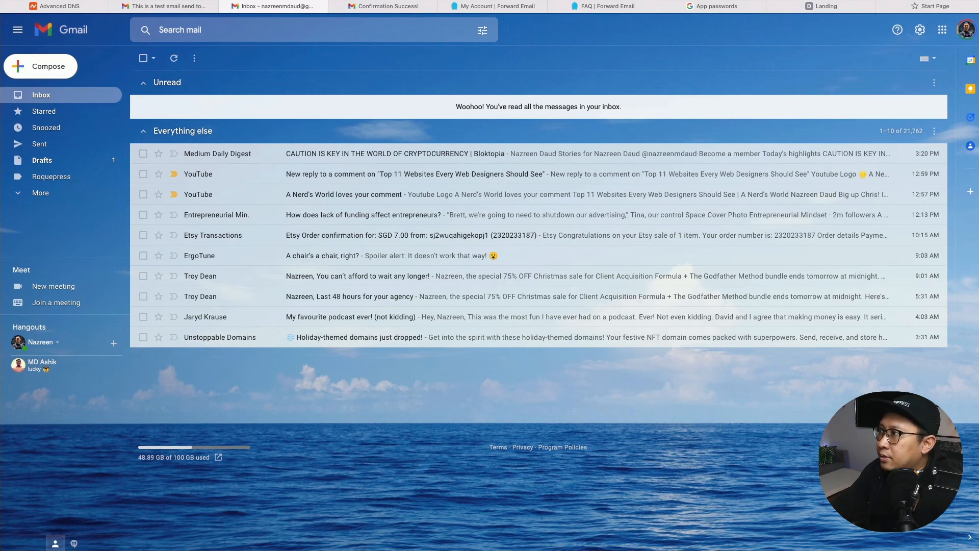
Reload the inbox, open the unread test email thread, and view the reply's sender details.
{"action": "key", "text": "super+r"}
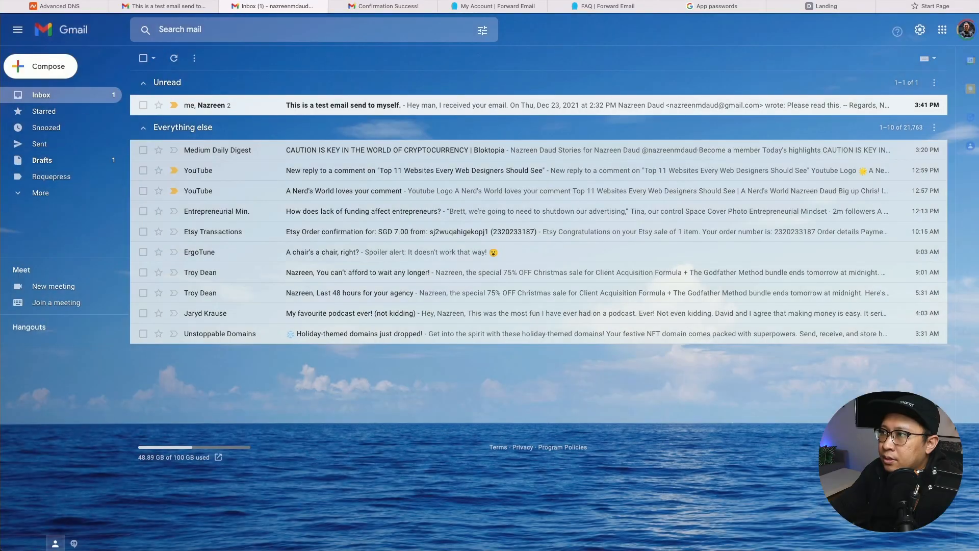
{"action": "left_click", "coordinate": [382, 104]}
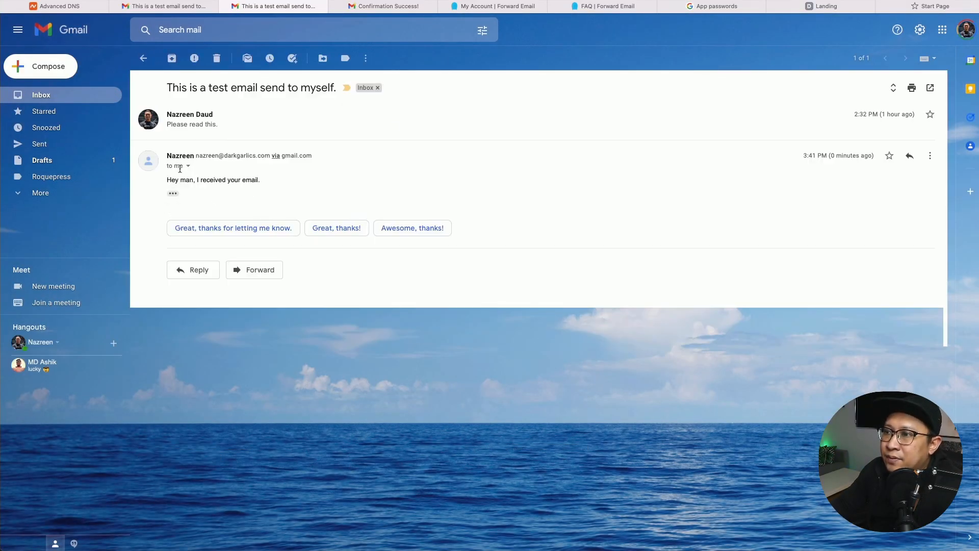
{"action": "left_click", "coordinate": [189, 167]}
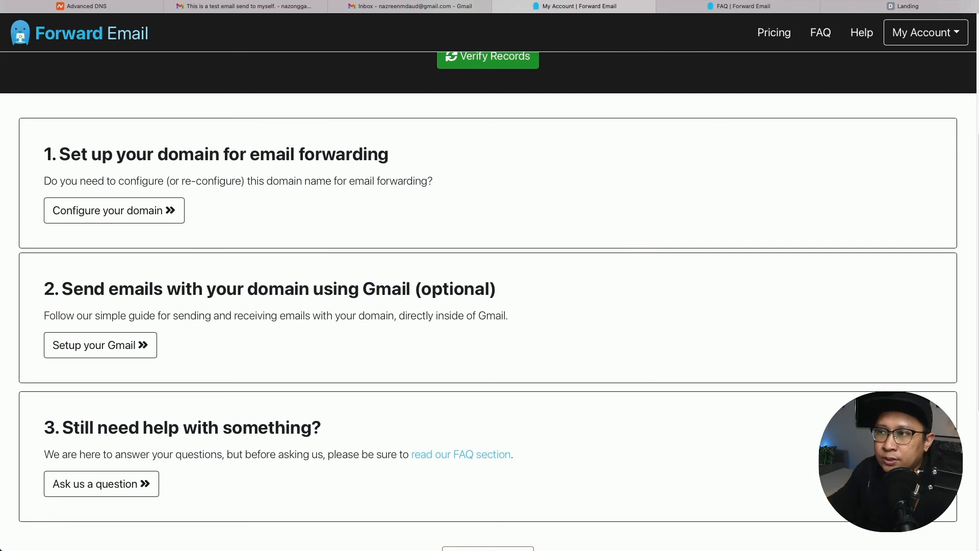
Copy the Gmail SPF example with include:_spf.google.com from the Forward Email FAQ into Namecheap's DNS page.
{"action": "left_click", "coordinate": [751, 12]}
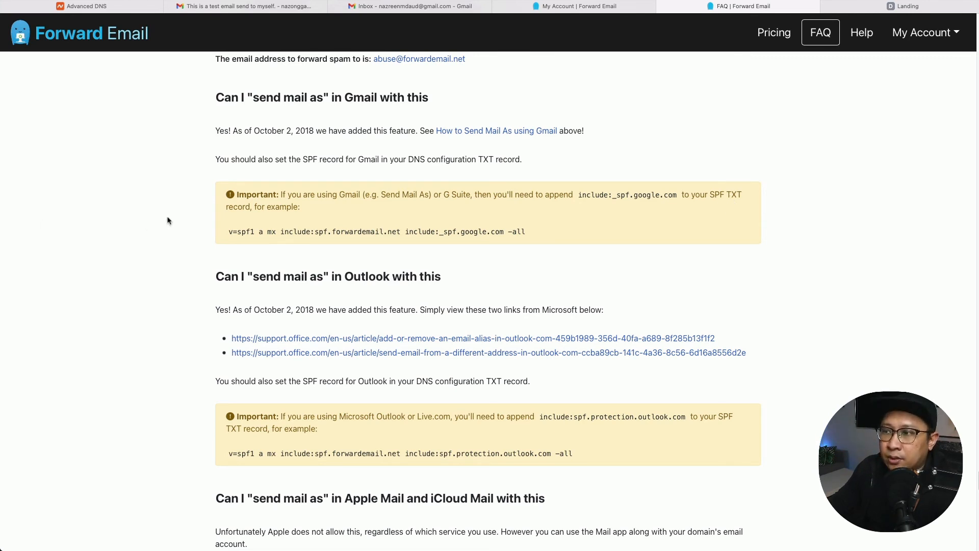
{"action": "left_click", "coordinate": [449, 240]}
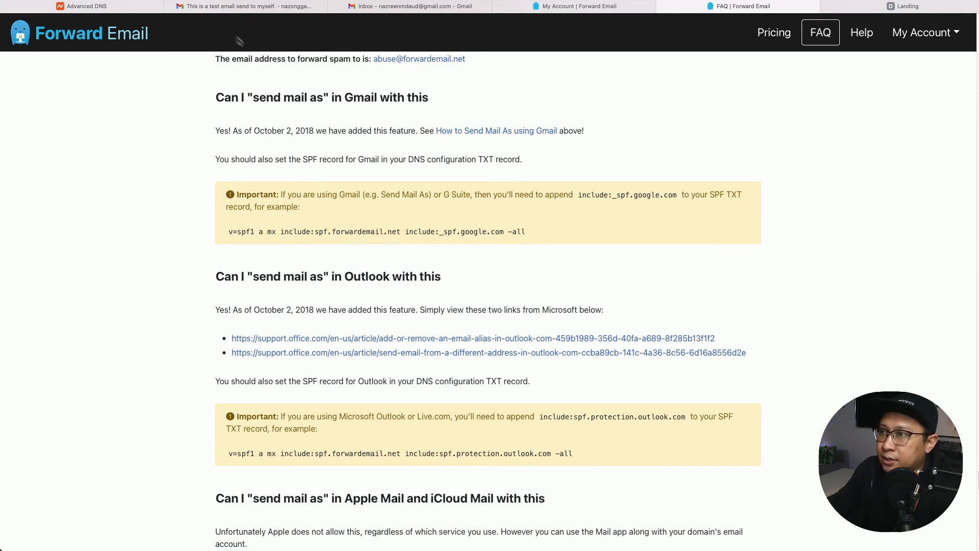
{"action": "left_click", "coordinate": [111, 11]}
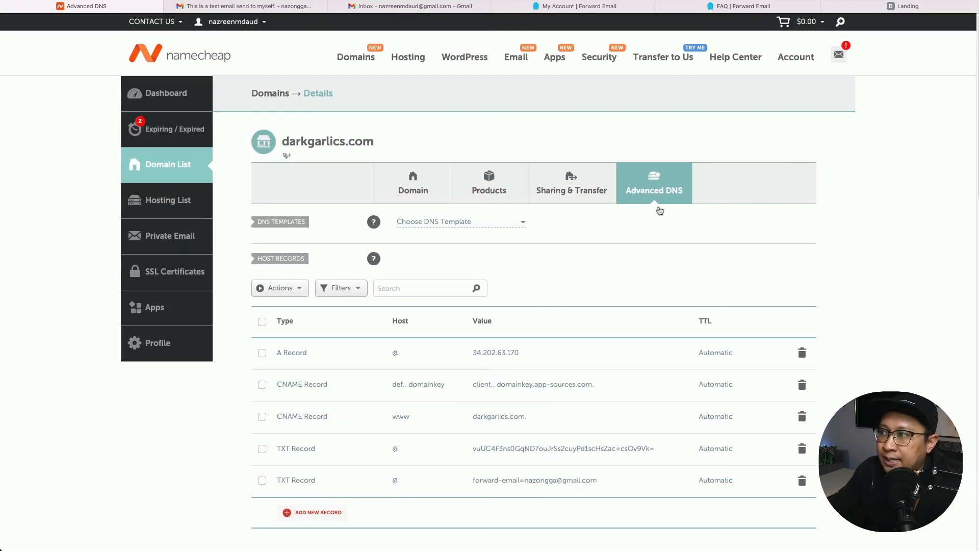
Add and save a TXT record for host @ with value v=spf1 a mx include:spf.forwardemail.net include:_spf.google.com -all.
{"action": "scroll", "coordinate": [367, 424], "scroll_direction": "down", "scroll_amount": 2}
{"action": "left_click", "coordinate": [312, 449]}
{"action": "scroll", "coordinate": [347, 316], "scroll_direction": "down", "scroll_amount": 5}
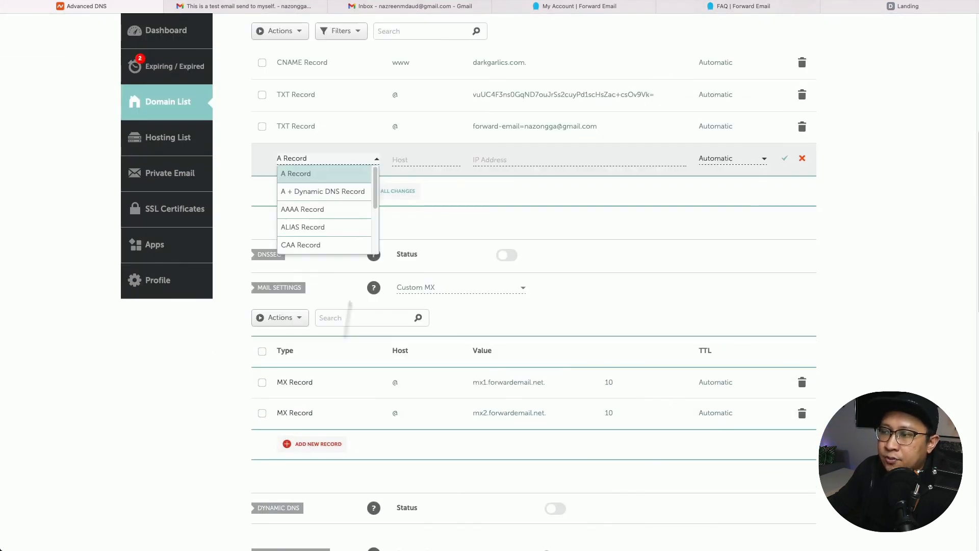
{"action": "scroll", "coordinate": [341, 204], "scroll_direction": "down", "scroll_amount": 3}
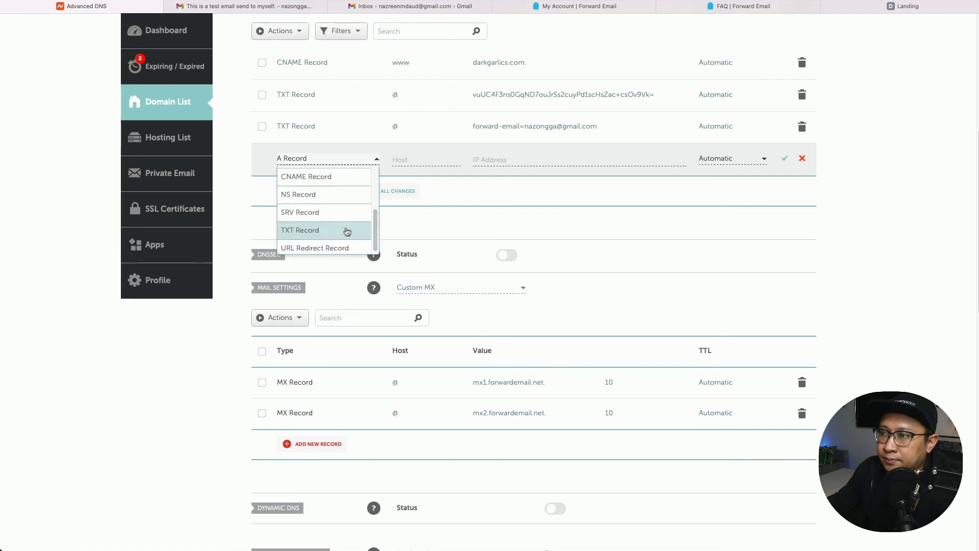
{"action": "left_click", "coordinate": [346, 227]}
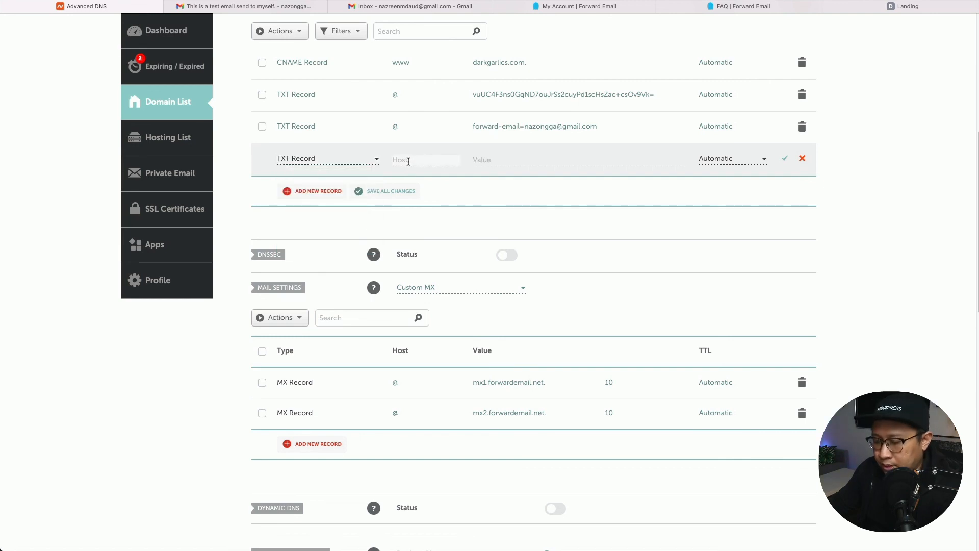
{"action": "left_click", "coordinate": [498, 164]}
{"action": "key", "text": "super+v"}
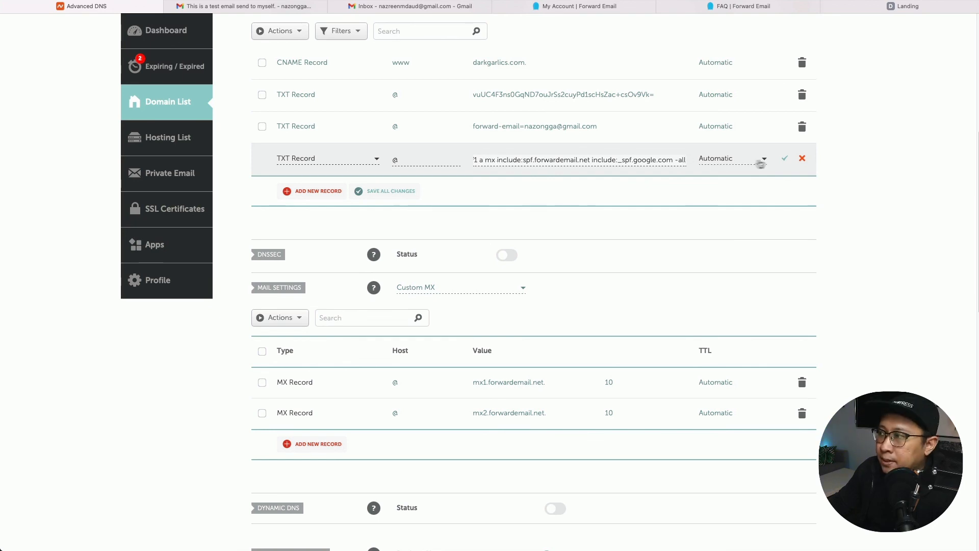
{"action": "left_click", "coordinate": [785, 160]}
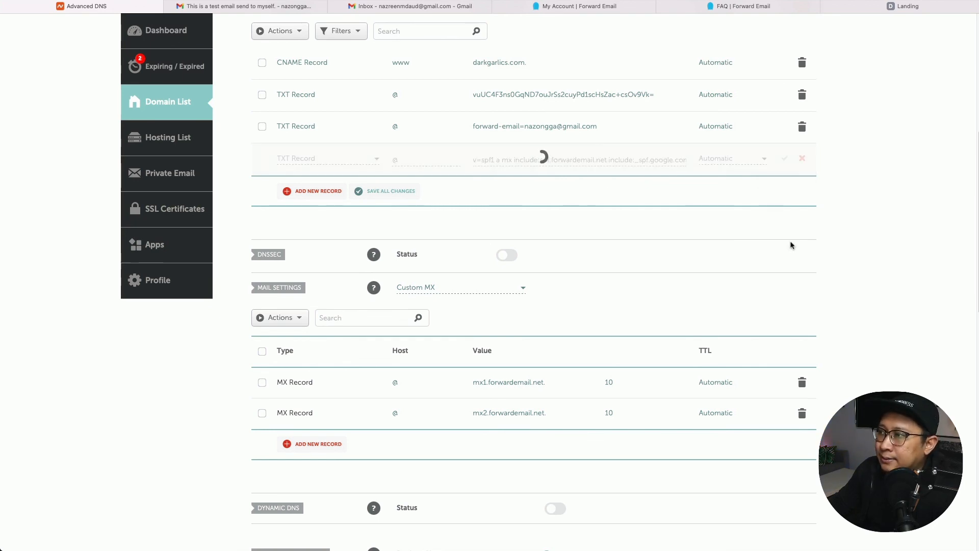
{"action": "scroll", "coordinate": [792, 246], "scroll_direction": "up", "scroll_amount": 1}
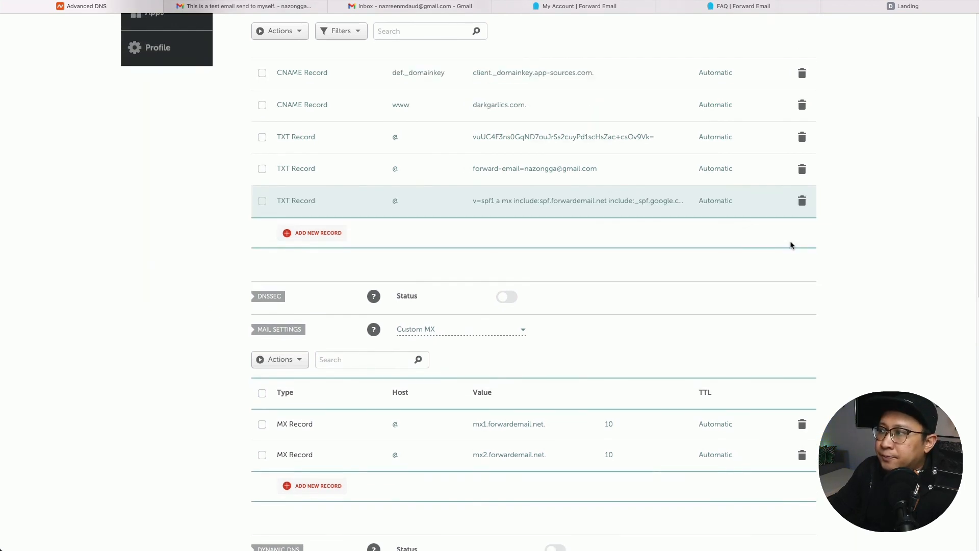